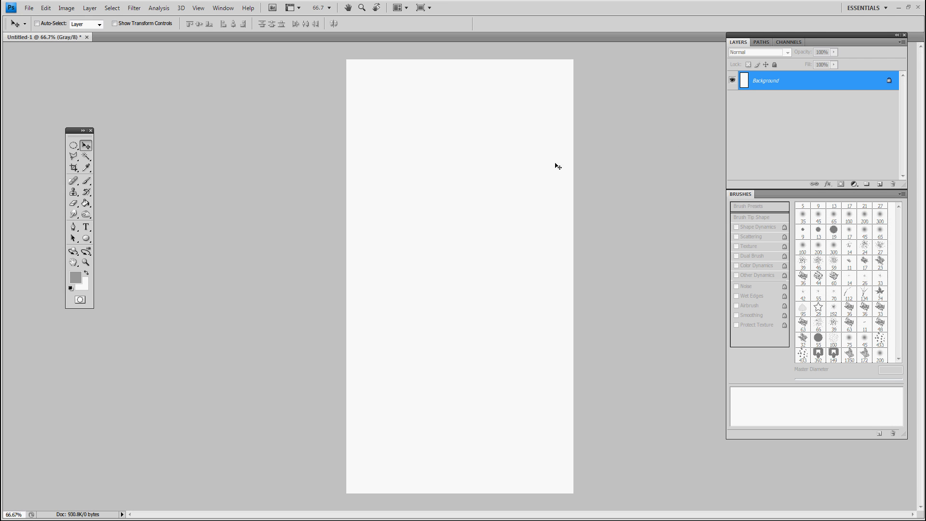
Step: Add a new layer and set up the hard round 19 px brush with a master diameter of 440 px
{"action": "left_click", "coordinate": [880, 183]}
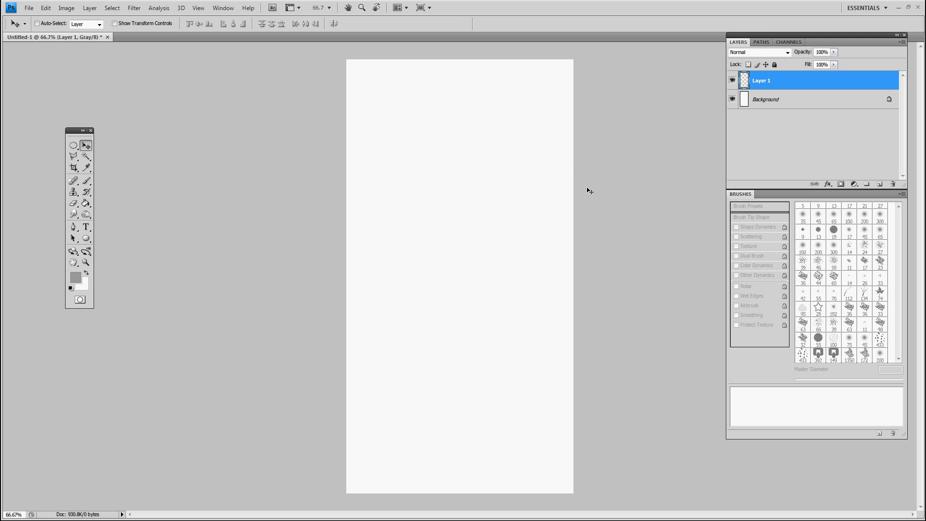
{"action": "key", "text": "b"}
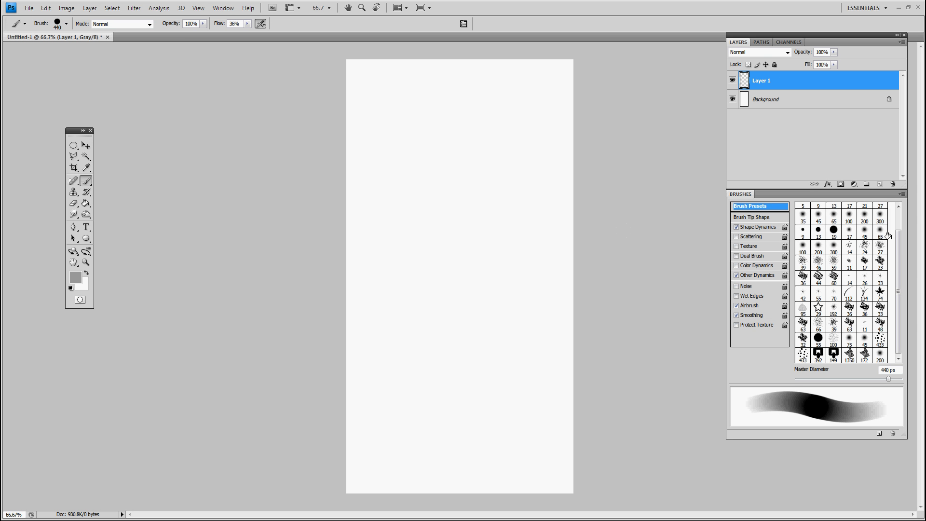
{"action": "left_click_drag", "start_coordinate": [899, 242], "coordinate": [900, 224]}
{"action": "left_click", "coordinate": [833, 256]}
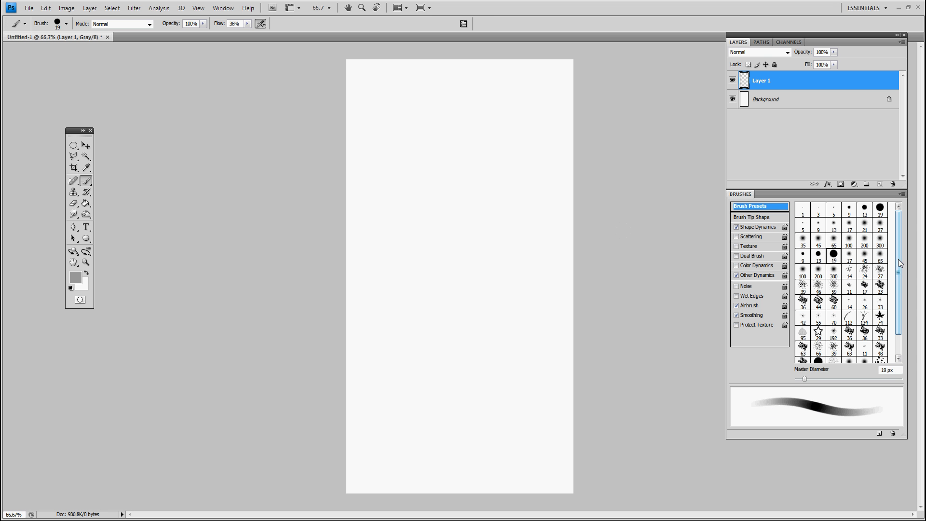
{"action": "left_click_drag", "start_coordinate": [901, 263], "coordinate": [894, 320]}
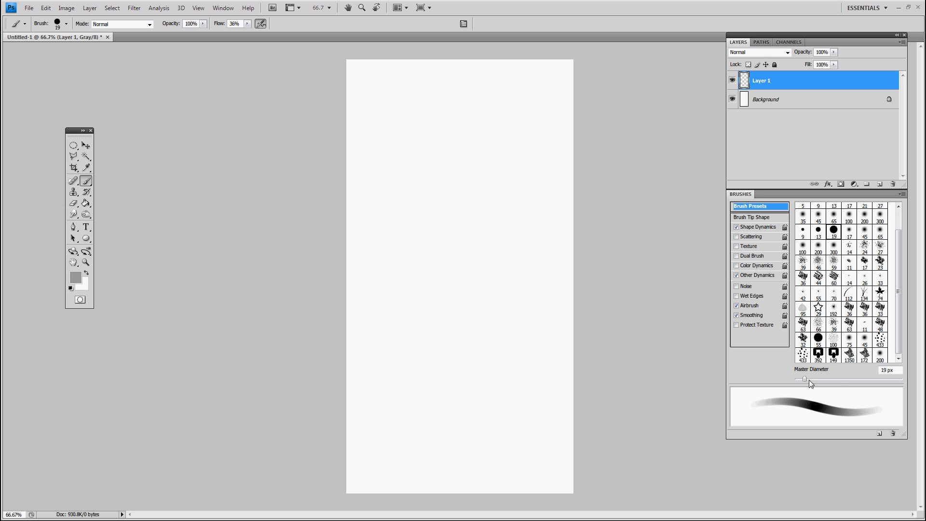
{"action": "mouse_move", "coordinate": [811, 379]}
{"action": "left_mouse_down"}
{"action": "mouse_move", "coordinate": [876, 384]}
{"action": "mouse_move", "coordinate": [858, 364]}
{"action": "left_mouse_up"}
{"action": "type", "text": "440"}
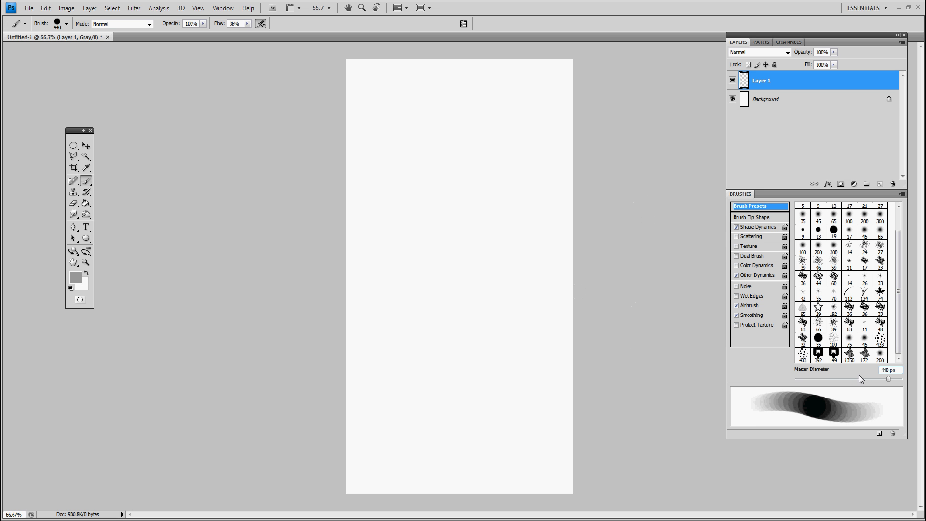
Step: Reduce the brush tip spacing to 6% and save the brush as a new preset under its suggested name
{"action": "left_click", "coordinate": [757, 217]}
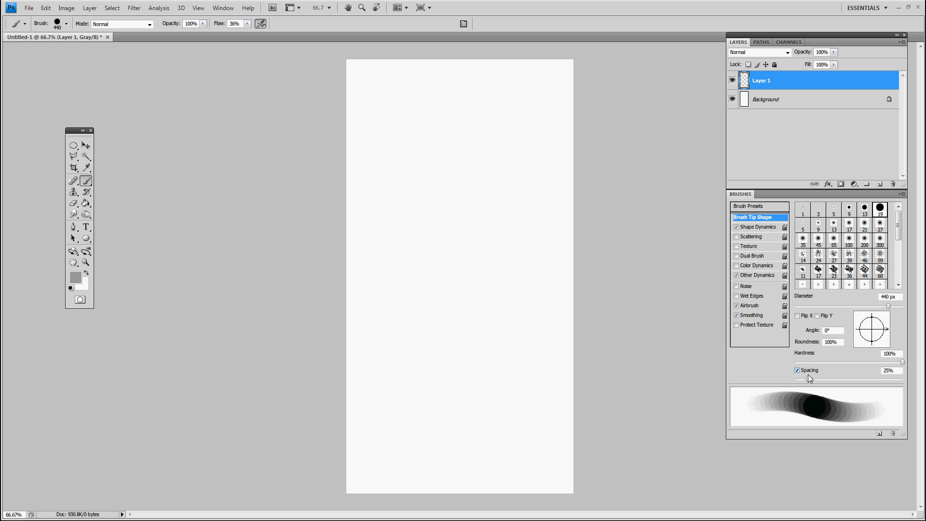
{"action": "left_click_drag", "start_coordinate": [807, 378], "coordinate": [799, 380]}
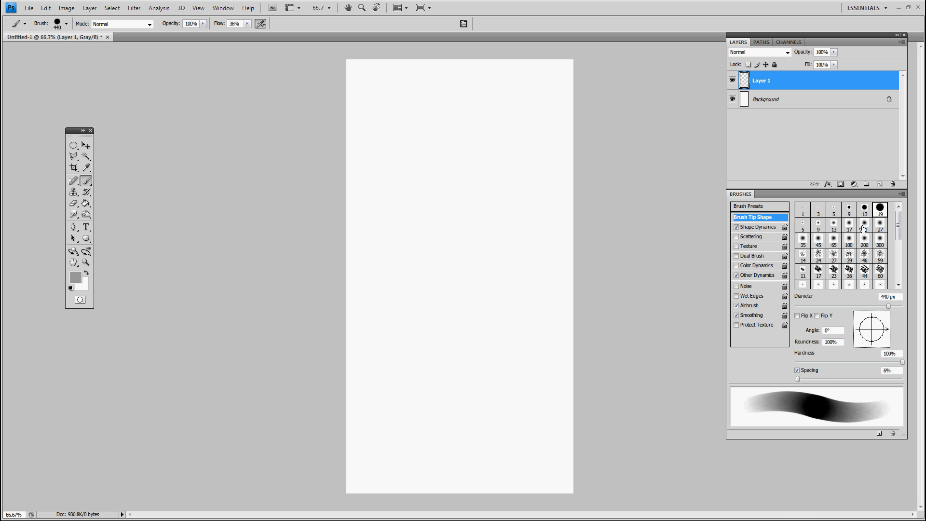
{"action": "left_click", "coordinate": [902, 194]}
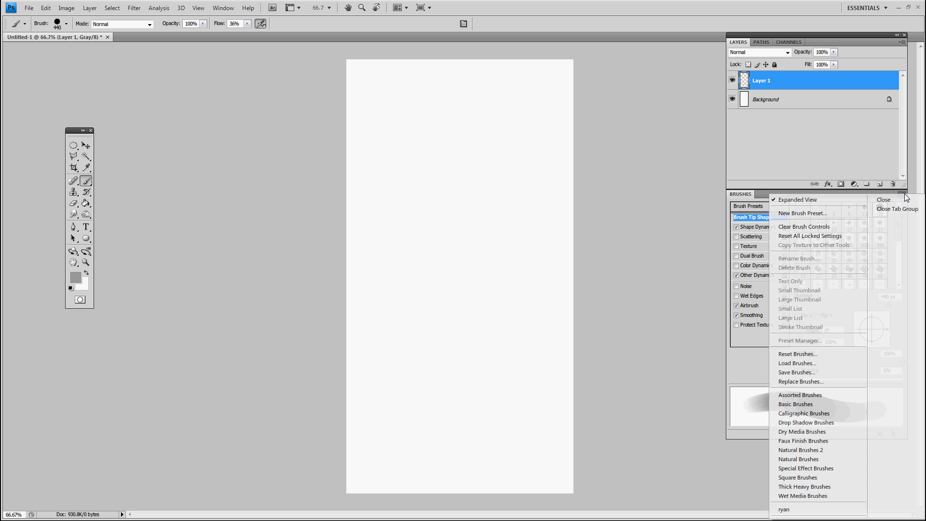
{"action": "left_click", "coordinate": [803, 213]}
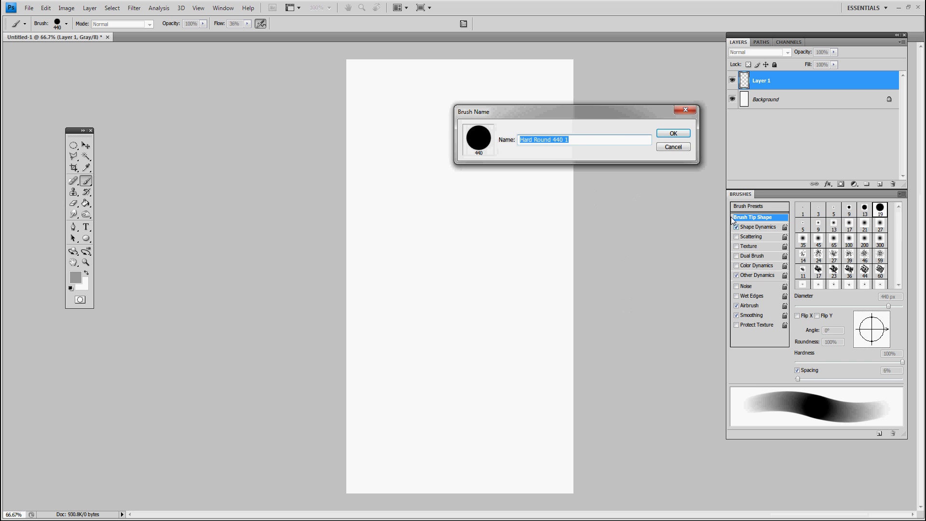
{"action": "left_click", "coordinate": [673, 133]}
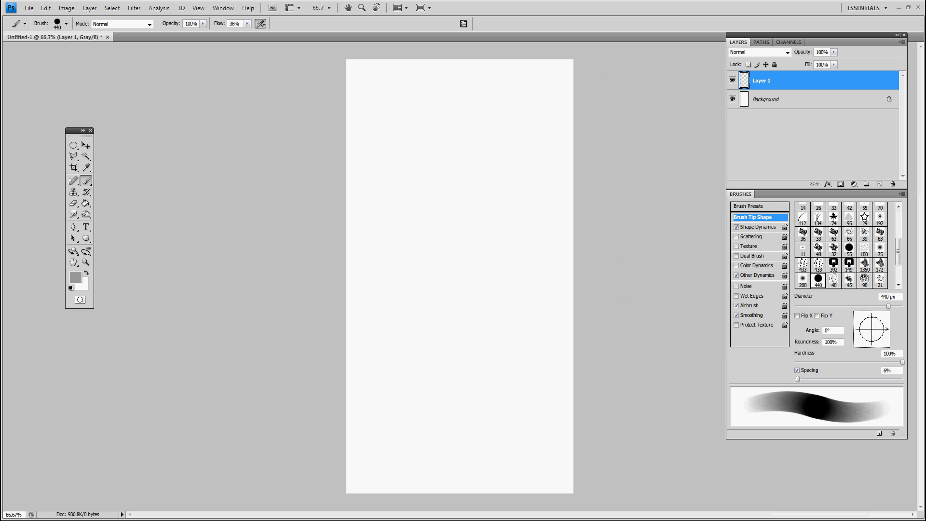
Step: Resize the brush to 106 px and paint broad overlapping grey strokes over the middle of the canvas
{"action": "right_click", "coordinate": [456, 172]}
{"action": "left_click", "coordinate": [512, 195]}
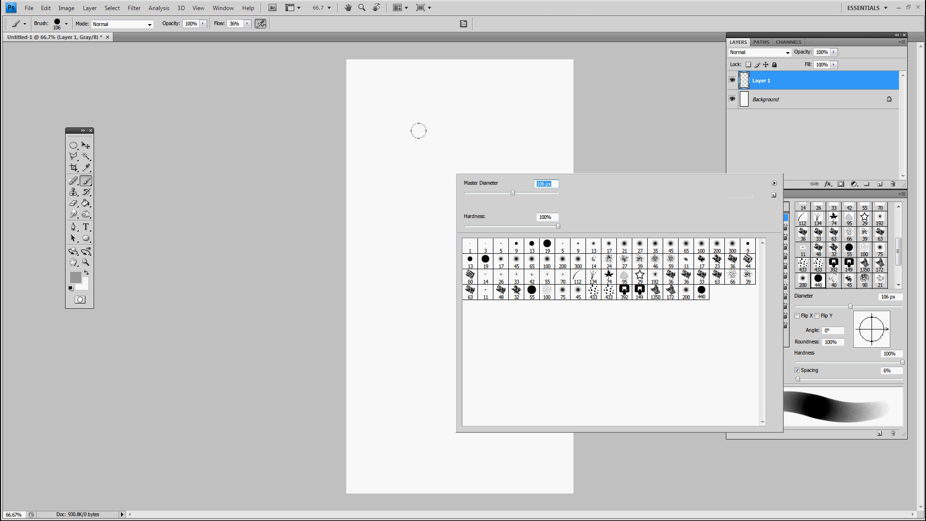
{"action": "mouse_move", "coordinate": [455, 131]}
{"action": "left_mouse_down"}
{"action": "mouse_move", "coordinate": [415, 184]}
{"action": "mouse_move", "coordinate": [481, 130]}
{"action": "mouse_move", "coordinate": [432, 241]}
{"action": "mouse_move", "coordinate": [466, 208]}
{"action": "mouse_move", "coordinate": [463, 267]}
{"action": "mouse_move", "coordinate": [483, 252]}
{"action": "mouse_move", "coordinate": [471, 308]}
{"action": "mouse_move", "coordinate": [485, 276]}
{"action": "mouse_move", "coordinate": [482, 290]}
{"action": "mouse_move", "coordinate": [389, 249]}
{"action": "mouse_move", "coordinate": [452, 308]}
{"action": "mouse_move", "coordinate": [431, 304]}
{"action": "mouse_move", "coordinate": [439, 330]}
{"action": "mouse_move", "coordinate": [408, 342]}
{"action": "mouse_move", "coordinate": [380, 313]}
{"action": "mouse_move", "coordinate": [475, 376]}
{"action": "left_mouse_up"}
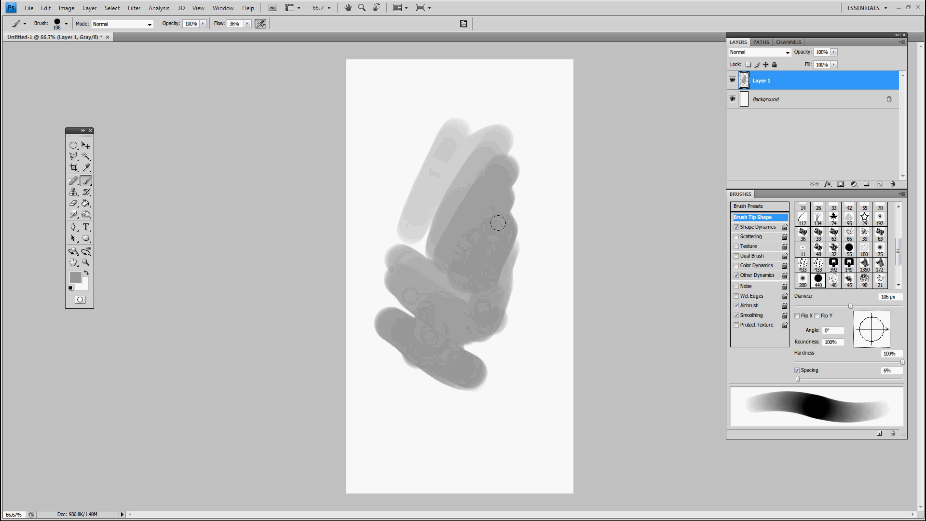
{"action": "left_click_drag", "start_coordinate": [511, 197], "coordinate": [535, 279]}
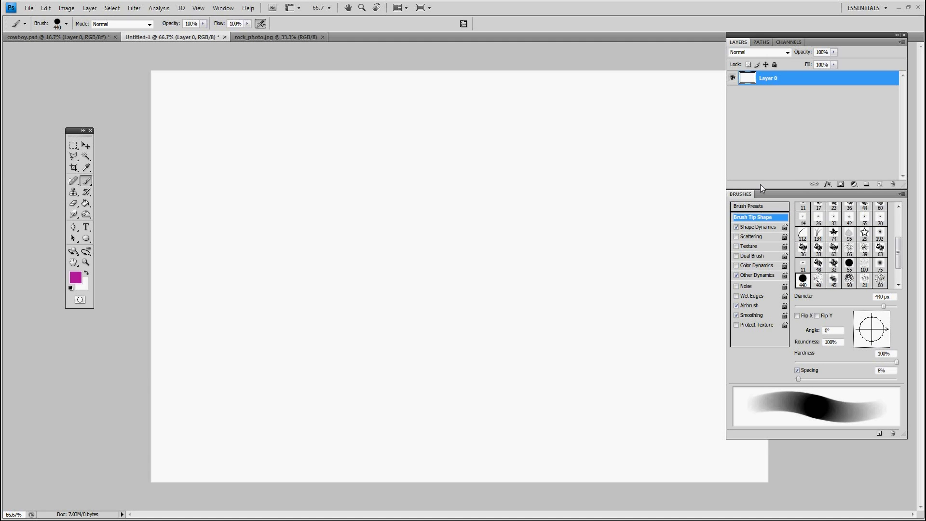
Step: Add a new layer to the blank RGB document and set the foreground color to black (000000)
{"action": "left_click", "coordinate": [880, 185]}
{"action": "key", "text": "i"}
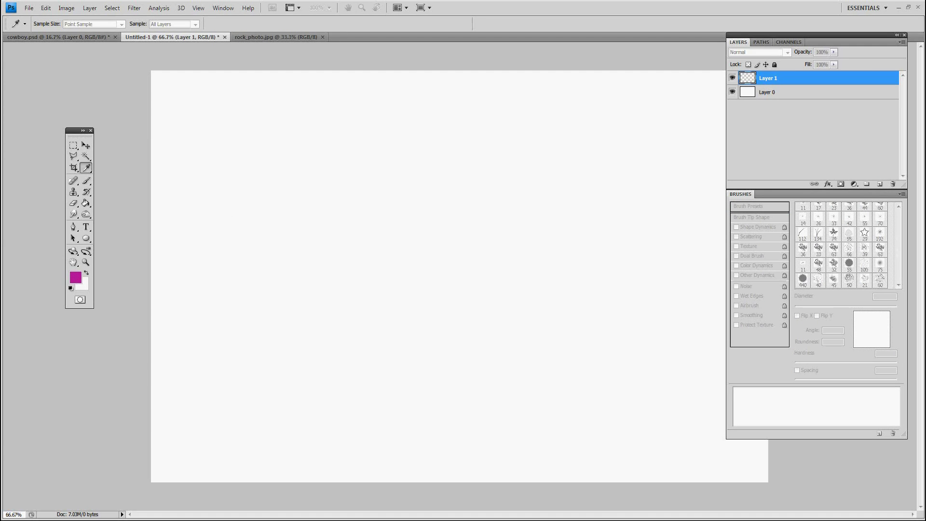
{"action": "left_click_drag", "start_coordinate": [925, 151], "coordinate": [415, 150]}
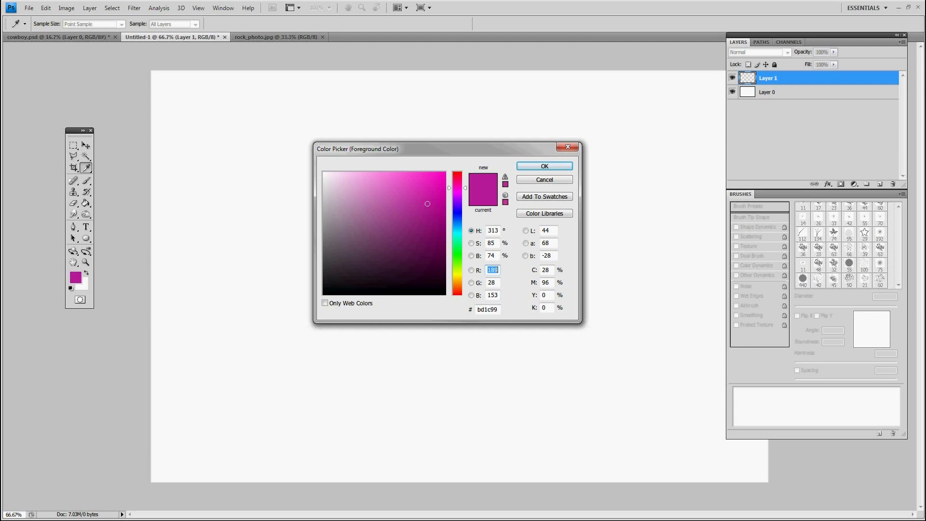
{"action": "left_click_drag", "start_coordinate": [414, 225], "coordinate": [469, 327]}
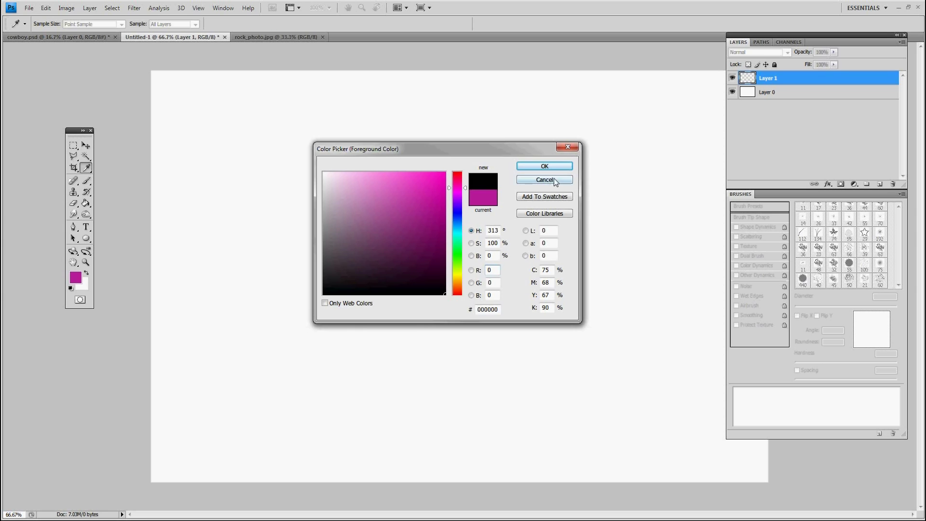
{"action": "left_click", "coordinate": [546, 167]}
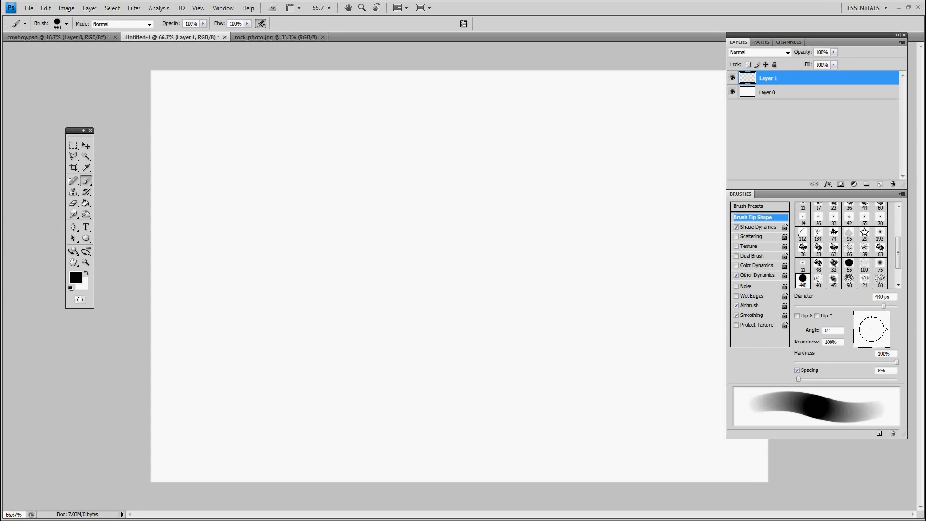
Step: Choose the hard round 19 px brush, enlarge it to 71 px and paint a solid black spot on the new layer
{"action": "right_click", "coordinate": [423, 243]}
{"action": "left_click", "coordinate": [514, 313]}
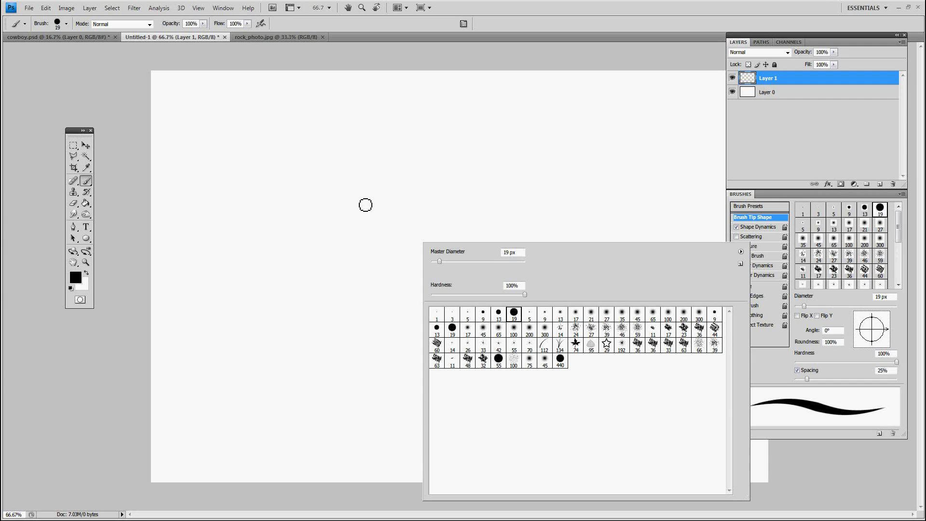
{"action": "left_click_drag", "start_coordinate": [439, 261], "coordinate": [464, 263]}
{"action": "left_click_drag", "start_coordinate": [370, 206], "coordinate": [393, 212]}
{"action": "key", "text": "ctrl+z"}
{"action": "key", "text": "ctrl+1"}
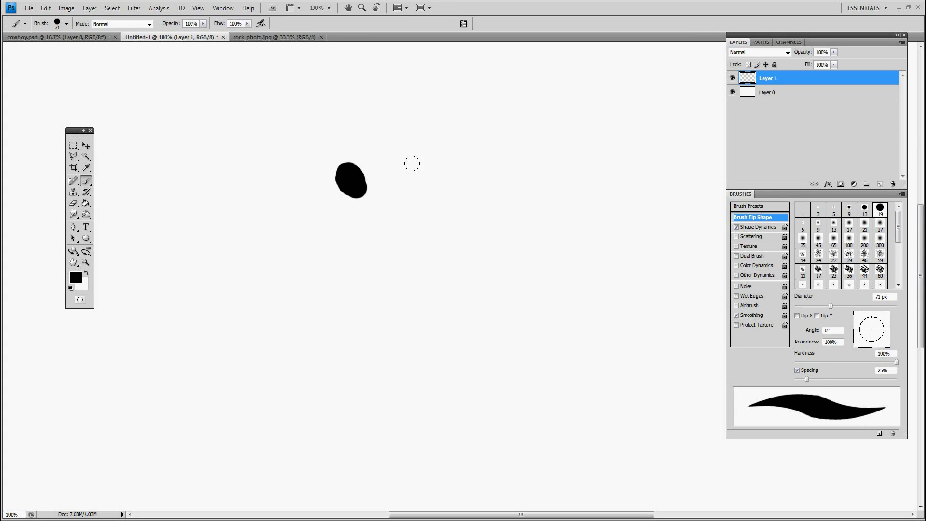
Step: Lower the brush flow to 29% and paint over the black spot to give it a softer edge
{"action": "left_click", "coordinate": [247, 24]}
{"action": "left_click_drag", "start_coordinate": [249, 34], "coordinate": [214, 37]}
{"action": "mouse_move", "coordinate": [352, 159]}
{"action": "left_mouse_down"}
{"action": "mouse_move", "coordinate": [361, 185]}
{"action": "mouse_move", "coordinate": [351, 164]}
{"action": "mouse_move", "coordinate": [347, 175]}
{"action": "mouse_move", "coordinate": [336, 160]}
{"action": "left_mouse_up"}
{"action": "key", "text": "ctrl+z"}
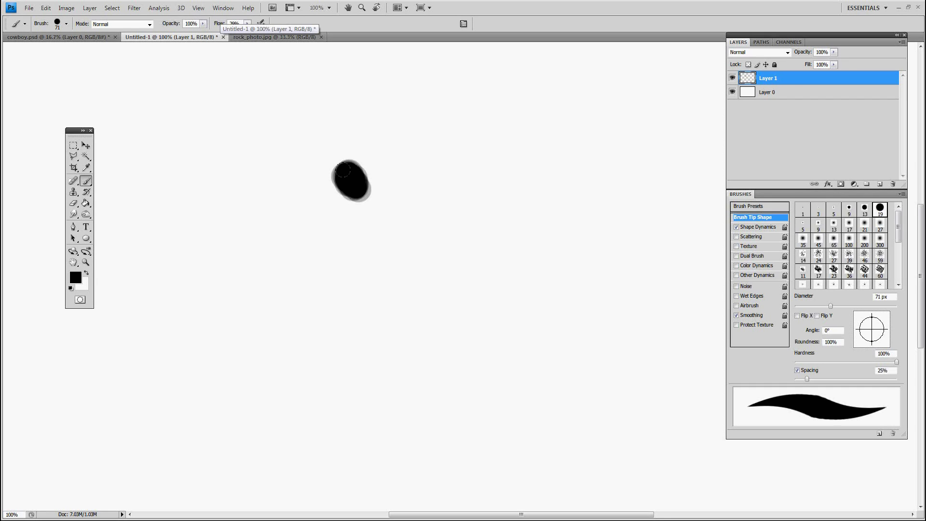
Step: Scatter nine smaller round dots of varying darkness below and beside the first black spot, spaced apart from each other
{"action": "mouse_move", "coordinate": [335, 270]}
{"action": "left_mouse_down"}
{"action": "mouse_move", "coordinate": [324, 256]}
{"action": "mouse_move", "coordinate": [398, 290]}
{"action": "mouse_move", "coordinate": [390, 280]}
{"action": "left_mouse_up"}
{"action": "left_click_drag", "start_coordinate": [405, 233], "coordinate": [409, 237]}
{"action": "key", "text": "ctrl+minus"}
{"action": "left_click", "coordinate": [441, 220]}
{"action": "left_click", "coordinate": [462, 276]}
{"action": "left_click", "coordinate": [420, 323]}
{"action": "left_click", "coordinate": [420, 323]}
{"action": "left_click", "coordinate": [386, 312]}
{"action": "key", "text": "ctrl+z"}
{"action": "left_click", "coordinate": [455, 309]}
{"action": "left_click", "coordinate": [367, 311]}
{"action": "left_click_drag", "start_coordinate": [364, 241], "coordinate": [358, 234]}
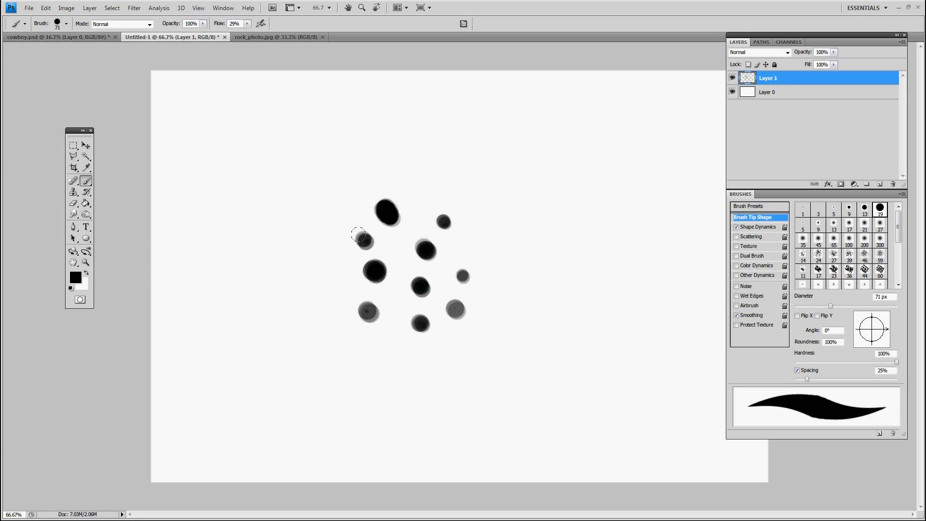
Step: Add three more dots to the cluster: one in its centre, one at its left edge and one at its right edge
{"action": "left_click", "coordinate": [394, 258]}
{"action": "left_click", "coordinate": [341, 273]}
{"action": "left_click", "coordinate": [341, 273]}
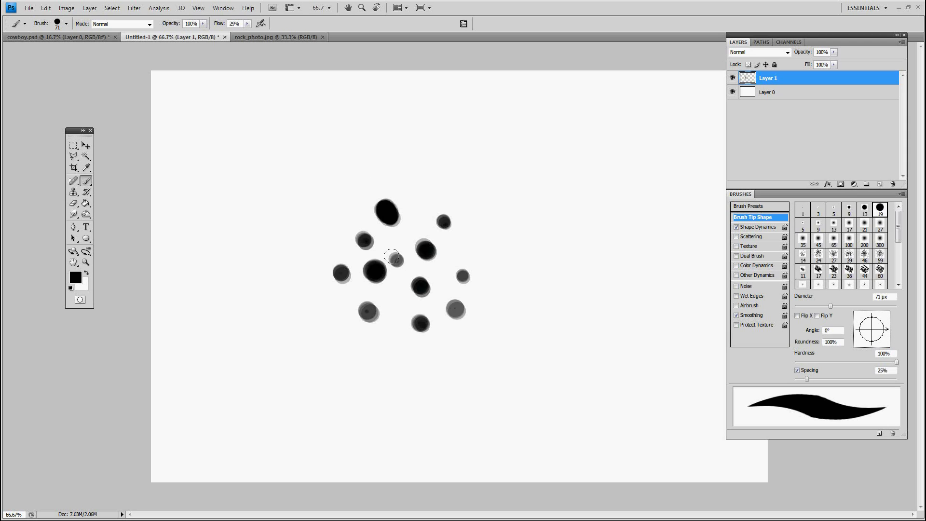
{"action": "left_click", "coordinate": [394, 259]}
{"action": "left_click", "coordinate": [461, 247]}
{"action": "left_click", "coordinate": [460, 245]}
{"action": "left_click", "coordinate": [459, 243]}
{"action": "key", "text": "ctrl+z"}
{"action": "key", "text": "ctrl+z"}
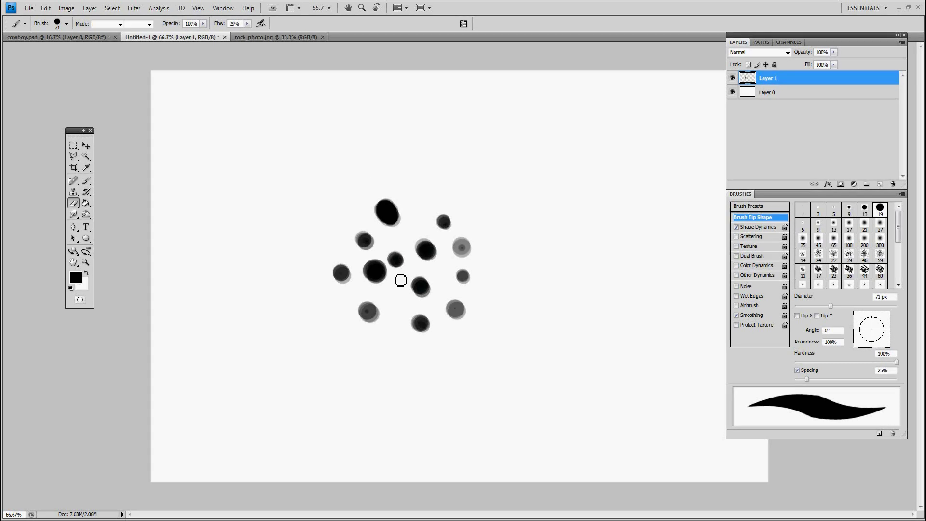
{"action": "key", "text": "ctrl+z"}
Step: Erase the extra dots in the centre and at the upper right of the cluster with a 35 px Eraser
{"action": "key", "text": "e"}
{"action": "mouse_move", "coordinate": [398, 271]}
{"action": "left_mouse_down"}
{"action": "mouse_move", "coordinate": [389, 260]}
{"action": "mouse_move", "coordinate": [397, 257]}
{"action": "left_mouse_up"}
{"action": "right_click", "coordinate": [402, 261]}
{"action": "left_click", "coordinate": [422, 277]}
{"action": "left_click", "coordinate": [398, 262]}
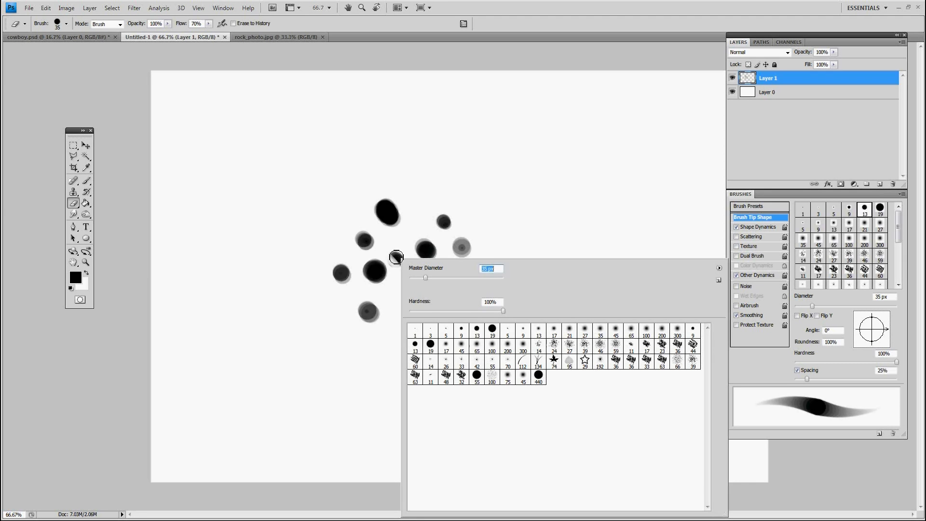
{"action": "left_click", "coordinate": [397, 261]}
{"action": "left_click", "coordinate": [400, 262]}
{"action": "left_click", "coordinate": [461, 248]}
{"action": "left_click", "coordinate": [462, 246]}
{"action": "left_click_drag", "start_coordinate": [463, 245], "coordinate": [472, 244]}
{"action": "left_click_drag", "start_coordinate": [396, 262], "coordinate": [393, 257]}
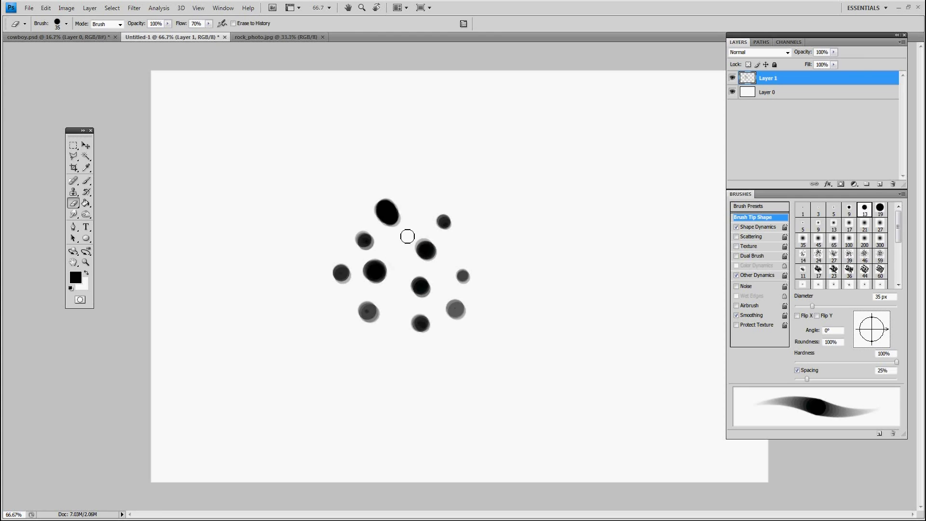
Step: Copy the whole dot layer and paste it into a new 433 × 420 pixel RGB document with a white background
{"action": "key", "text": "ctrl+a"}
{"action": "key", "text": "ctrl+n"}
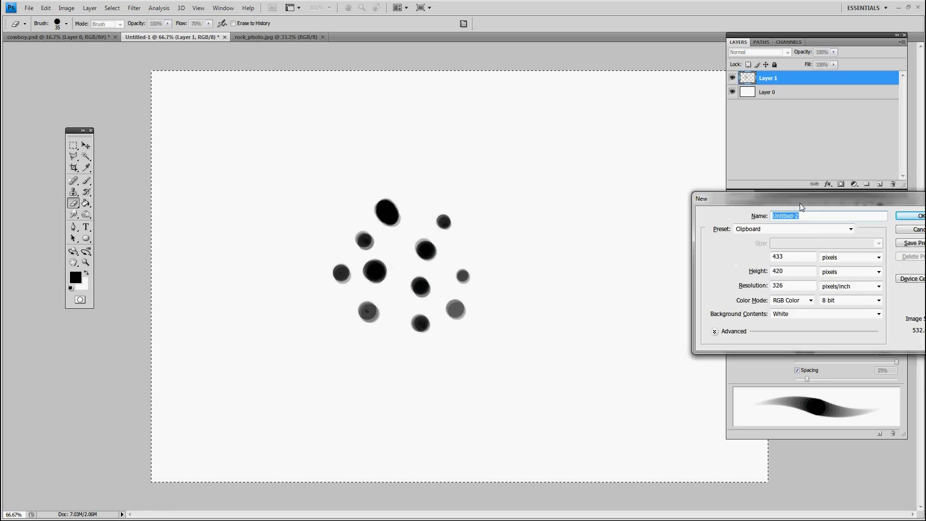
{"action": "left_click", "coordinate": [609, 191]}
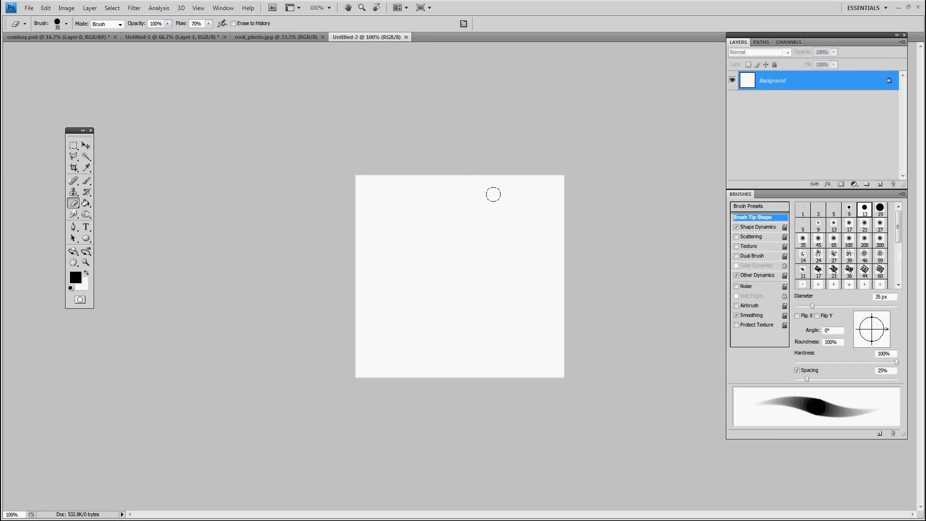
{"action": "left_click_drag", "start_coordinate": [500, 200], "coordinate": [501, 200]}
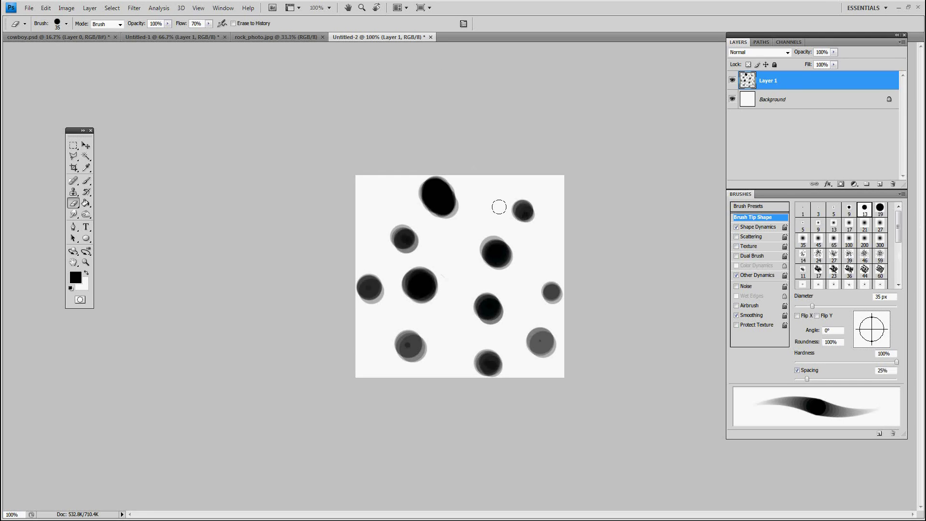
Step: Hide the background layer and define the entire dot artwork as a brush preset with the suggested name
{"action": "left_click", "coordinate": [732, 99]}
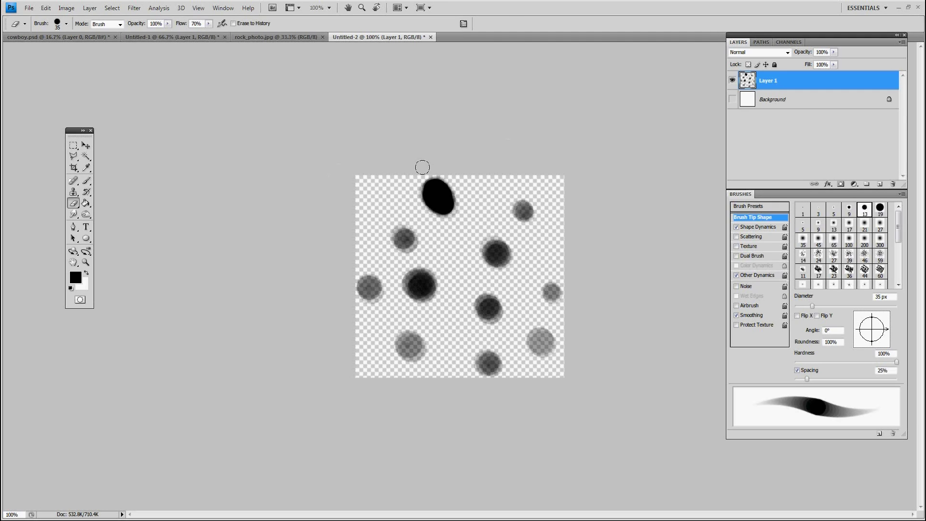
{"action": "key", "text": "ctrl+a"}
{"action": "left_click", "coordinate": [29, 8]}
{"action": "mouse_move", "coordinate": [45, 9]}
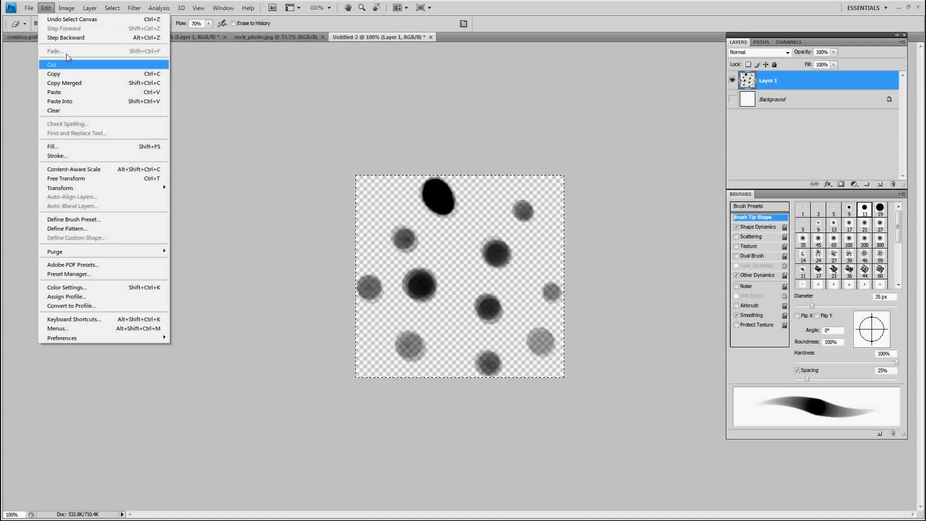
{"action": "left_click", "coordinate": [130, 218]}
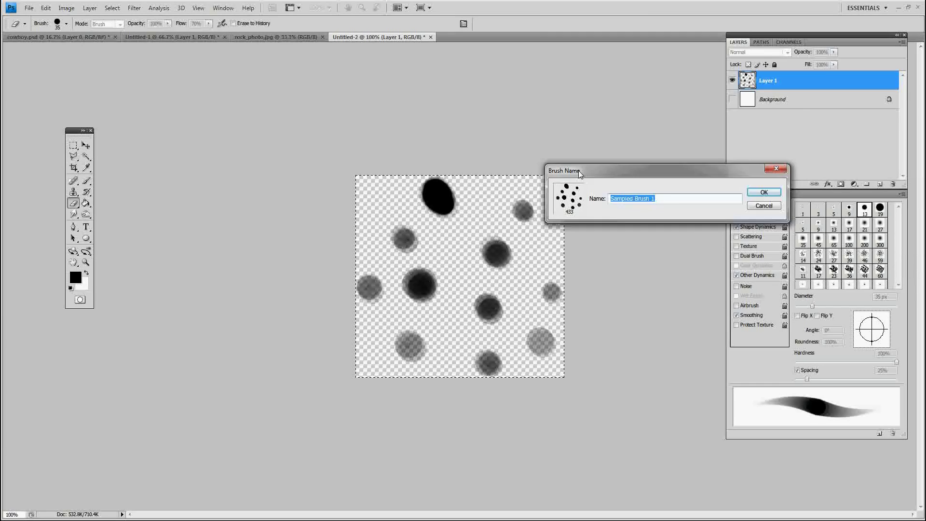
{"action": "left_click_drag", "start_coordinate": [474, 175], "coordinate": [476, 115]}
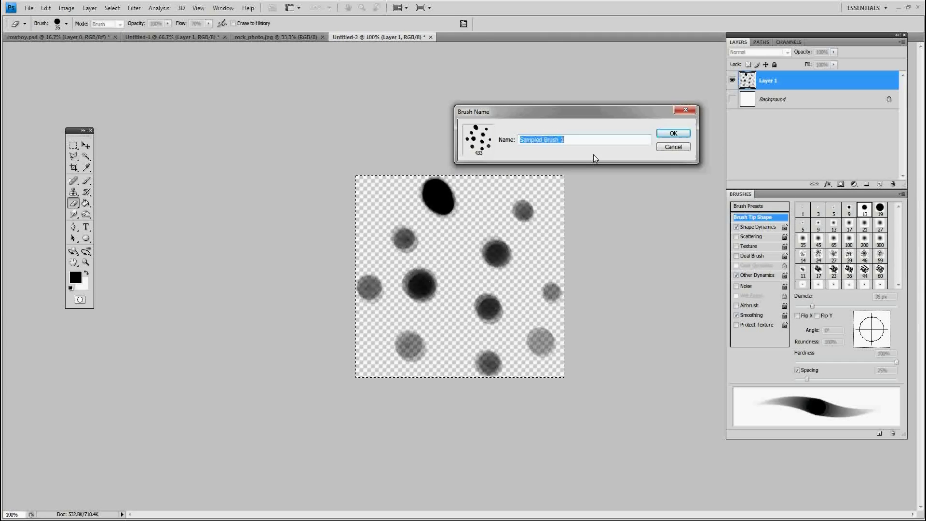
{"action": "left_click", "coordinate": [674, 137]}
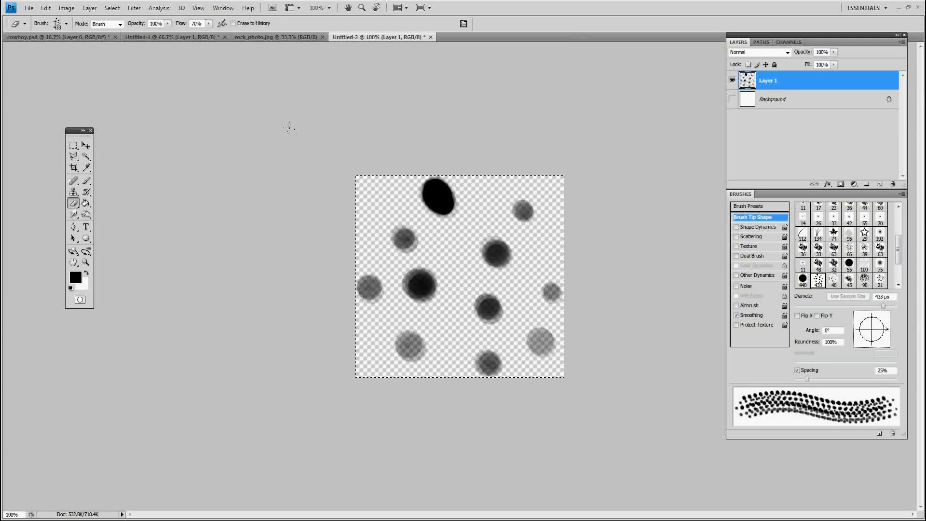
Step: Return to the Untitled-1 document and delete the dots from Layer 1
{"action": "left_click", "coordinate": [164, 37]}
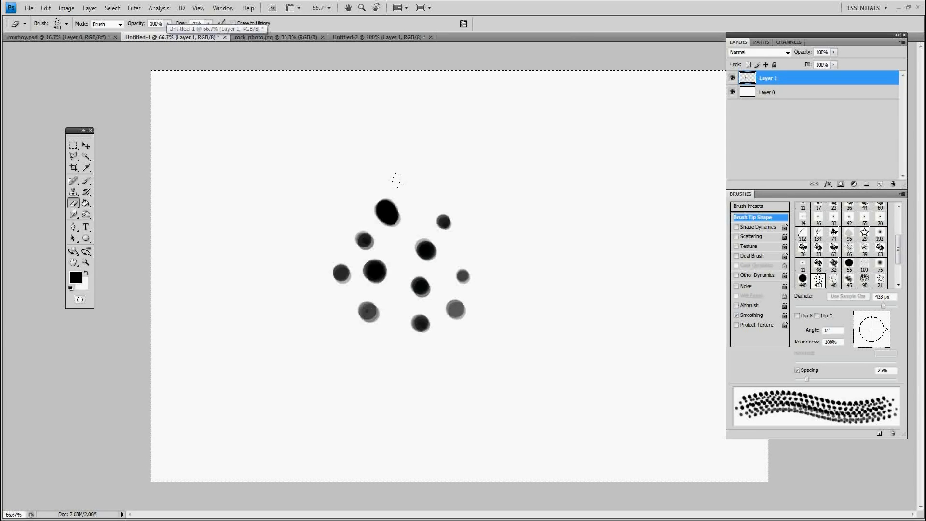
{"action": "left_click", "coordinate": [733, 79]}
{"action": "left_click", "coordinate": [732, 78]}
{"action": "key", "text": "Delete"}
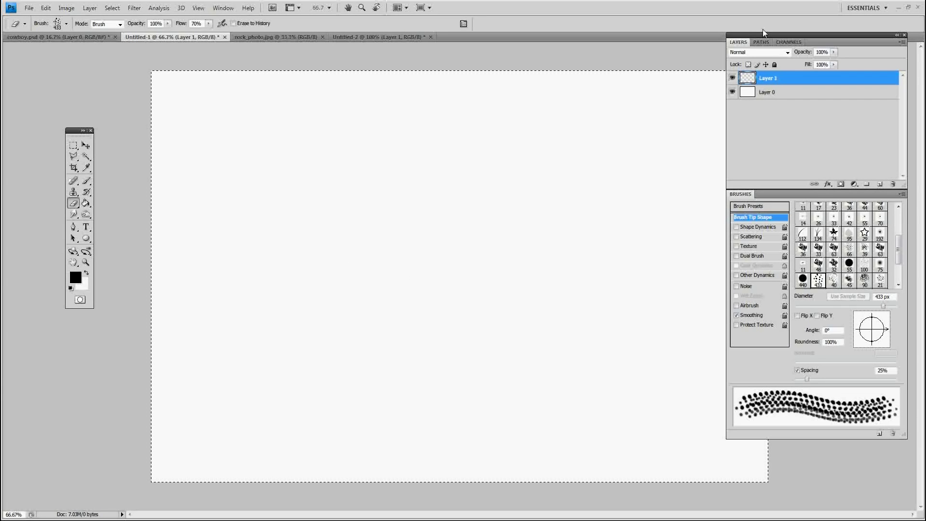
Step: Choose the Brush tool with the sampled 433 px dot brush
{"action": "key", "text": "b"}
{"action": "right_click", "coordinate": [384, 250]}
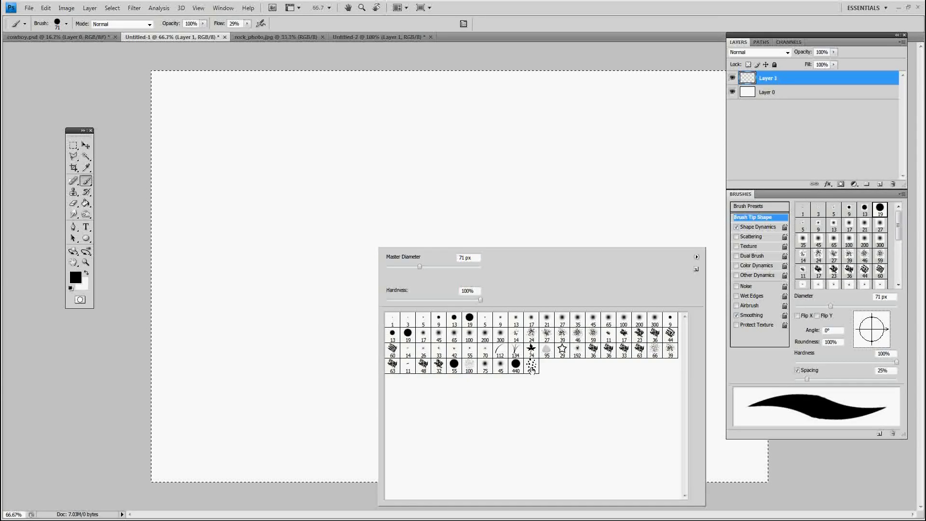
{"action": "left_click", "coordinate": [531, 367]}
Step: Test the sampled dot brush with several stamps and short strokes on Layer 1, and delete the test marks
{"action": "left_click", "coordinate": [355, 192]}
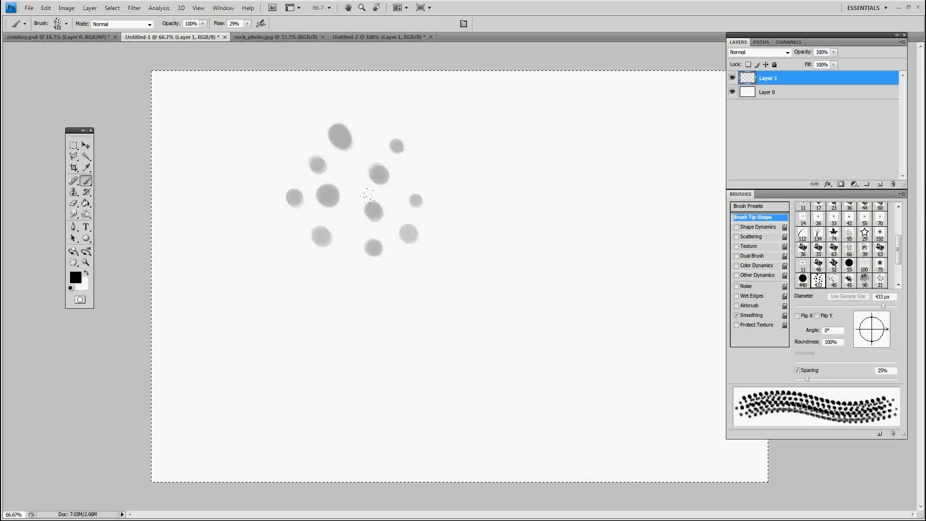
{"action": "left_click", "coordinate": [476, 239]}
{"action": "left_click", "coordinate": [415, 275]}
{"action": "mouse_move", "coordinate": [346, 230]}
{"action": "left_mouse_down"}
{"action": "mouse_move", "coordinate": [367, 285]}
{"action": "mouse_move", "coordinate": [405, 308]}
{"action": "left_mouse_up"}
{"action": "key", "text": "ctrl+z"}
{"action": "left_click_drag", "start_coordinate": [502, 161], "coordinate": [448, 114]}
{"action": "left_click_drag", "start_coordinate": [446, 207], "coordinate": [472, 304]}
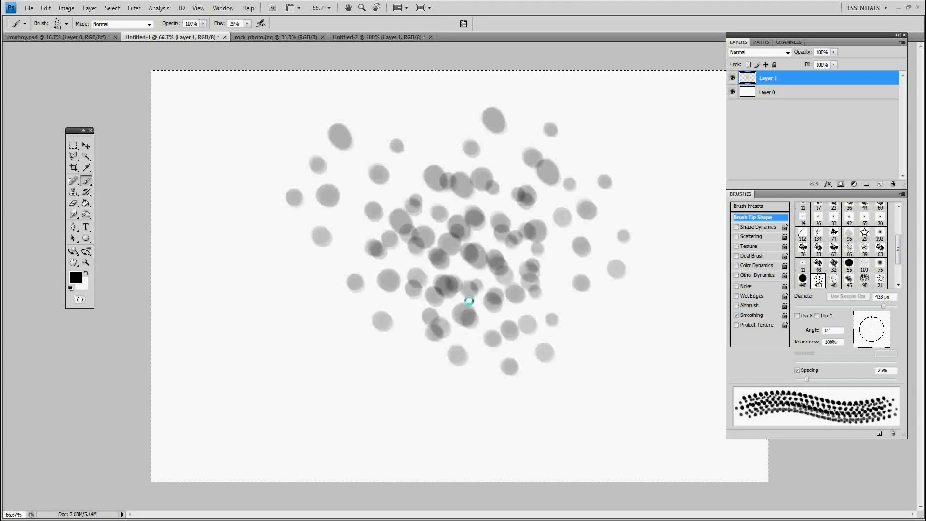
{"action": "key", "text": "Delete"}
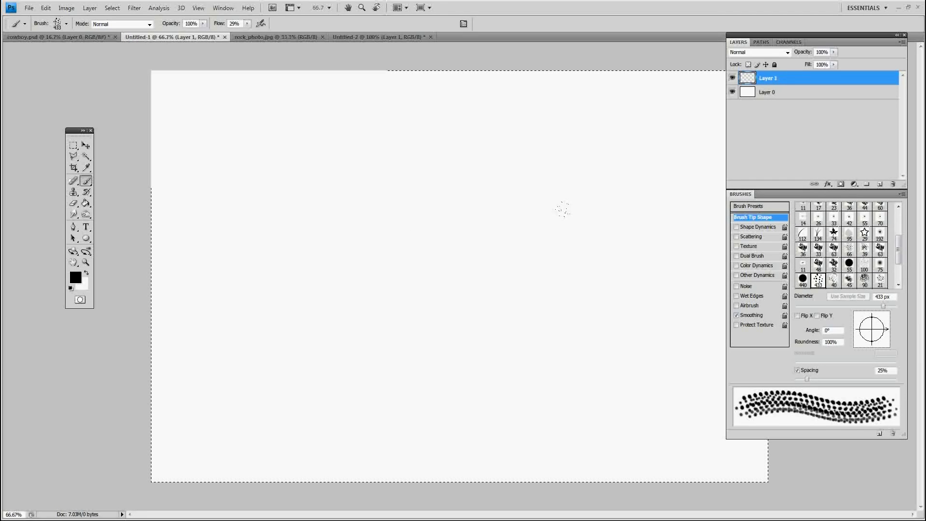
Step: Enable Shape Dynamics and Other Dynamics for the dot brush and set its spacing to 5%
{"action": "left_click", "coordinate": [736, 227]}
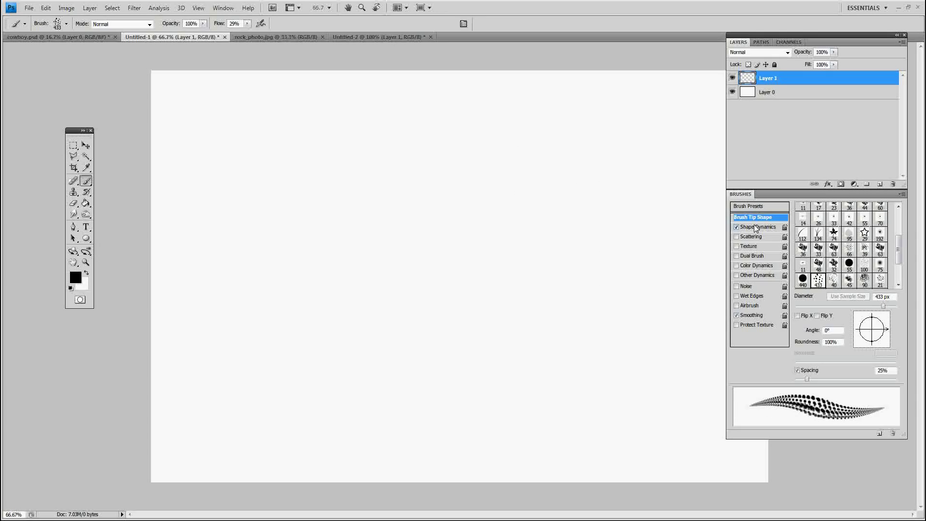
{"action": "left_click", "coordinate": [756, 227]}
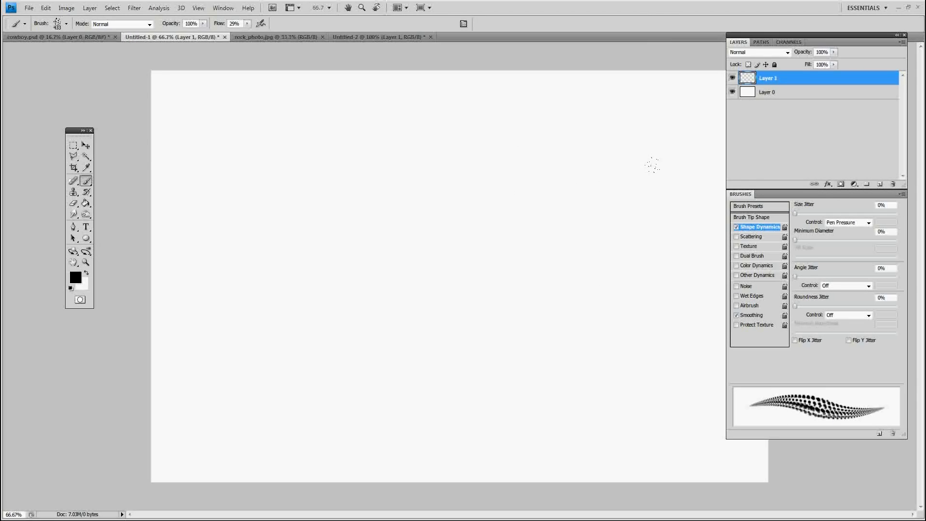
{"action": "left_click", "coordinate": [736, 275]}
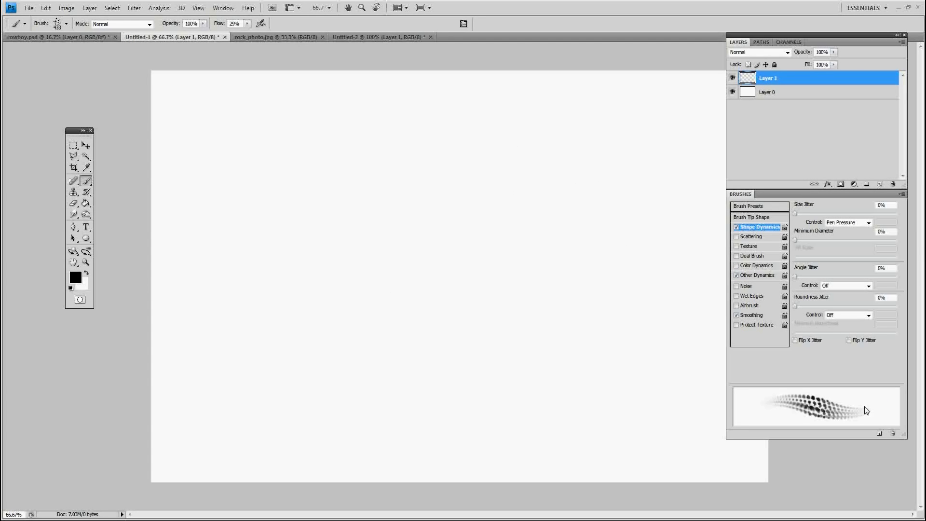
{"action": "left_click", "coordinate": [758, 217]}
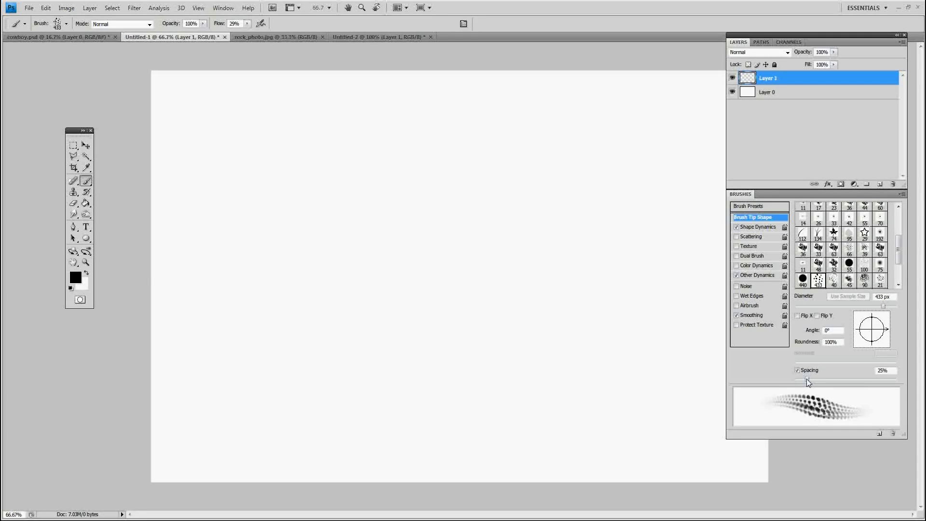
{"action": "left_click_drag", "start_coordinate": [807, 378], "coordinate": [796, 379]}
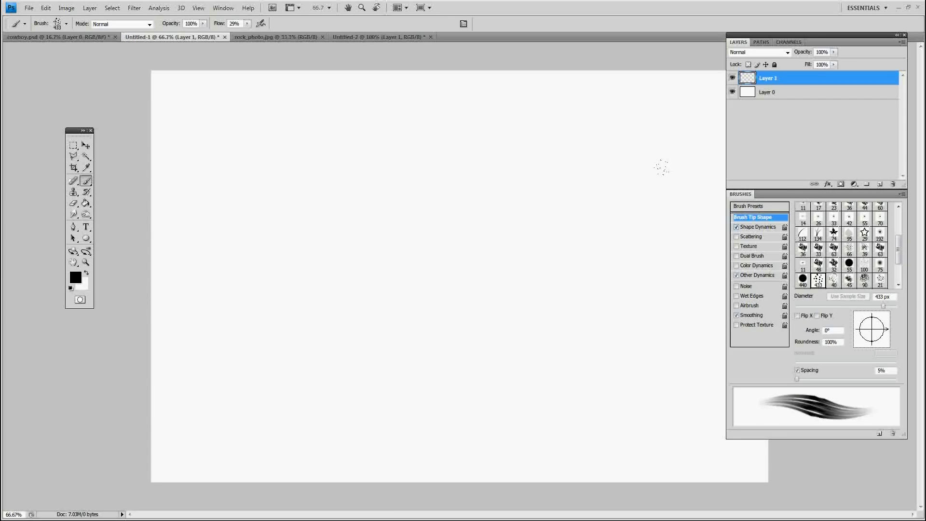
Step: Save the adjusted dot brush as a new brush preset with the suggested name
{"action": "left_click", "coordinate": [901, 193]}
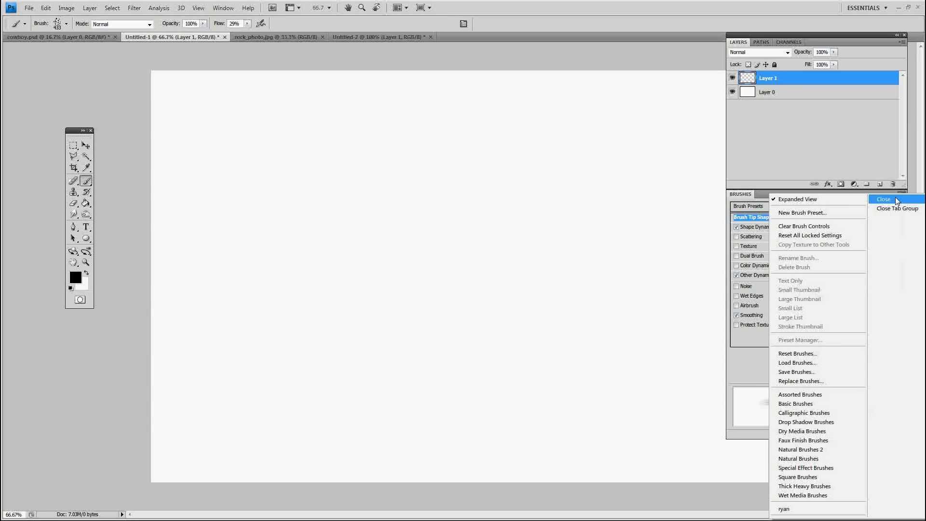
{"action": "left_click", "coordinate": [808, 214]}
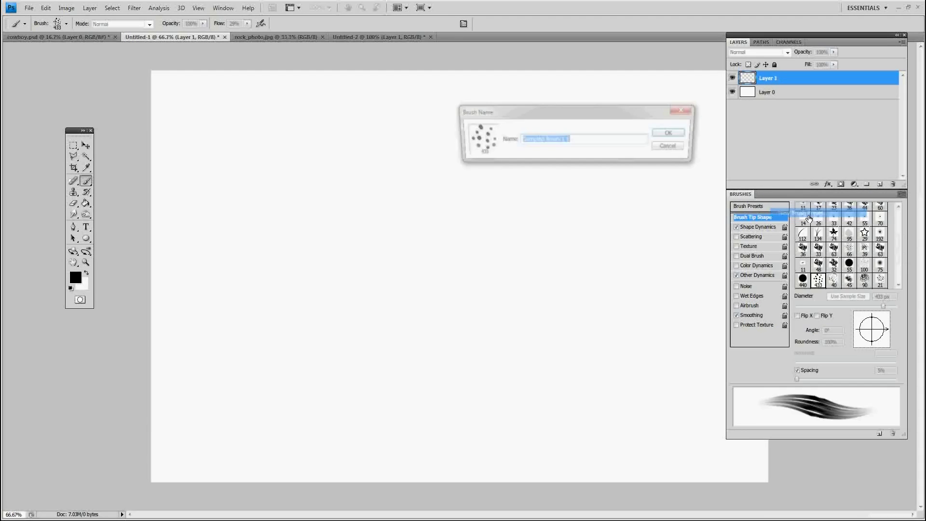
{"action": "left_click", "coordinate": [673, 135]}
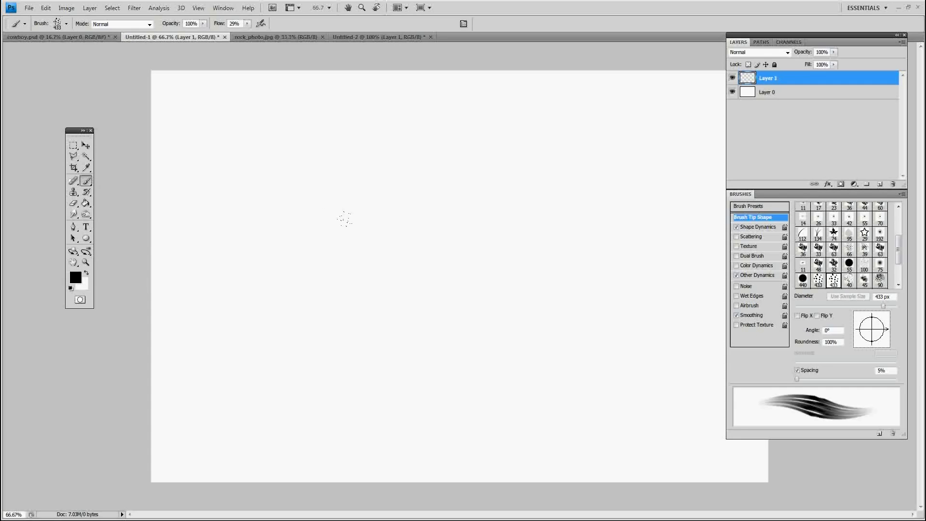
Step: Paint broad test strokes with the new 433 px preset on the blank canvas and undo them
{"action": "right_click", "coordinate": [411, 212]}
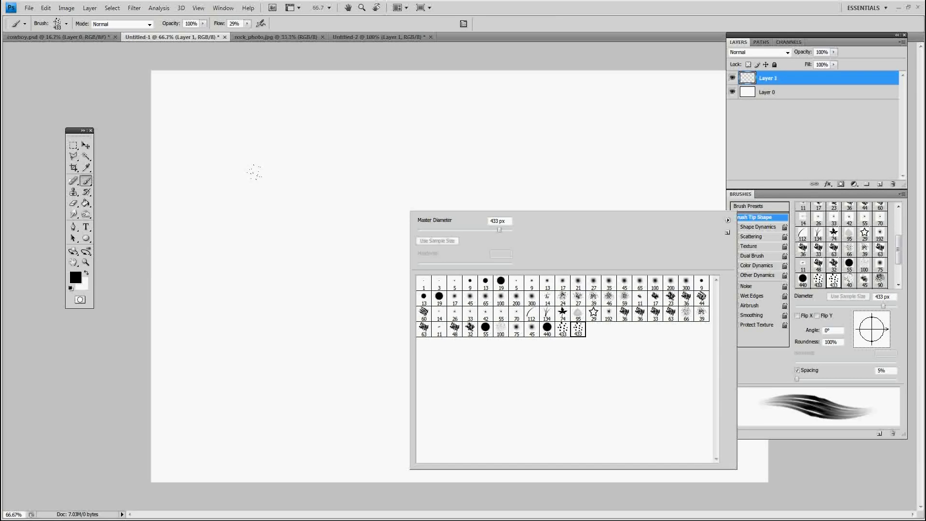
{"action": "left_click", "coordinate": [21, 347]}
{"action": "mouse_move", "coordinate": [312, 122]}
{"action": "left_mouse_down"}
{"action": "mouse_move", "coordinate": [455, 321]}
{"action": "mouse_move", "coordinate": [388, 129]}
{"action": "mouse_move", "coordinate": [476, 165]}
{"action": "mouse_move", "coordinate": [493, 250]}
{"action": "mouse_move", "coordinate": [431, 182]}
{"action": "left_mouse_up"}
{"action": "key", "text": "ctrl+z"}
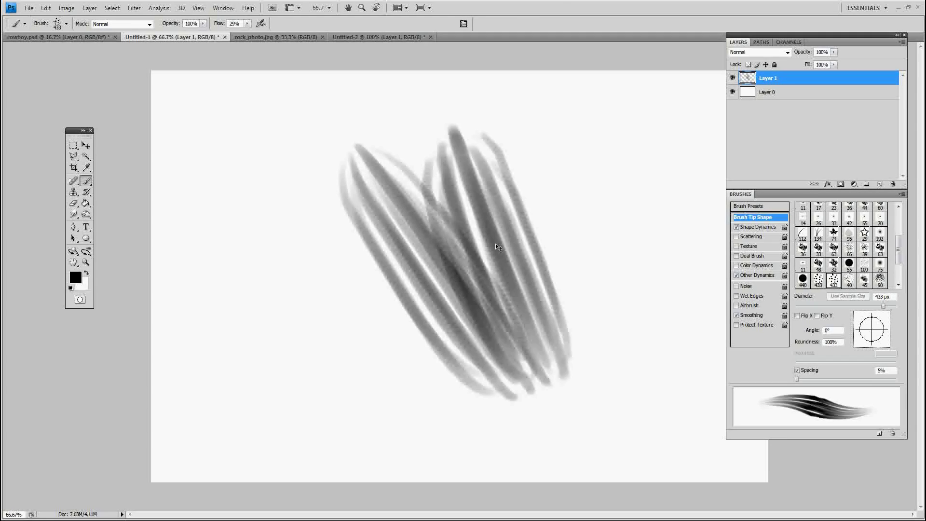
{"action": "key", "text": "ctrl+z"}
{"action": "key", "text": "ctrl+alt+z"}
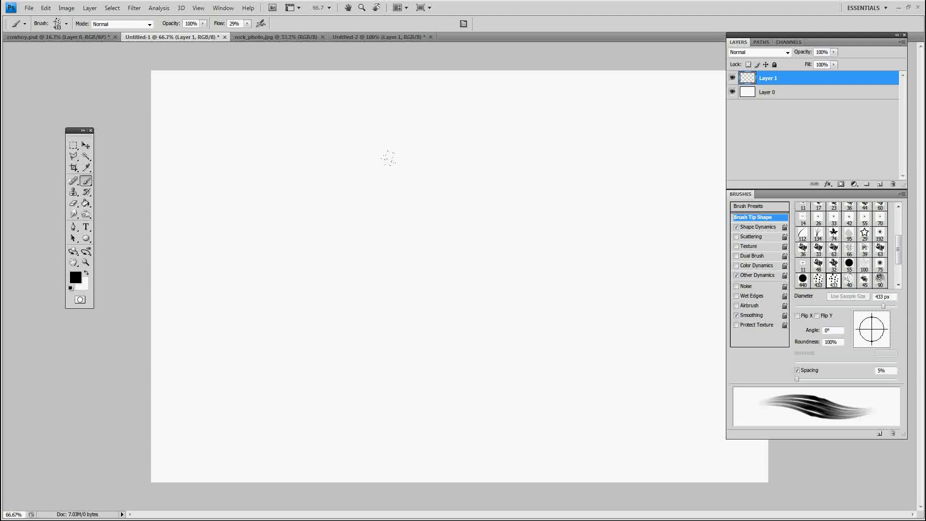
Step: Set the brush diameter to 35 px and the foreground colour to a dark slate blue, about #494b5f
{"action": "right_click", "coordinate": [464, 211]}
{"action": "left_click_drag", "start_coordinate": [502, 232], "coordinate": [488, 231]}
{"action": "left_click", "coordinate": [111, 268]}
{"action": "left_click", "coordinate": [76, 277]}
{"action": "left_click_drag", "start_coordinate": [397, 254], "coordinate": [451, 280]}
{"action": "mouse_move", "coordinate": [414, 252]}
{"action": "left_mouse_down"}
{"action": "mouse_move", "coordinate": [453, 236]}
{"action": "mouse_move", "coordinate": [367, 244]}
{"action": "left_mouse_up"}
{"action": "left_click", "coordinate": [349, 249]}
{"action": "left_click_drag", "start_coordinate": [453, 244], "coordinate": [455, 212]}
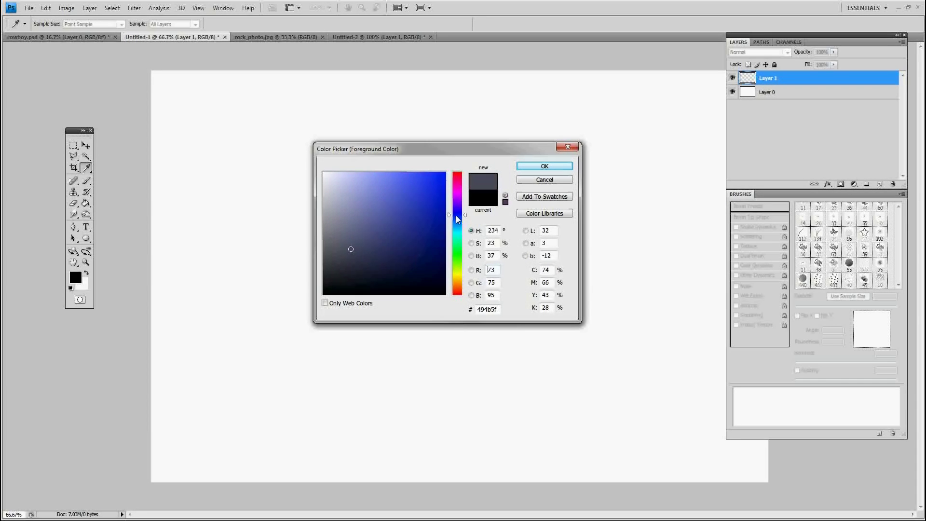
{"action": "left_click", "coordinate": [545, 166]}
Step: Fill Layer 1 with the slate blue using the Paint Bucket and add a new empty layer above it
{"action": "key", "text": "b"}
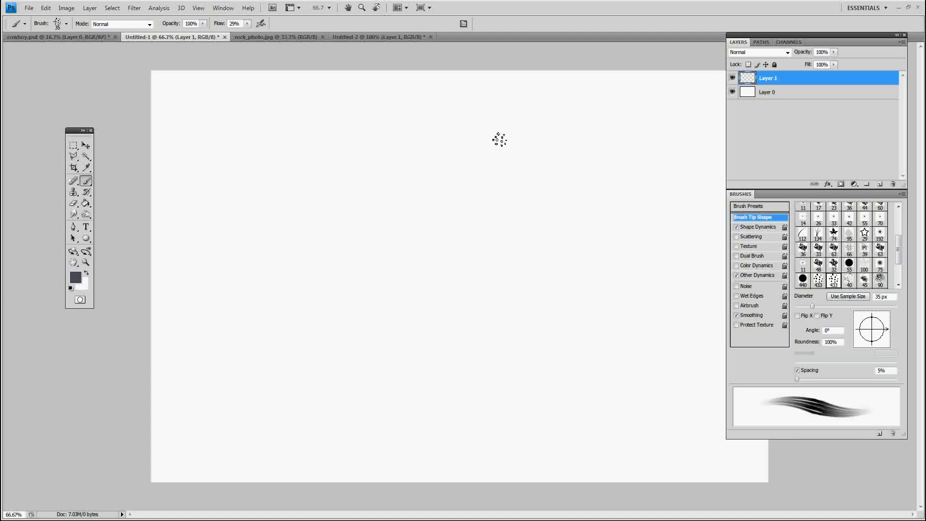
{"action": "key", "text": "g"}
{"action": "left_click", "coordinate": [424, 196]}
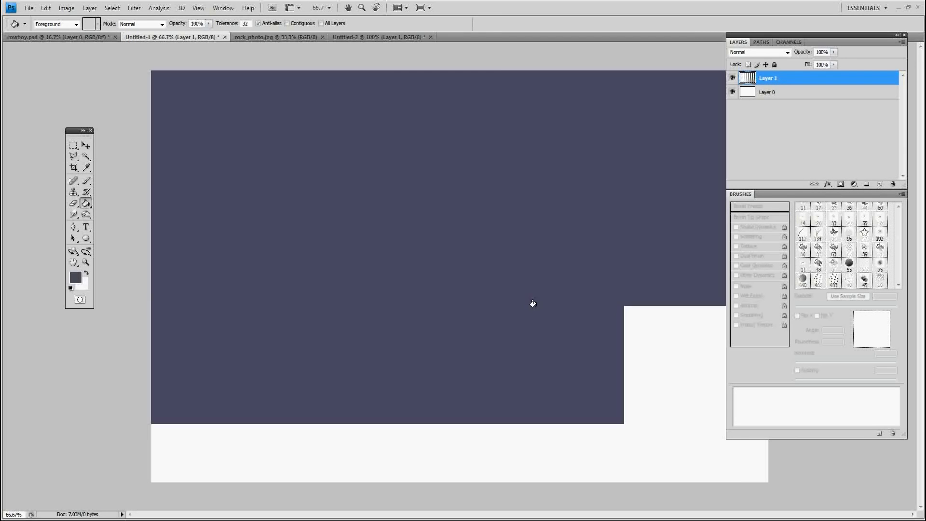
{"action": "left_click", "coordinate": [879, 184]}
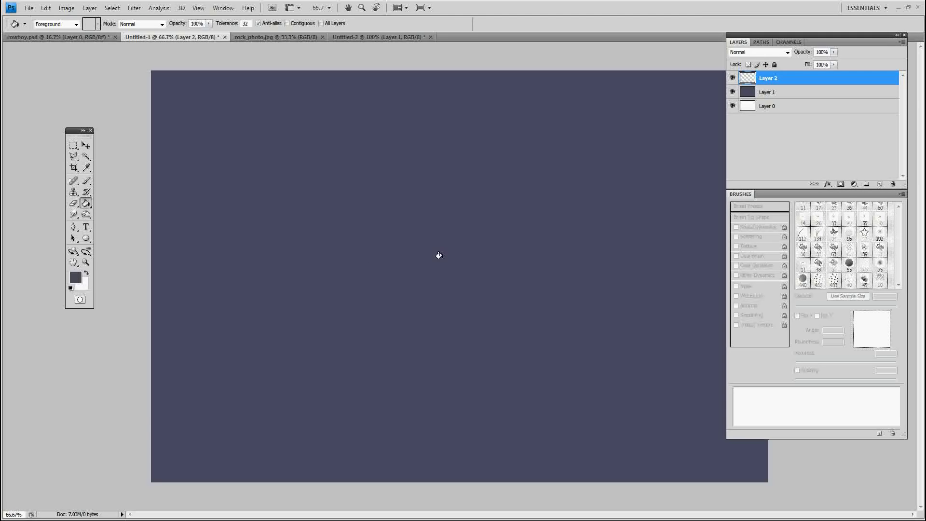
Step: Return to the Brush tool and set the foreground colour to a very dark reddish brown
{"action": "key", "text": "b"}
{"action": "left_click", "coordinate": [75, 277]}
{"action": "left_click", "coordinate": [431, 233]}
{"action": "left_click_drag", "start_coordinate": [457, 282], "coordinate": [457, 288]}
{"action": "mouse_move", "coordinate": [432, 227]}
{"action": "left_mouse_down"}
{"action": "mouse_move", "coordinate": [440, 249]}
{"action": "mouse_move", "coordinate": [425, 267]}
{"action": "mouse_move", "coordinate": [458, 288]}
{"action": "mouse_move", "coordinate": [414, 289]}
{"action": "mouse_move", "coordinate": [419, 232]}
{"action": "mouse_move", "coordinate": [435, 291]}
{"action": "left_mouse_up"}
{"action": "left_click", "coordinate": [541, 167]}
Step: Enlarge the brush to 59 px and build up a dark brown hair-like patch with vertical strokes on Layer 2
{"action": "right_click", "coordinate": [440, 257]}
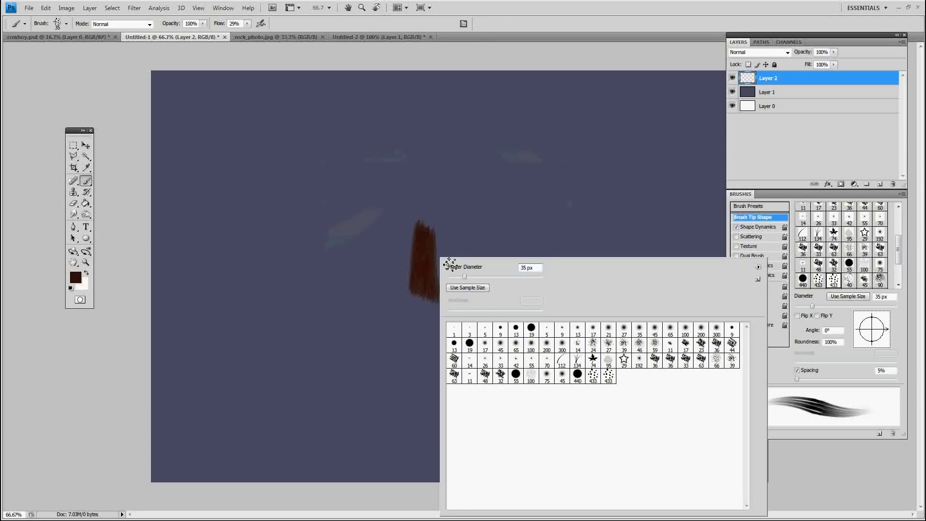
{"action": "left_click", "coordinate": [476, 276]}
{"action": "mouse_move", "coordinate": [414, 220]}
{"action": "left_mouse_down"}
{"action": "mouse_move", "coordinate": [419, 308]}
{"action": "mouse_move", "coordinate": [429, 255]}
{"action": "mouse_move", "coordinate": [424, 217]}
{"action": "mouse_move", "coordinate": [407, 244]}
{"action": "mouse_move", "coordinate": [398, 212]}
{"action": "mouse_move", "coordinate": [404, 322]}
{"action": "mouse_move", "coordinate": [419, 275]}
{"action": "left_mouse_up"}
Step: Reselect the saved dot brush preset with 5% spacing and reduce its master diameter to 35 px
{"action": "key", "text": "ctrl+plus"}
{"action": "key", "text": "ctrl+plus"}
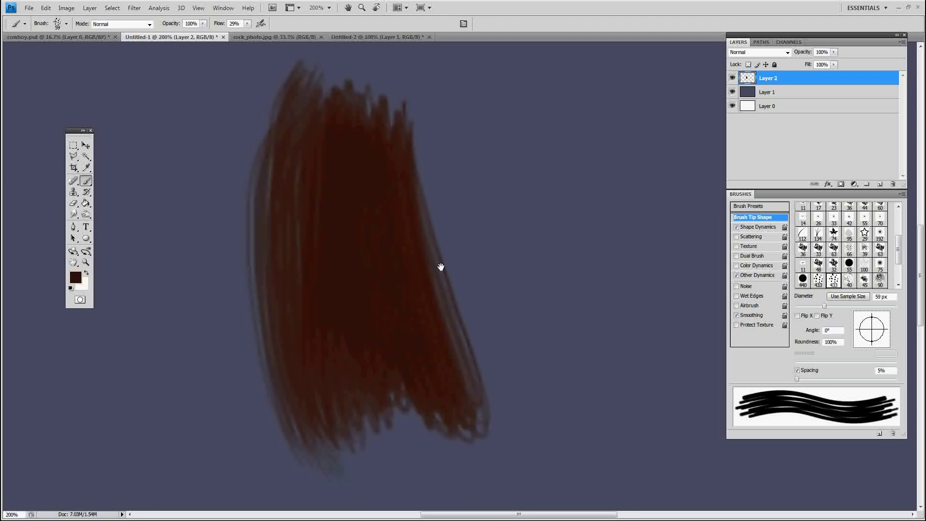
{"action": "right_click", "coordinate": [399, 259]}
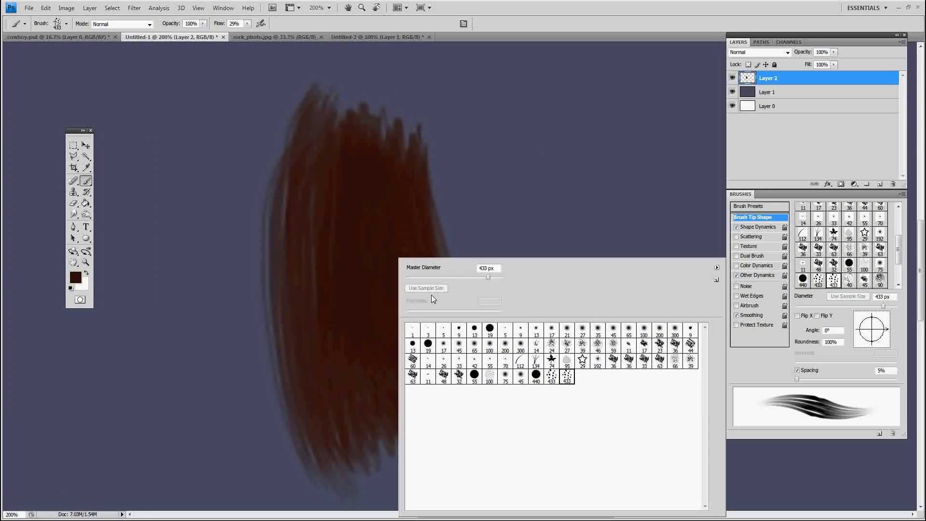
{"action": "mouse_move", "coordinate": [434, 277]}
{"action": "left_mouse_down"}
{"action": "mouse_move", "coordinate": [463, 279]}
{"action": "mouse_move", "coordinate": [430, 278]}
{"action": "left_mouse_up"}
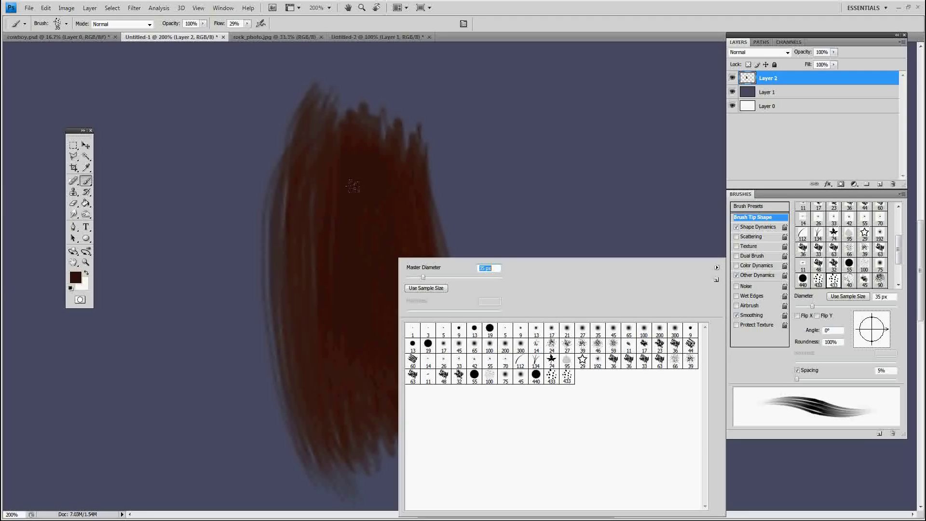
Step: Set the foreground colour to orange #b96009 and add a new layer above the dark brown patch
{"action": "left_click", "coordinate": [76, 278]}
{"action": "left_click_drag", "start_coordinate": [432, 239], "coordinate": [440, 215]}
{"action": "left_click_drag", "start_coordinate": [460, 291], "coordinate": [460, 285]}
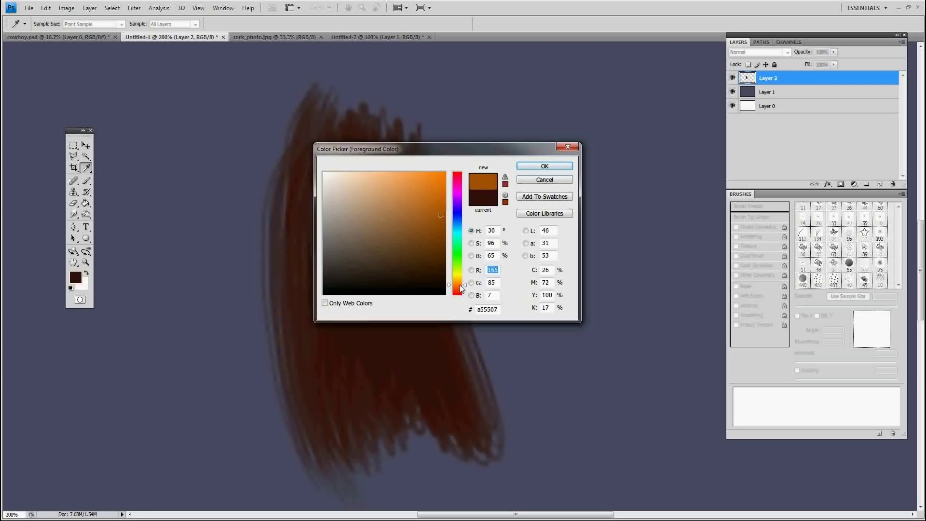
{"action": "left_click_drag", "start_coordinate": [436, 209], "coordinate": [439, 205]}
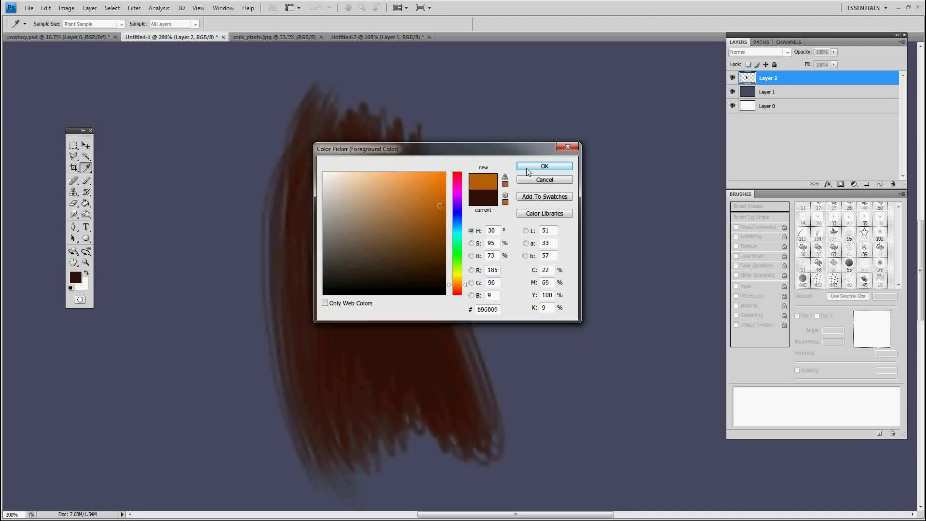
{"action": "left_click", "coordinate": [543, 166]}
{"action": "key", "text": "b"}
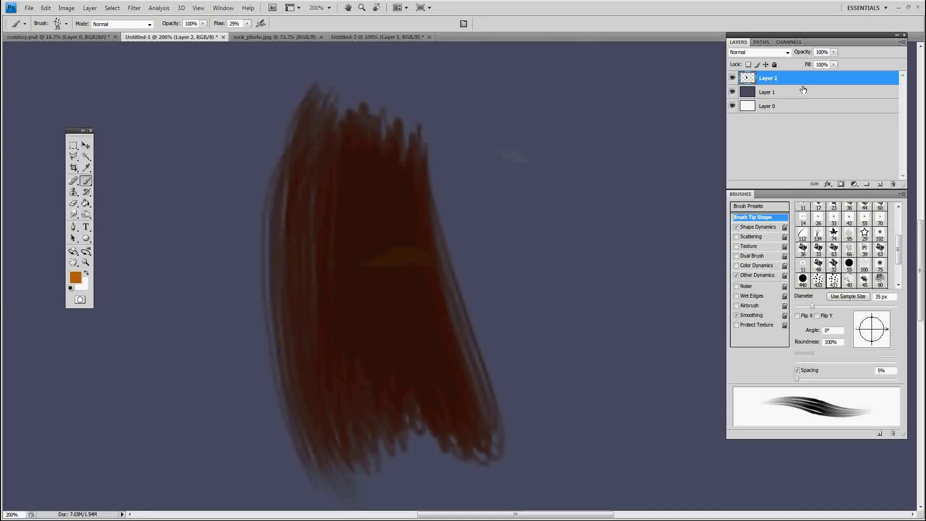
{"action": "left_click", "coordinate": [880, 185]}
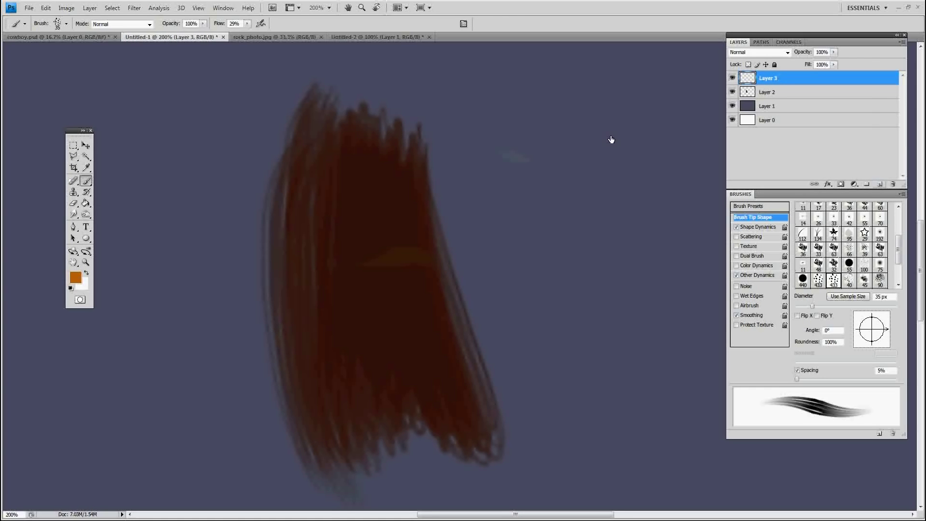
Step: Paint long curved orange hair strands on Layer 3, fanning downward over the dark brown patch
{"action": "left_click_drag", "start_coordinate": [343, 154], "coordinate": [360, 384]}
{"action": "left_click_drag", "start_coordinate": [360, 151], "coordinate": [393, 360]}
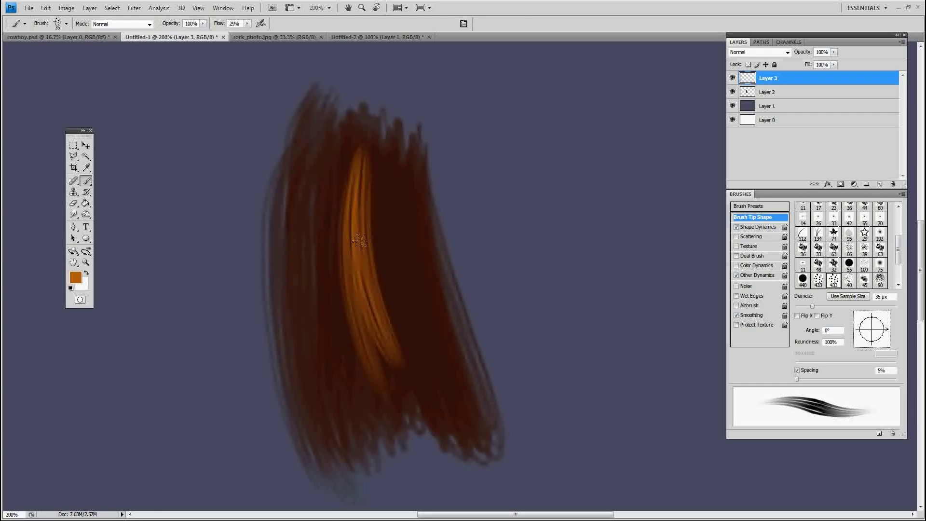
{"action": "mouse_move", "coordinate": [363, 170]}
{"action": "left_mouse_down"}
{"action": "mouse_move", "coordinate": [418, 377]}
{"action": "mouse_move", "coordinate": [336, 231]}
{"action": "mouse_move", "coordinate": [362, 384]}
{"action": "left_mouse_up"}
{"action": "mouse_move", "coordinate": [340, 147]}
{"action": "left_mouse_down"}
{"action": "mouse_move", "coordinate": [314, 259]}
{"action": "mouse_move", "coordinate": [325, 196]}
{"action": "mouse_move", "coordinate": [320, 387]}
{"action": "left_mouse_up"}
{"action": "left_click_drag", "start_coordinate": [337, 145], "coordinate": [303, 407]}
{"action": "left_click_drag", "start_coordinate": [367, 162], "coordinate": [434, 400]}
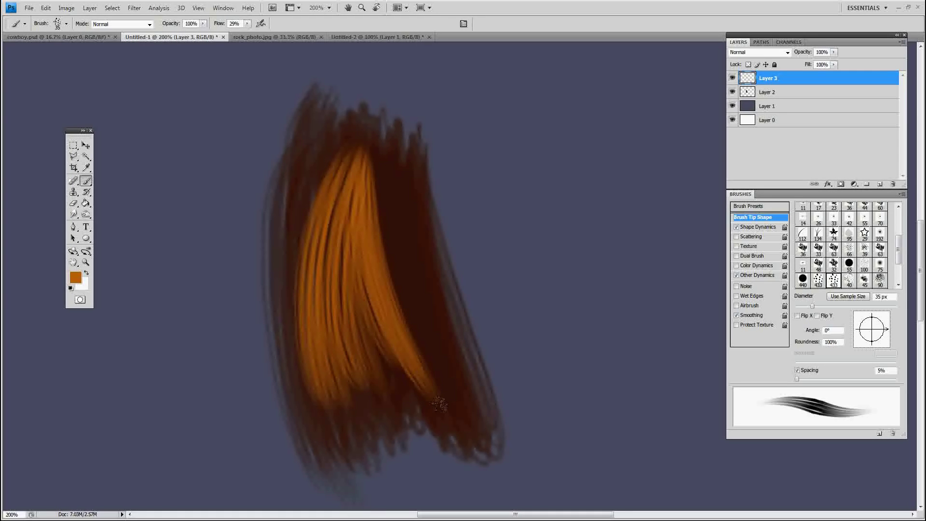
{"action": "left_click_drag", "start_coordinate": [347, 191], "coordinate": [400, 390]}
{"action": "left_click_drag", "start_coordinate": [384, 160], "coordinate": [441, 393]}
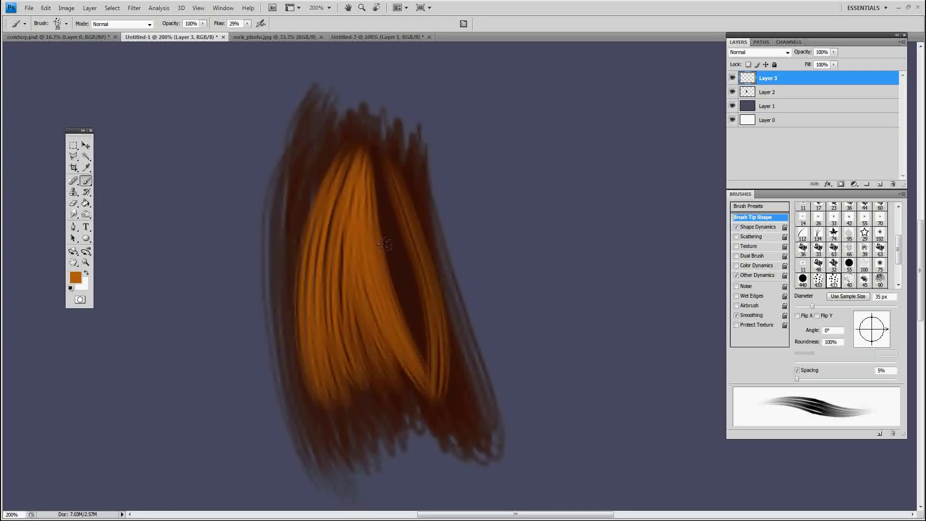
{"action": "left_click_drag", "start_coordinate": [374, 165], "coordinate": [446, 368]}
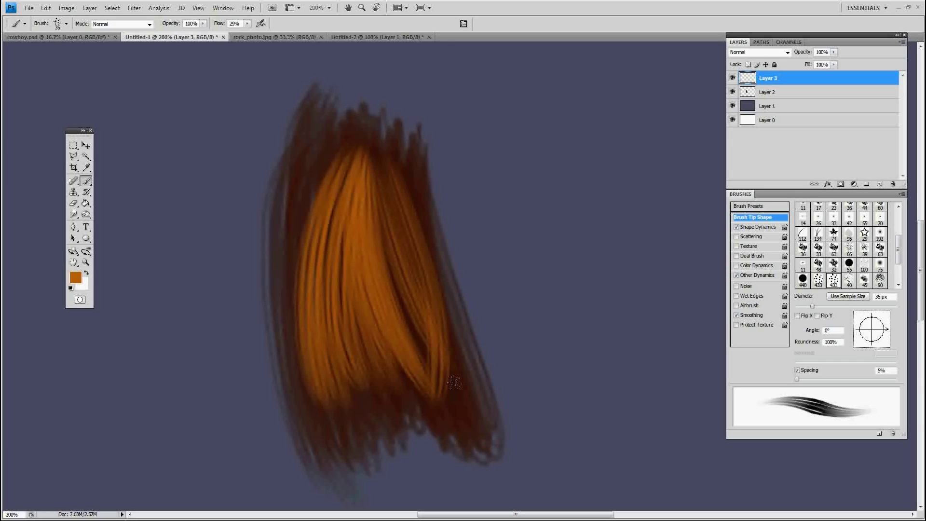
Step: Set the foreground colour to a golden yellow with a 45° hue and return to the Brush tool
{"action": "left_click", "coordinate": [76, 277]}
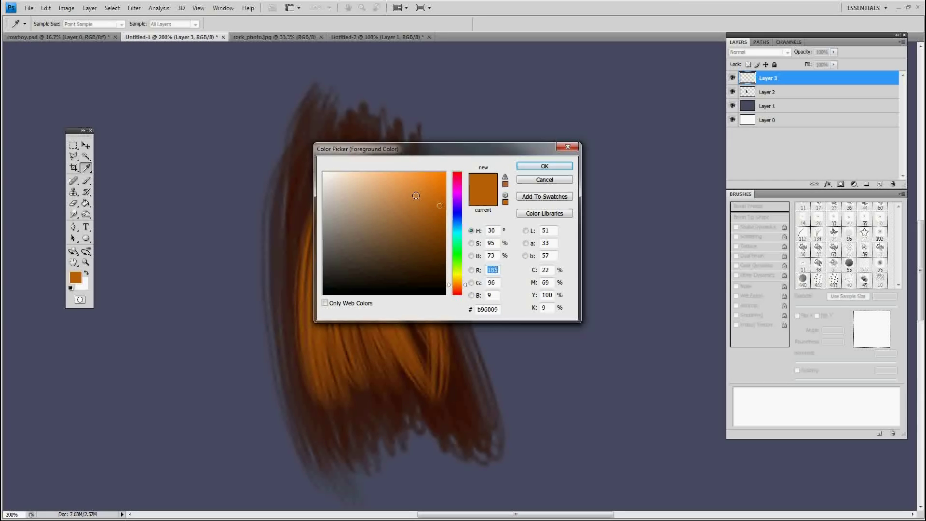
{"action": "left_click_drag", "start_coordinate": [412, 193], "coordinate": [414, 175]}
{"action": "left_click_drag", "start_coordinate": [468, 285], "coordinate": [456, 280]}
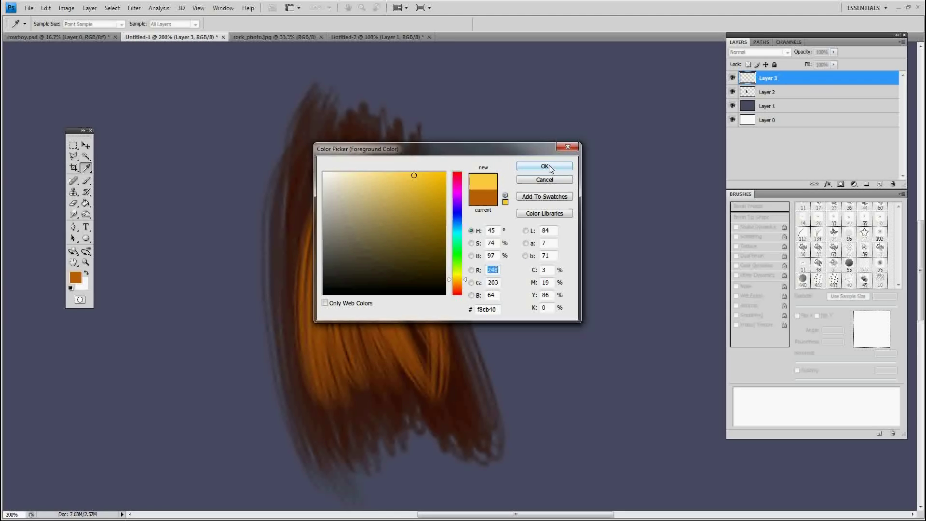
{"action": "mouse_move", "coordinate": [413, 175]}
{"action": "left_mouse_down"}
{"action": "mouse_move", "coordinate": [426, 176]}
{"action": "mouse_move", "coordinate": [414, 177]}
{"action": "left_mouse_up"}
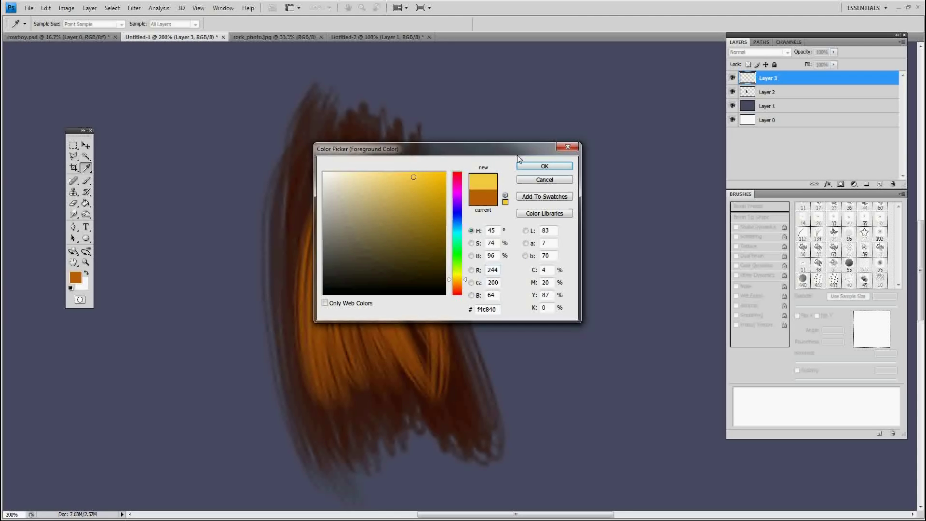
{"action": "left_click", "coordinate": [544, 167]}
{"action": "key", "text": "b"}
Step: Paint golden yellow highlight strands over the orange ones on Layer 3, and clear everything painted on that layer
{"action": "left_click_drag", "start_coordinate": [354, 179], "coordinate": [381, 365]}
{"action": "key", "text": "ctrl+z"}
{"action": "left_click_drag", "start_coordinate": [337, 172], "coordinate": [344, 395]}
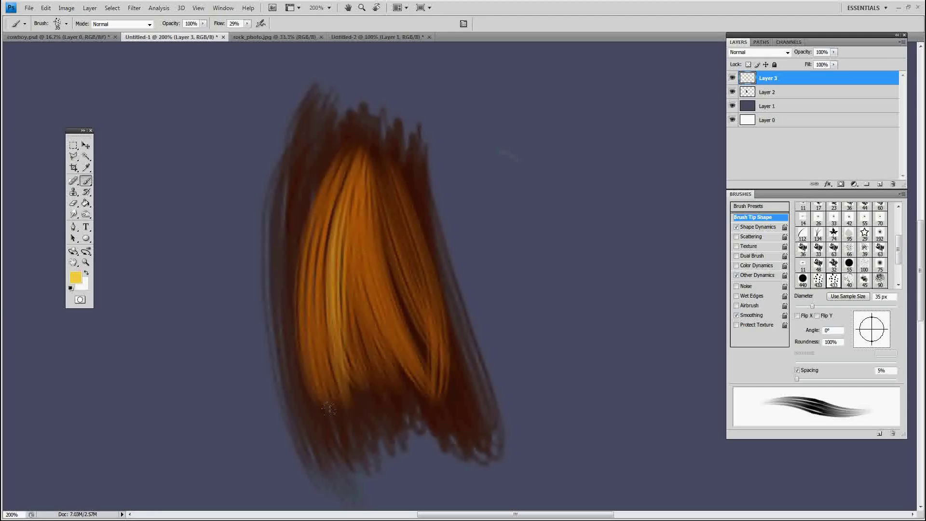
{"action": "key", "text": "ctrl+z"}
{"action": "mouse_move", "coordinate": [361, 148]}
{"action": "left_mouse_down"}
{"action": "mouse_move", "coordinate": [356, 431]}
{"action": "mouse_move", "coordinate": [336, 221]}
{"action": "mouse_move", "coordinate": [372, 401]}
{"action": "mouse_move", "coordinate": [414, 409]}
{"action": "mouse_move", "coordinate": [439, 398]}
{"action": "left_mouse_up"}
{"action": "left_click_drag", "start_coordinate": [360, 164], "coordinate": [456, 374]}
{"action": "key", "text": "ctrl+a"}
{"action": "key", "text": "Delete"}
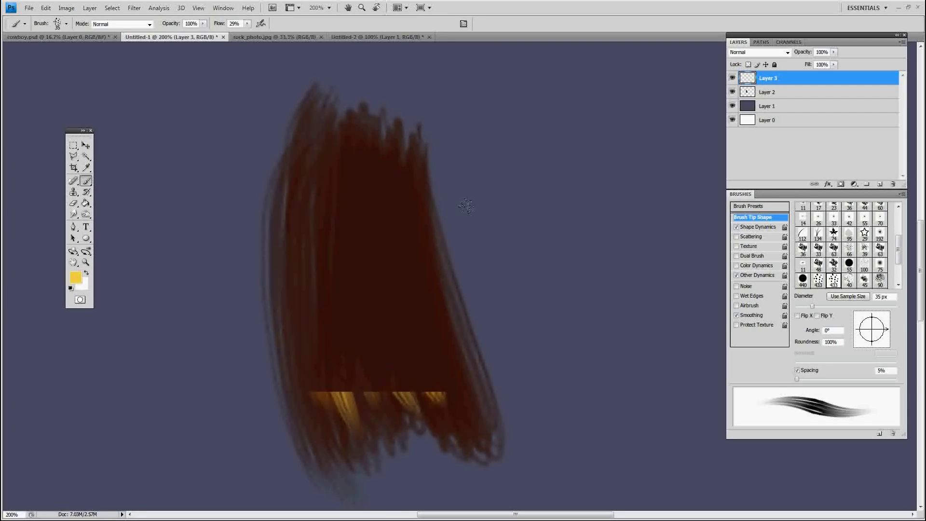
Step: Toggle the visibility of Layer 2 and Layer 3 to examine what each layer contains
{"action": "left_click", "coordinate": [732, 91]}
{"action": "left_click", "coordinate": [785, 92]}
{"action": "left_click", "coordinate": [732, 92]}
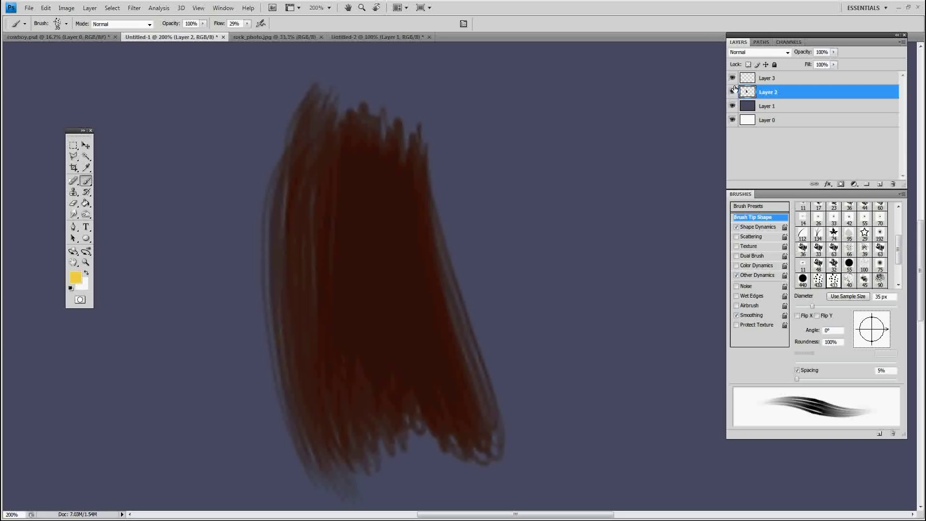
{"action": "left_click", "coordinate": [732, 91]}
{"action": "left_click", "coordinate": [732, 92]}
{"action": "left_click", "coordinate": [732, 78]}
{"action": "left_click", "coordinate": [832, 82]}
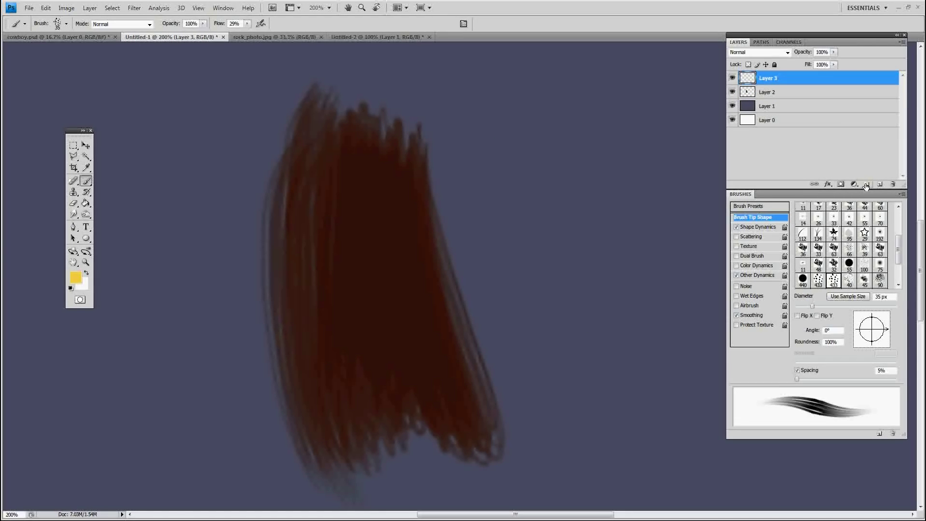
Step: Create a layer group above Layer 3 and name it plant
{"action": "left_click", "coordinate": [867, 185]}
{"action": "double_click", "coordinate": [772, 77]}
{"action": "type", "text": "plant"}
{"action": "left_click", "coordinate": [809, 89]}
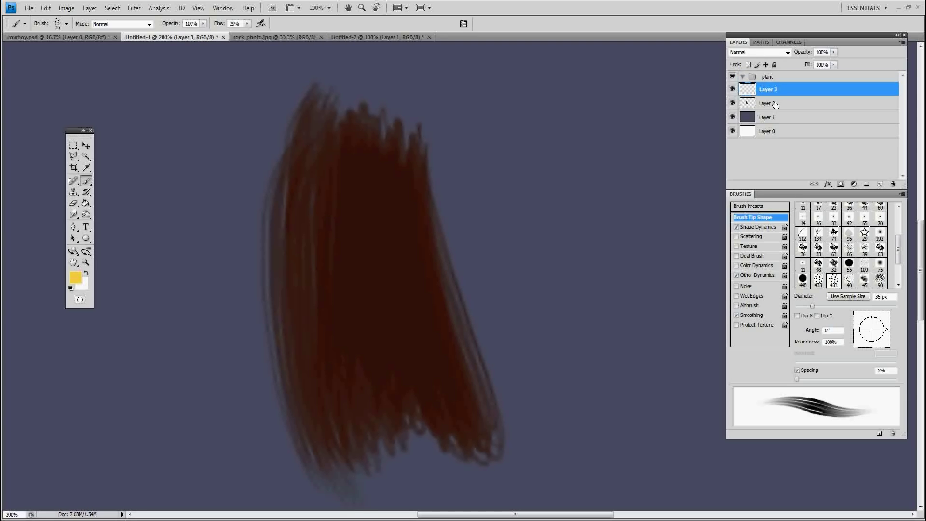
Step: Delete all the painted hair from Layer 2
{"action": "left_click", "coordinate": [785, 104]}
{"action": "key", "text": "v"}
{"action": "key", "text": "ctrl+a"}
{"action": "key", "text": "Delete"}
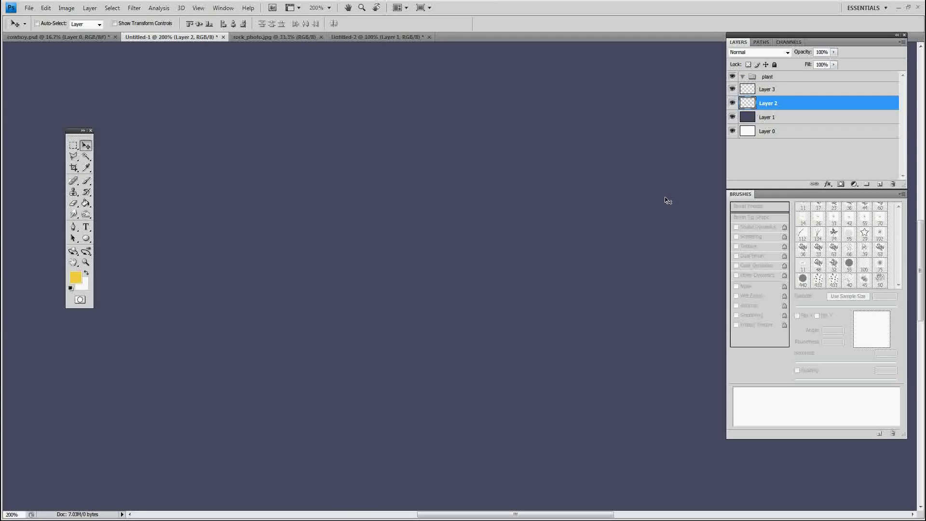
Step: Rename Layer 2 as 1 and Layer 3 as 2, and move both layers into the plant group
{"action": "double_click", "coordinate": [769, 104]}
{"action": "type", "text": "1"}
{"action": "double_click", "coordinate": [769, 93]}
{"action": "type", "text": "2"}
{"action": "left_click", "coordinate": [769, 107]}
{"action": "left_click", "coordinate": [780, 93], "text": "shift"}
{"action": "left_click_drag", "start_coordinate": [774, 91], "coordinate": [771, 78]}
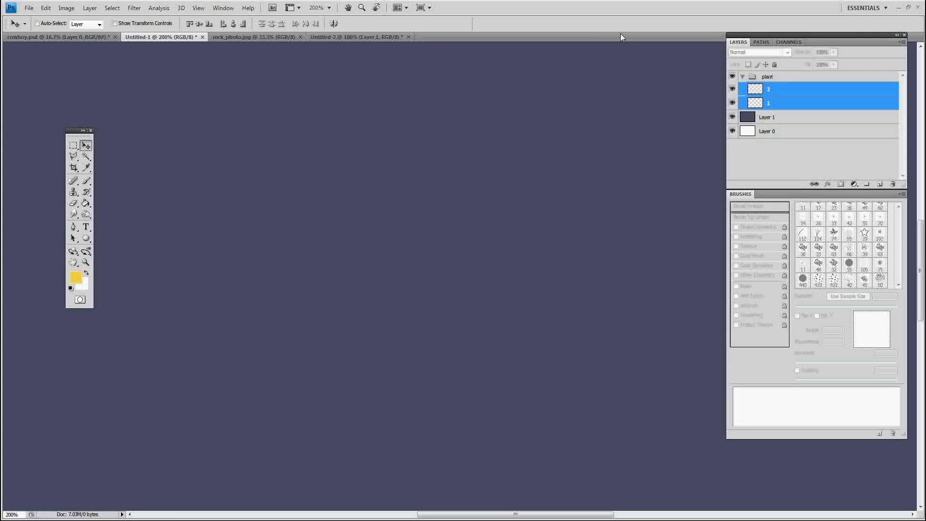
{"action": "left_click", "coordinate": [784, 106]}
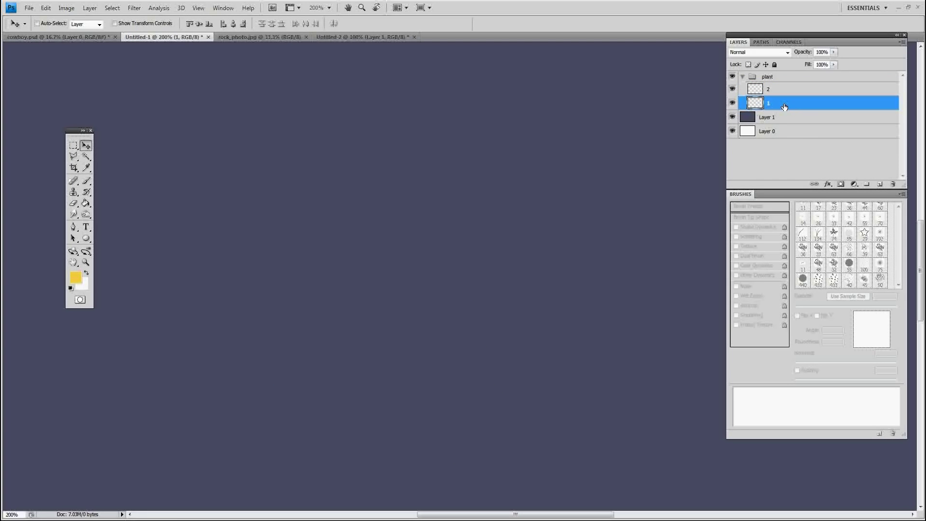
{"action": "left_click", "coordinate": [78, 278]}
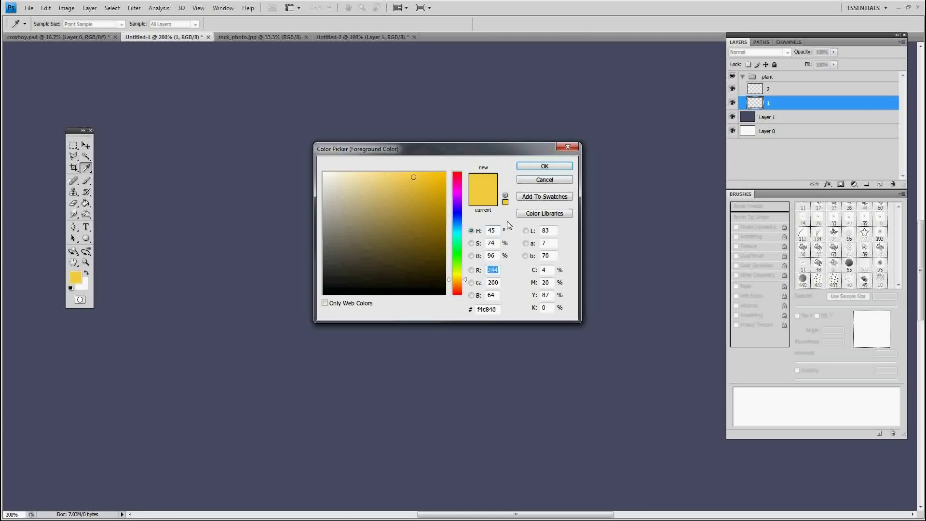
{"action": "left_click", "coordinate": [544, 179]}
Step: Fill the background on Layer 1 with the dark blue-grey #212428 using the Paint Bucket
{"action": "double_click", "coordinate": [748, 119]}
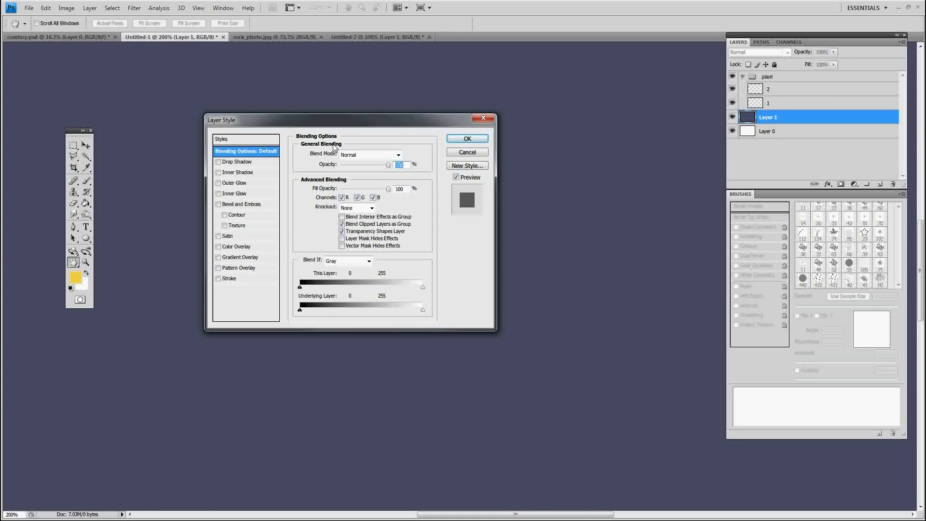
{"action": "left_click", "coordinate": [478, 139]}
{"action": "key", "text": "g"}
{"action": "left_click", "coordinate": [80, 278]}
{"action": "left_click_drag", "start_coordinate": [456, 233], "coordinate": [458, 222]}
{"action": "left_click_drag", "start_coordinate": [375, 271], "coordinate": [344, 276]}
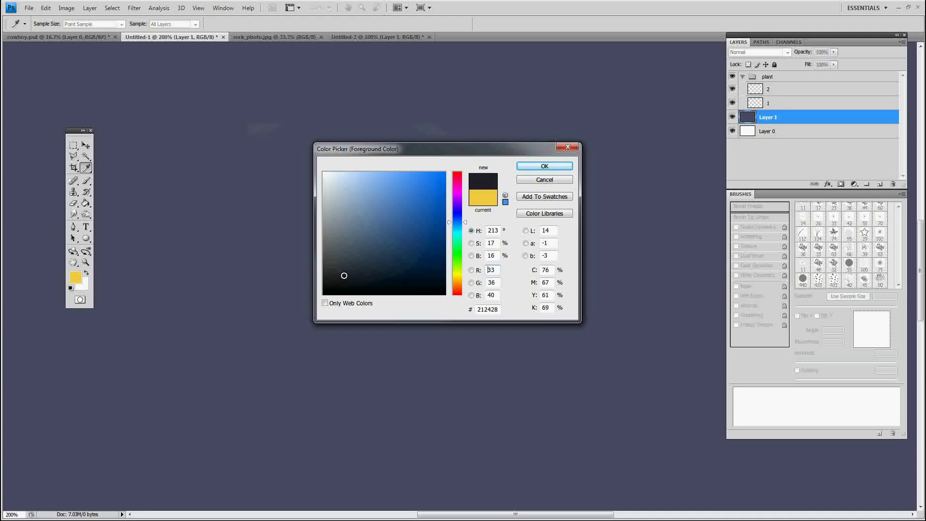
{"action": "left_click", "coordinate": [544, 166]}
{"action": "left_click", "coordinate": [516, 114]}
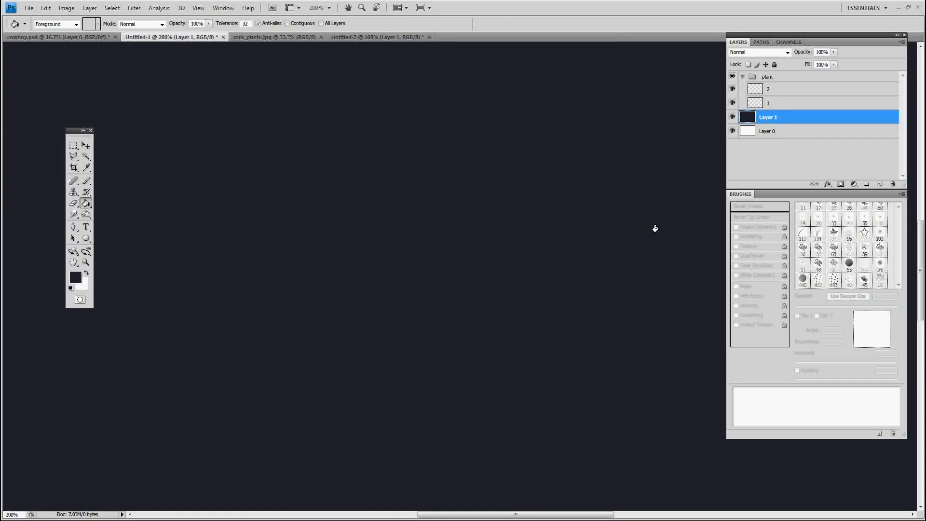
Step: Set the foreground colour to dark green #103616 for layer 1 of the plant group and switch to the Brush tool
{"action": "left_click", "coordinate": [780, 106]}
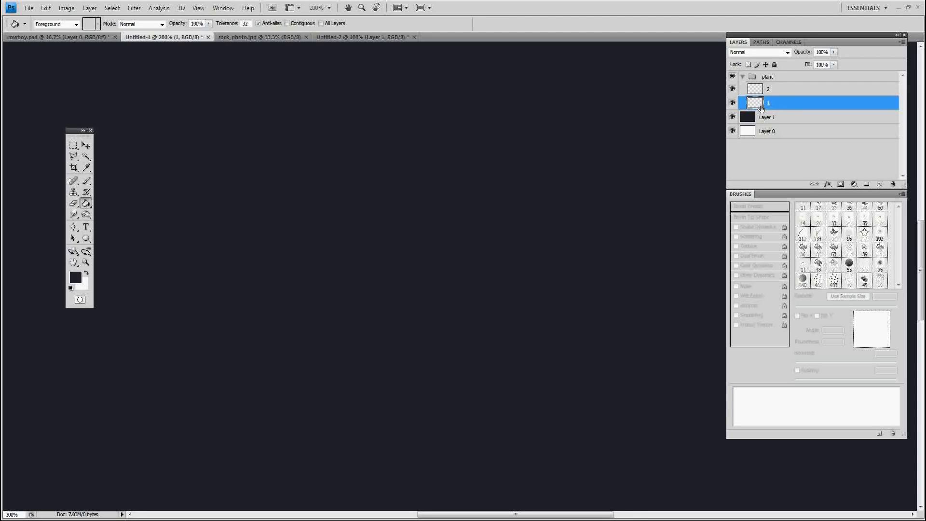
{"action": "left_click", "coordinate": [76, 277]}
{"action": "left_click", "coordinate": [432, 240]}
{"action": "left_click", "coordinate": [457, 251]}
{"action": "mouse_move", "coordinate": [458, 255]}
{"action": "left_mouse_down"}
{"action": "mouse_move", "coordinate": [458, 268]}
{"action": "mouse_move", "coordinate": [458, 259]}
{"action": "mouse_move", "coordinate": [401, 271]}
{"action": "mouse_move", "coordinate": [408, 269]}
{"action": "left_mouse_up"}
{"action": "left_click", "coordinate": [415, 256]}
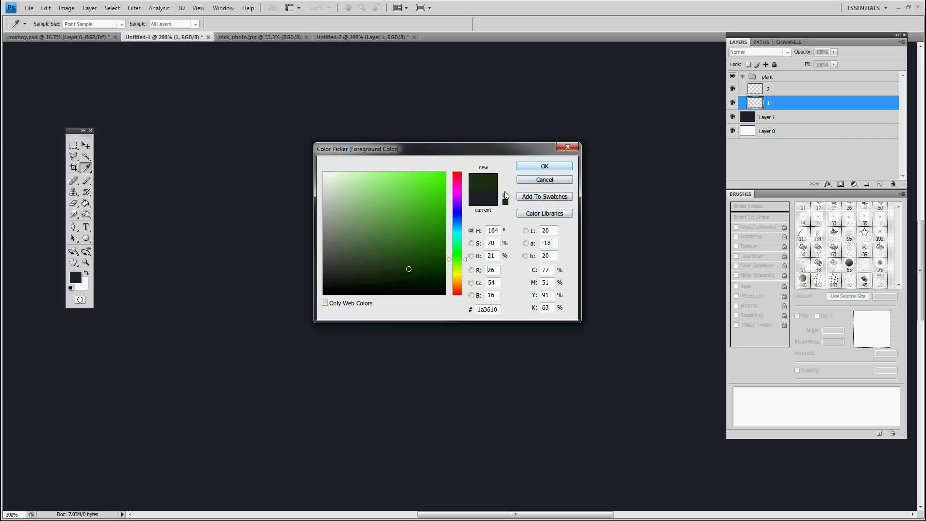
{"action": "left_click", "coordinate": [457, 251]}
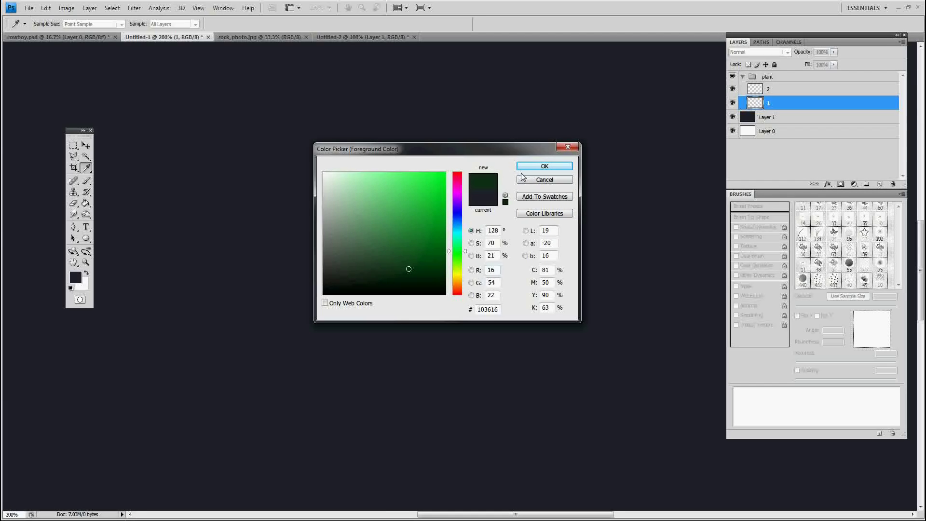
{"action": "left_click", "coordinate": [544, 166]}
{"action": "key", "text": "b"}
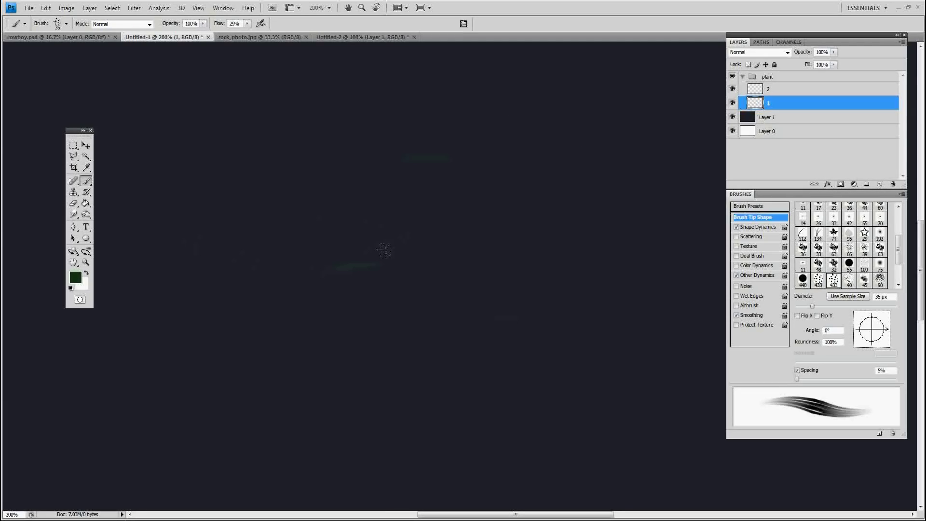
Step: Paint a small dark green bush shape on layer 1 with the dot brush at 61 px, raising the flow to 100%
{"action": "right_click", "coordinate": [412, 250]}
{"action": "left_click", "coordinate": [448, 270]}
{"action": "left_click", "coordinate": [402, 252]}
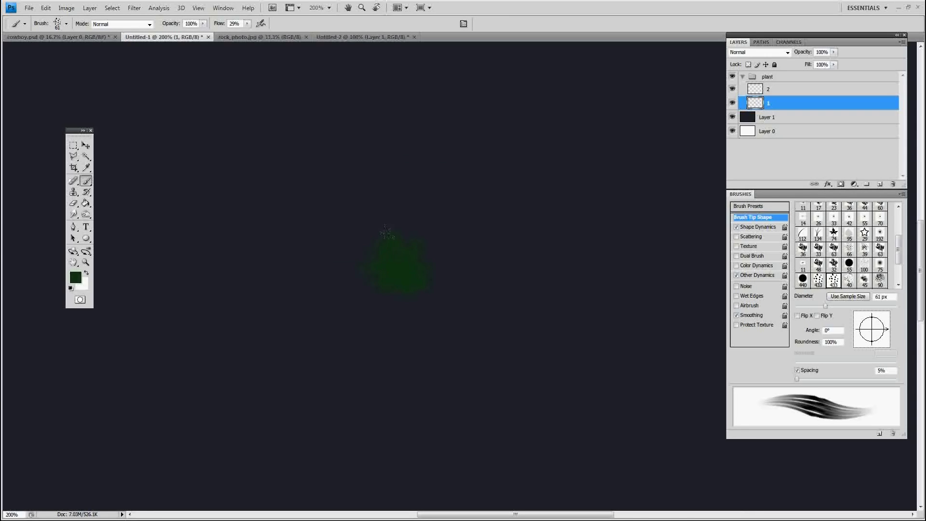
{"action": "key", "text": "ctrl+plus"}
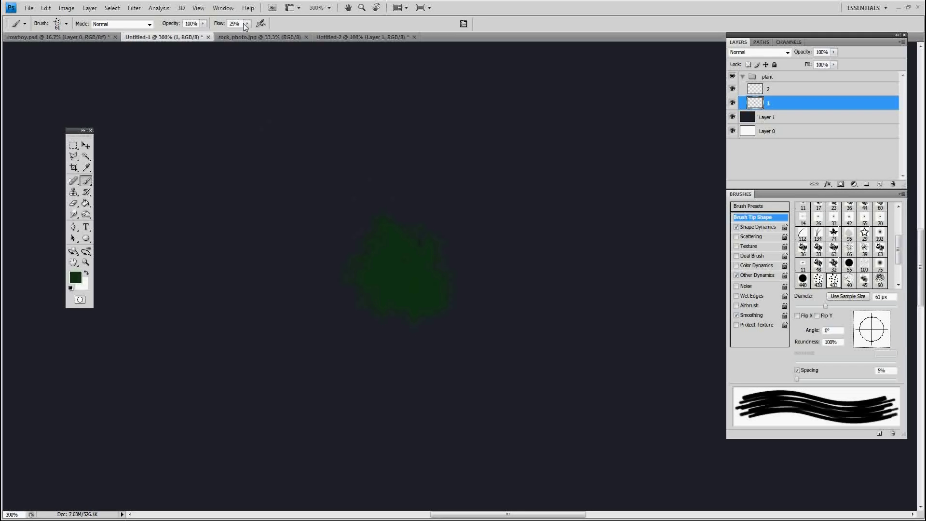
{"action": "left_click_drag", "start_coordinate": [254, 32], "coordinate": [287, 33]}
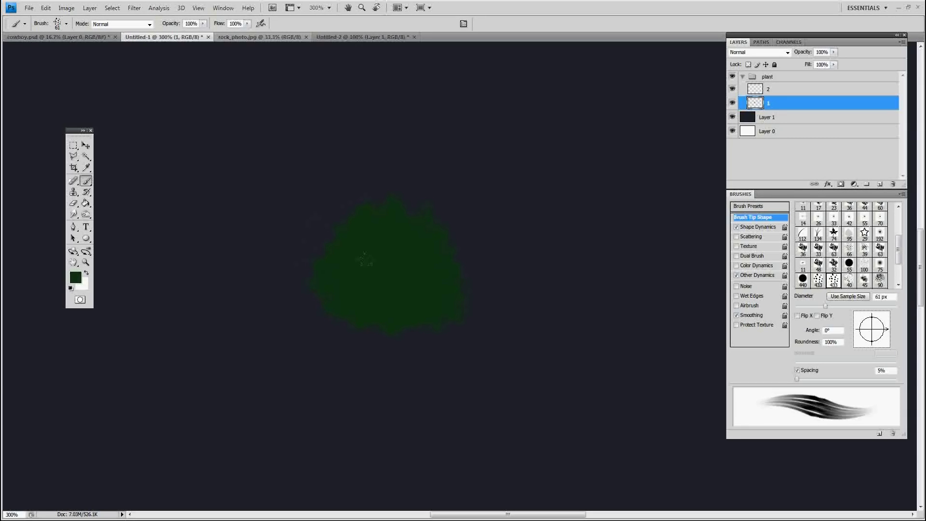
Step: Activate layer 2 and set the foreground colour to yellow-green #89b228
{"action": "left_click", "coordinate": [790, 90]}
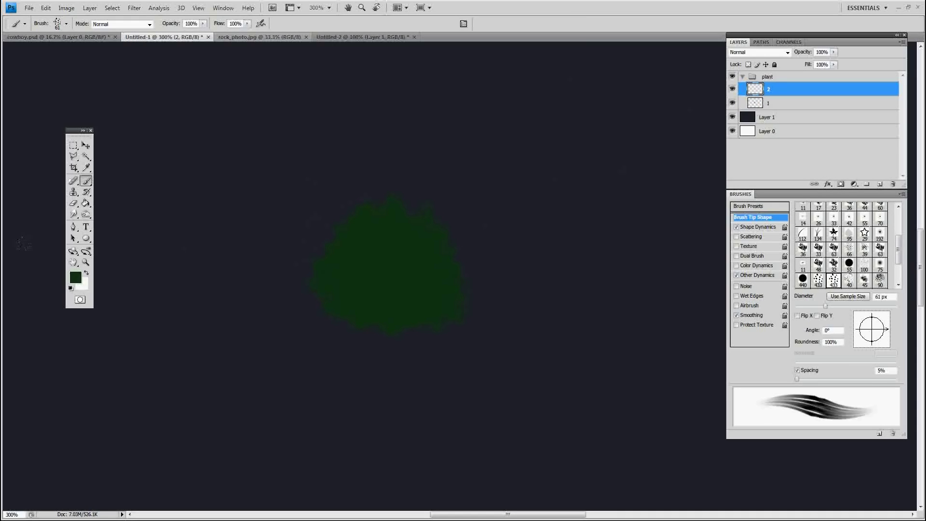
{"action": "left_click", "coordinate": [71, 276]}
{"action": "left_click", "coordinate": [426, 230]}
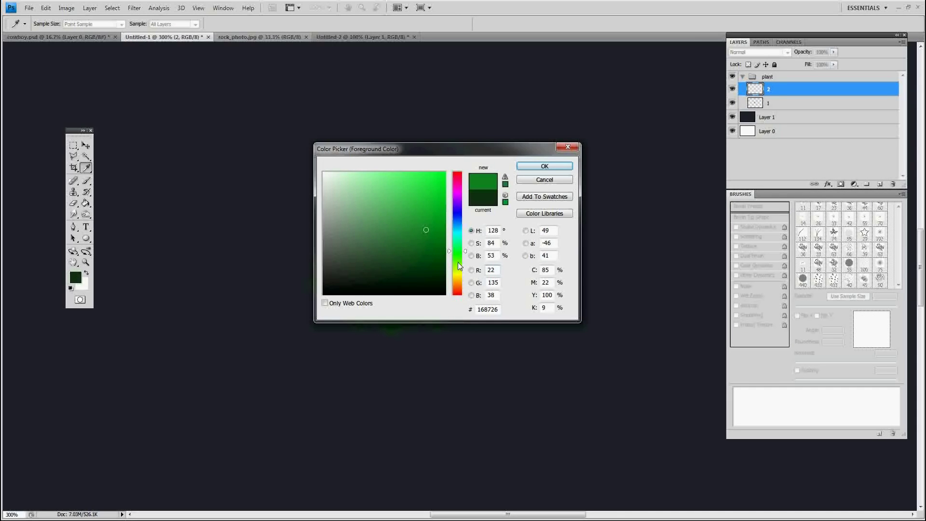
{"action": "left_click", "coordinate": [458, 261]}
{"action": "left_click_drag", "start_coordinate": [459, 265], "coordinate": [459, 268]}
{"action": "left_click", "coordinate": [418, 209]}
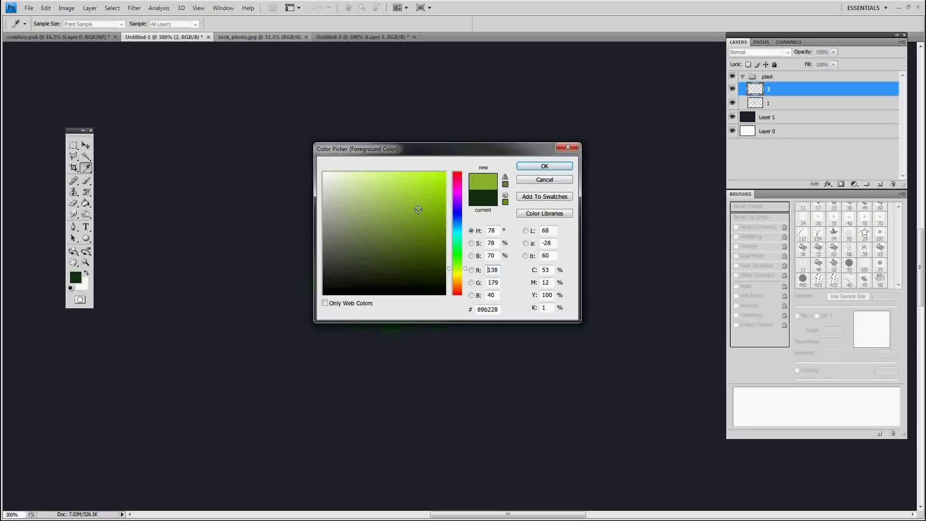
{"action": "left_click", "coordinate": [545, 166]}
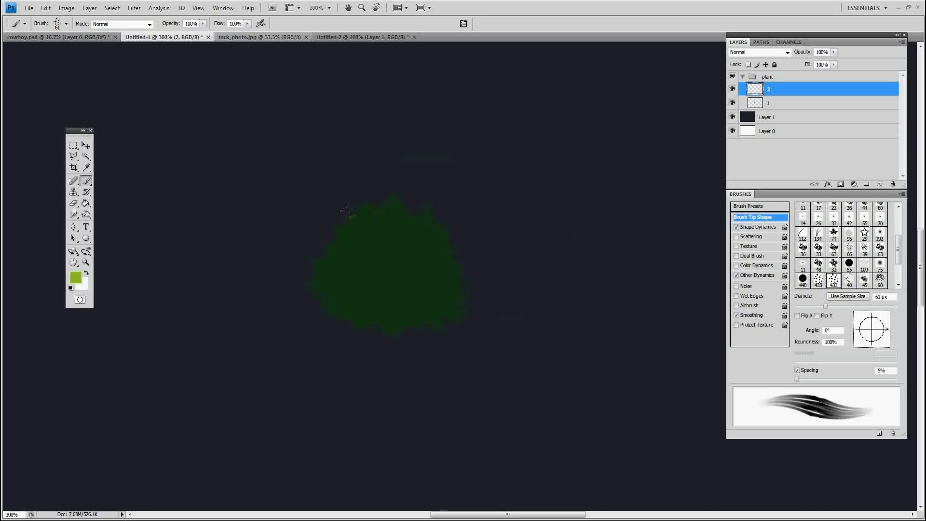
Step: Dab yellow-green leaves over the dark bush on layer 2, leaving its lower edge dark
{"action": "mouse_move", "coordinate": [365, 212]}
{"action": "left_mouse_down"}
{"action": "mouse_move", "coordinate": [371, 251]}
{"action": "mouse_move", "coordinate": [381, 218]}
{"action": "mouse_move", "coordinate": [374, 270]}
{"action": "mouse_move", "coordinate": [369, 228]}
{"action": "mouse_move", "coordinate": [376, 238]}
{"action": "mouse_move", "coordinate": [356, 223]}
{"action": "mouse_move", "coordinate": [412, 267]}
{"action": "mouse_move", "coordinate": [383, 216]}
{"action": "mouse_move", "coordinate": [404, 210]}
{"action": "mouse_move", "coordinate": [361, 244]}
{"action": "mouse_move", "coordinate": [357, 293]}
{"action": "mouse_move", "coordinate": [314, 224]}
{"action": "mouse_move", "coordinate": [390, 232]}
{"action": "mouse_move", "coordinate": [394, 209]}
{"action": "mouse_move", "coordinate": [423, 244]}
{"action": "mouse_move", "coordinate": [348, 212]}
{"action": "mouse_move", "coordinate": [405, 206]}
{"action": "mouse_move", "coordinate": [448, 282]}
{"action": "mouse_move", "coordinate": [331, 233]}
{"action": "mouse_move", "coordinate": [361, 290]}
{"action": "mouse_move", "coordinate": [427, 304]}
{"action": "mouse_move", "coordinate": [344, 297]}
{"action": "mouse_move", "coordinate": [365, 242]}
{"action": "left_mouse_up"}
{"action": "key", "text": "ctrl+minus"}
{"action": "key", "text": "ctrl+minus"}
{"action": "key", "text": "ctrl+minus"}
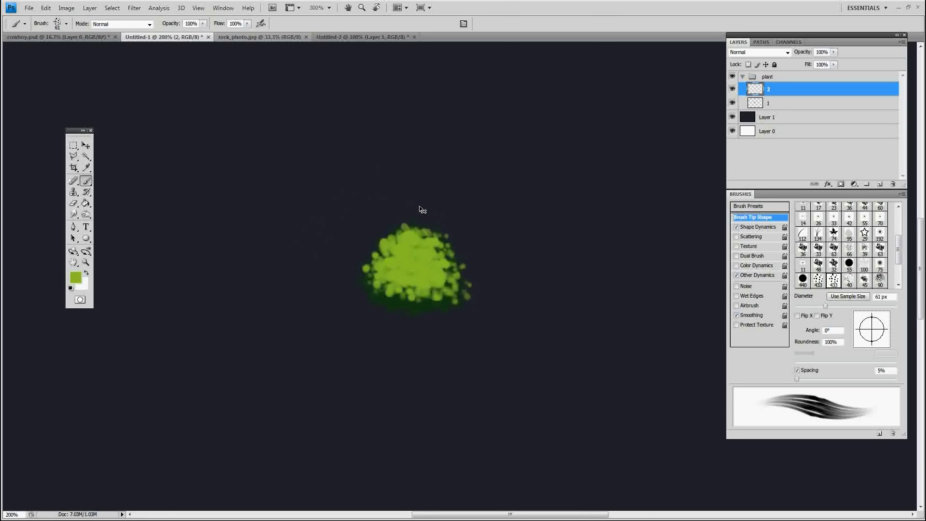
{"action": "key", "text": "ctrl+plus"}
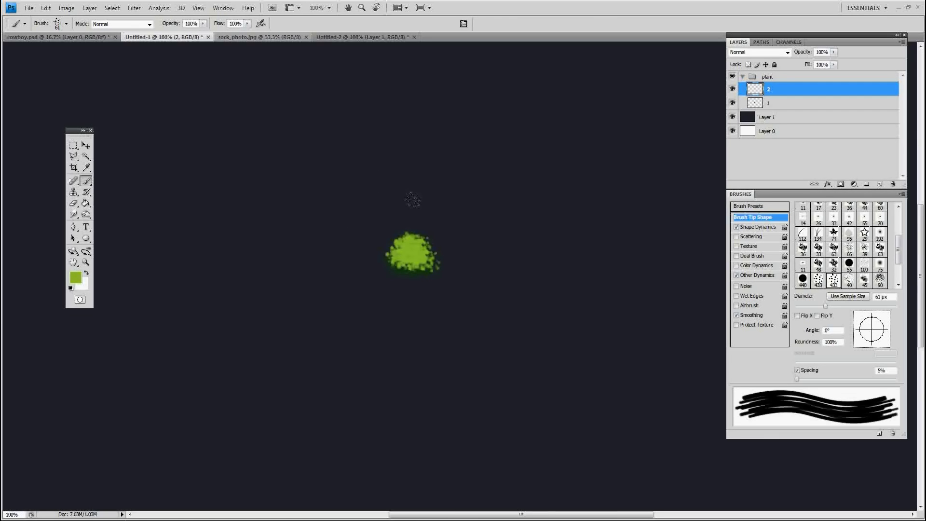
{"action": "key", "text": "ctrl+plus"}
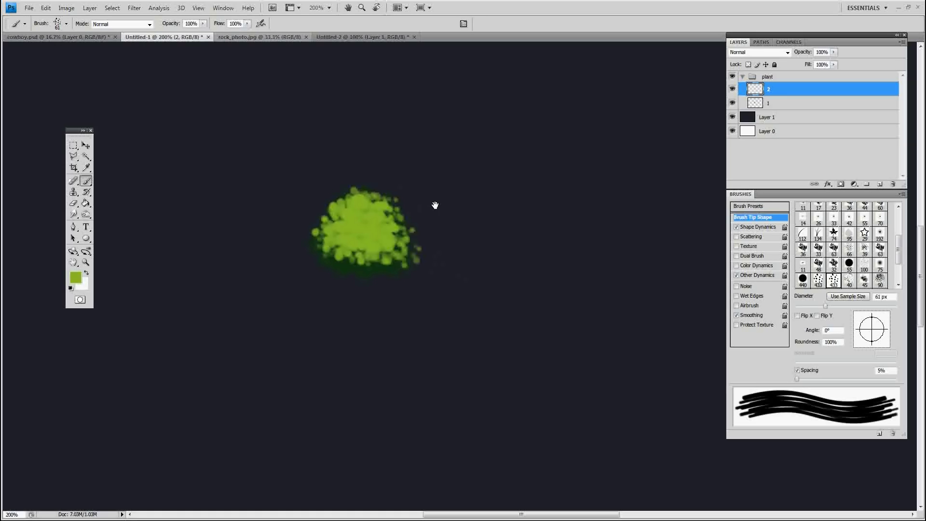
Step: Sample the bush's dark green and paint a larger bush shape beside the small one on layer 1
{"action": "left_click", "coordinate": [789, 107]}
{"action": "left_click", "coordinate": [374, 261], "text": "alt"}
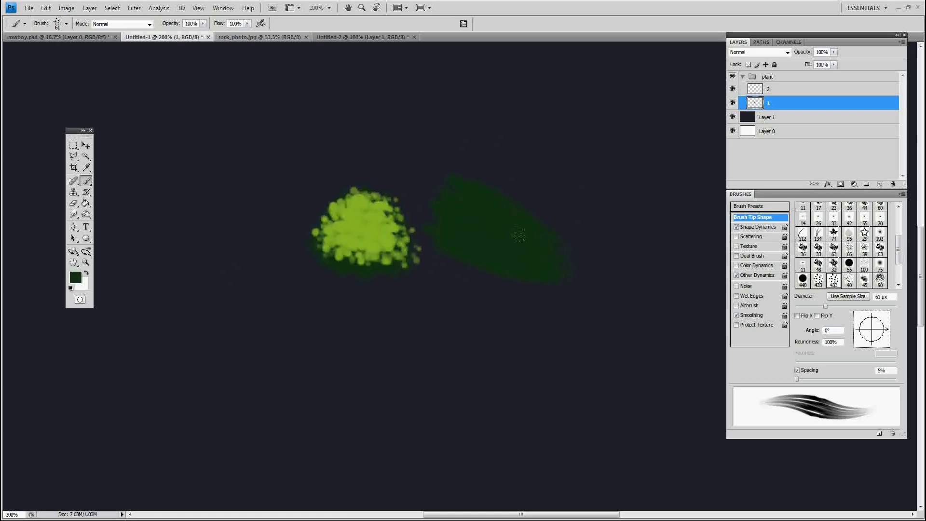
{"action": "left_click_drag", "start_coordinate": [456, 143], "coordinate": [465, 205]}
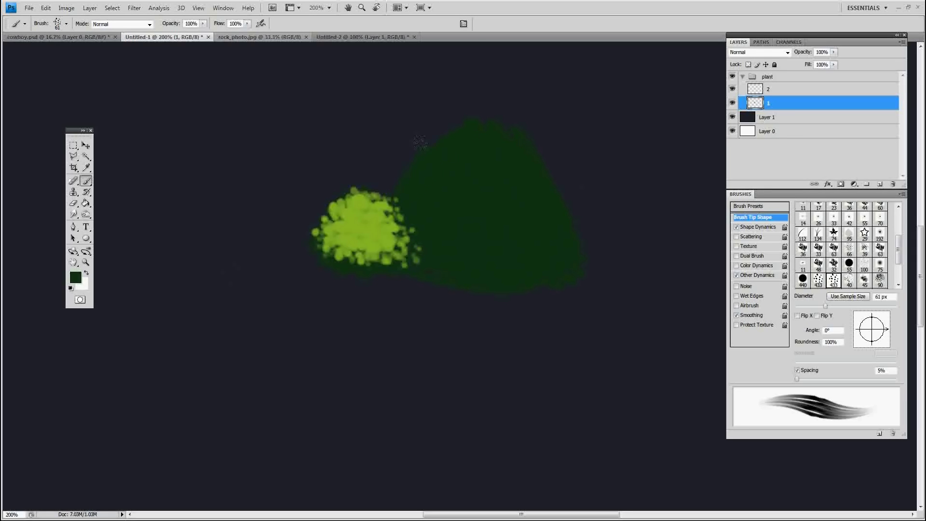
{"action": "mouse_move", "coordinate": [388, 201]}
{"action": "left_mouse_down"}
{"action": "mouse_move", "coordinate": [452, 240]}
{"action": "mouse_move", "coordinate": [437, 120]}
{"action": "mouse_move", "coordinate": [386, 165]}
{"action": "mouse_move", "coordinate": [406, 121]}
{"action": "mouse_move", "coordinate": [459, 103]}
{"action": "left_mouse_up"}
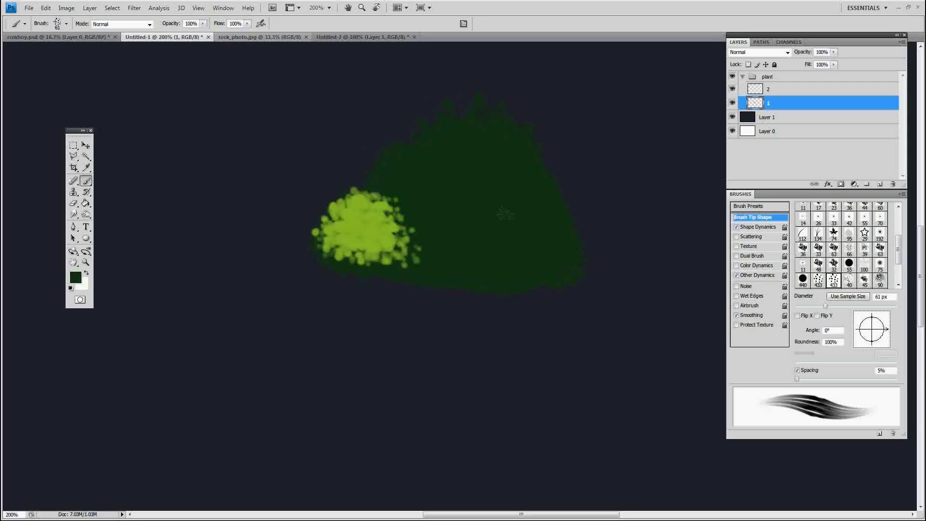
{"action": "mouse_move", "coordinate": [521, 231]}
{"action": "left_mouse_down"}
{"action": "mouse_move", "coordinate": [536, 209]}
{"action": "mouse_move", "coordinate": [557, 225]}
{"action": "mouse_move", "coordinate": [537, 197]}
{"action": "mouse_move", "coordinate": [530, 158]}
{"action": "left_mouse_up"}
Step: Return to layer 2 and sample the leaf green #88b127 from the small bush as foreground colour
{"action": "key", "text": "alt+bracketright"}
{"action": "left_click", "coordinate": [80, 275]}
{"action": "left_click_drag", "start_coordinate": [440, 149], "coordinate": [455, 299]}
{"action": "left_click", "coordinate": [367, 212]}
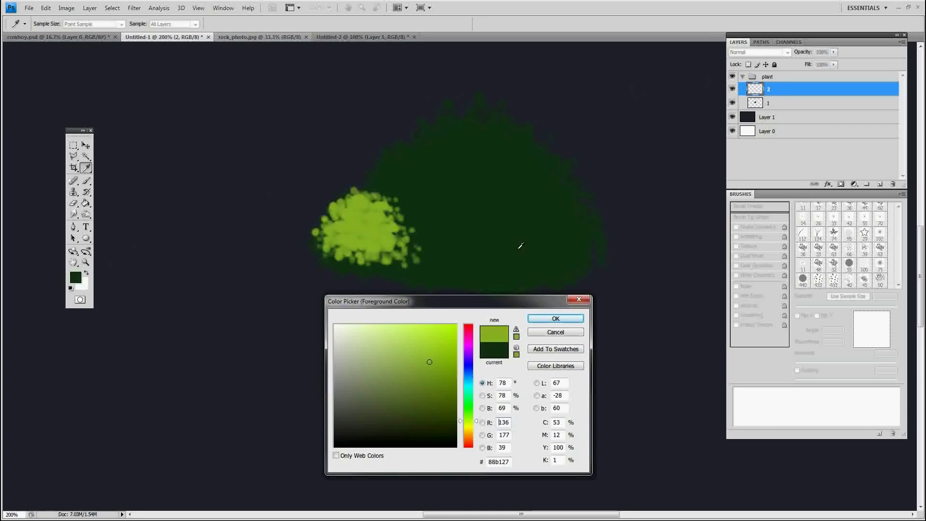
{"action": "left_click", "coordinate": [554, 319]}
Step: Enlarge the dot brush to 108 px and dab light green leaves over the larger bush on layer 2
{"action": "mouse_move", "coordinate": [435, 214]}
{"action": "left_mouse_down"}
{"action": "mouse_move", "coordinate": [409, 182]}
{"action": "mouse_move", "coordinate": [429, 212]}
{"action": "left_mouse_up"}
{"action": "right_click", "coordinate": [469, 186]}
{"action": "left_click_drag", "start_coordinate": [504, 205], "coordinate": [527, 205]}
{"action": "left_click_drag", "start_coordinate": [408, 174], "coordinate": [422, 195]}
{"action": "mouse_move", "coordinate": [467, 232]}
{"action": "left_mouse_down"}
{"action": "mouse_move", "coordinate": [443, 149]}
{"action": "mouse_move", "coordinate": [463, 125]}
{"action": "mouse_move", "coordinate": [509, 197]}
{"action": "mouse_move", "coordinate": [465, 251]}
{"action": "left_mouse_up"}
{"action": "mouse_move", "coordinate": [418, 147]}
{"action": "left_mouse_down"}
{"action": "mouse_move", "coordinate": [439, 146]}
{"action": "mouse_move", "coordinate": [473, 162]}
{"action": "mouse_move", "coordinate": [470, 135]}
{"action": "mouse_move", "coordinate": [460, 166]}
{"action": "mouse_move", "coordinate": [486, 182]}
{"action": "mouse_move", "coordinate": [473, 162]}
{"action": "mouse_move", "coordinate": [488, 129]}
{"action": "left_mouse_up"}
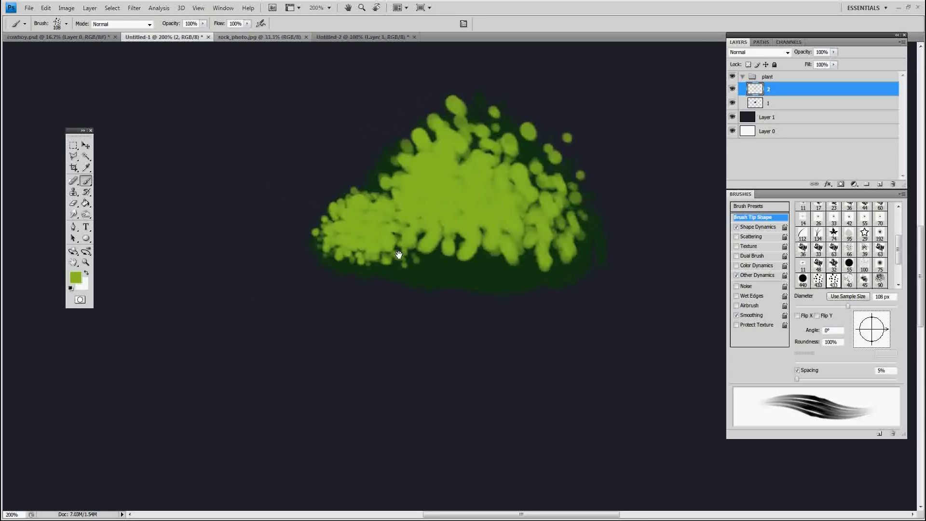
{"action": "left_click_drag", "start_coordinate": [537, 216], "coordinate": [448, 197]}
{"action": "left_click_drag", "start_coordinate": [465, 242], "coordinate": [472, 333]}
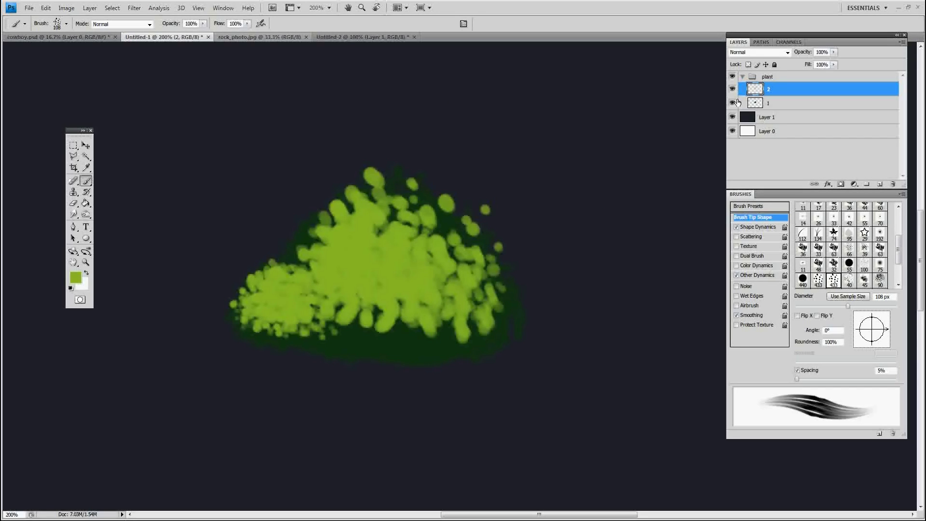
Step: Hide layers 1 and 2 of the plant group
{"action": "left_click", "coordinate": [732, 103]}
{"action": "left_click", "coordinate": [732, 89]}
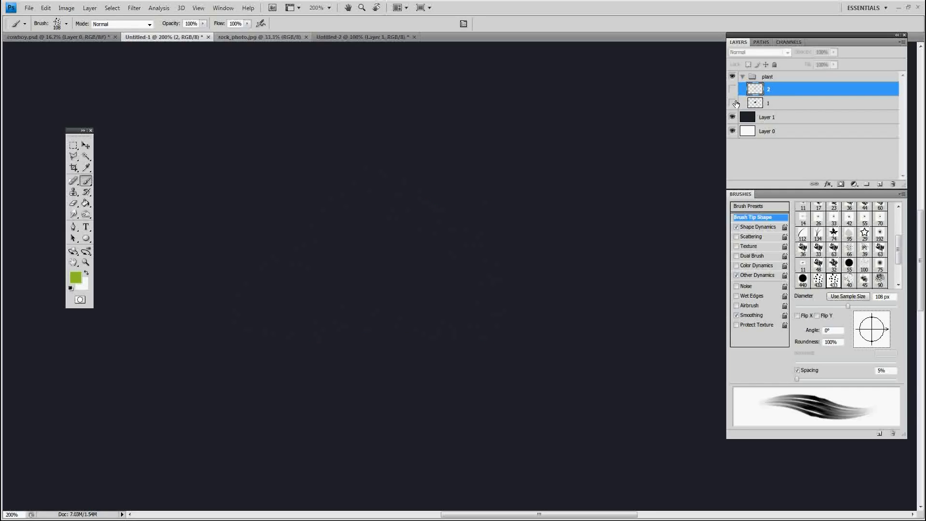
{"action": "left_click", "coordinate": [785, 101]}
{"action": "left_click", "coordinate": [783, 93]}
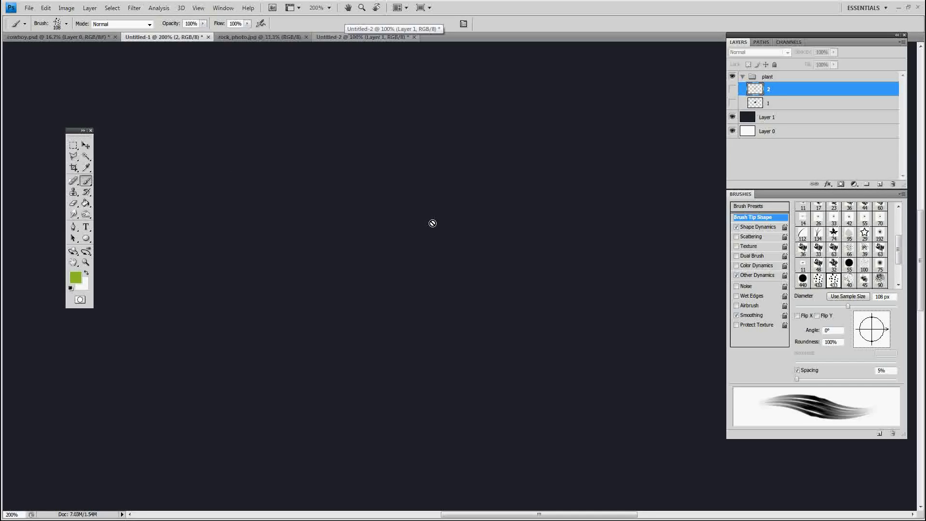
Step: Create a new white RGB document of 433 × 420 pixels at 326 pixels/inch
{"action": "key", "text": "ctrl+n"}
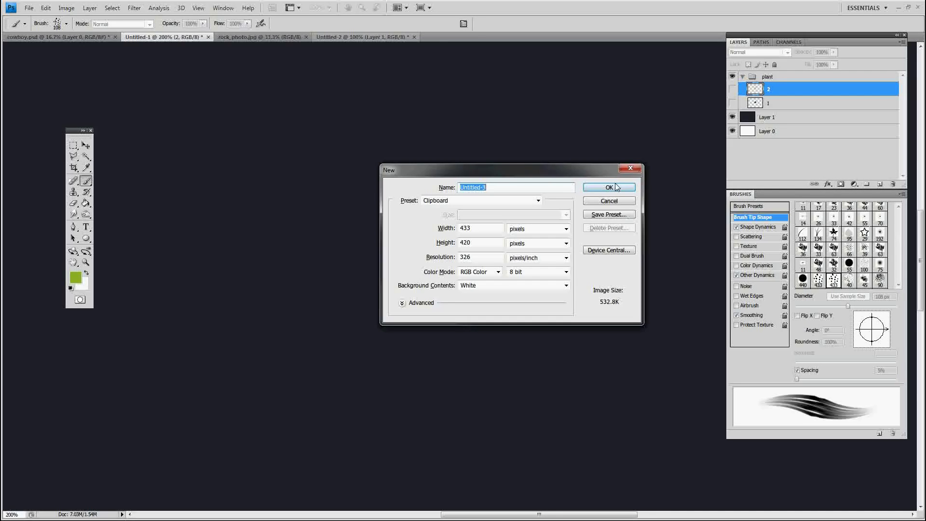
{"action": "key", "text": "Return"}
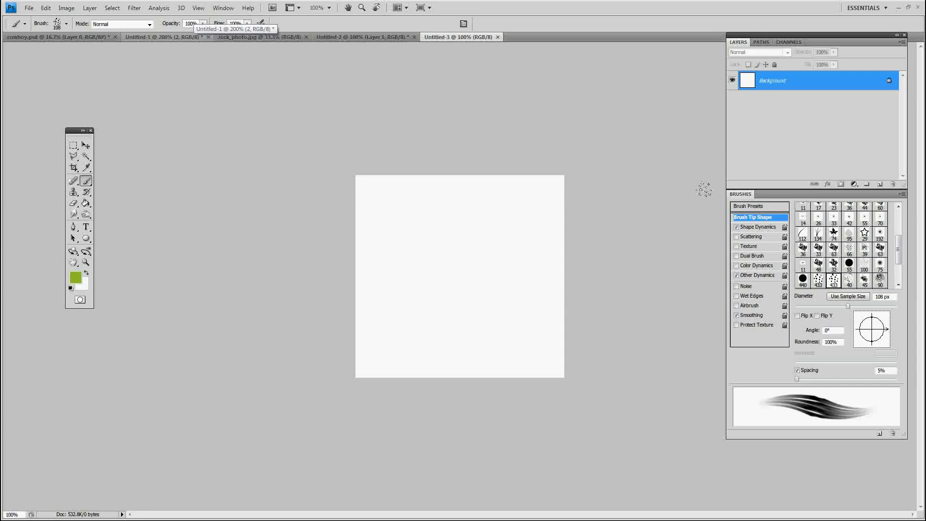
Step: Set the foreground colour to black and add an empty layer above the Background
{"action": "left_click", "coordinate": [76, 278]}
{"action": "left_click", "coordinate": [339, 448]}
{"action": "left_click", "coordinate": [554, 320]}
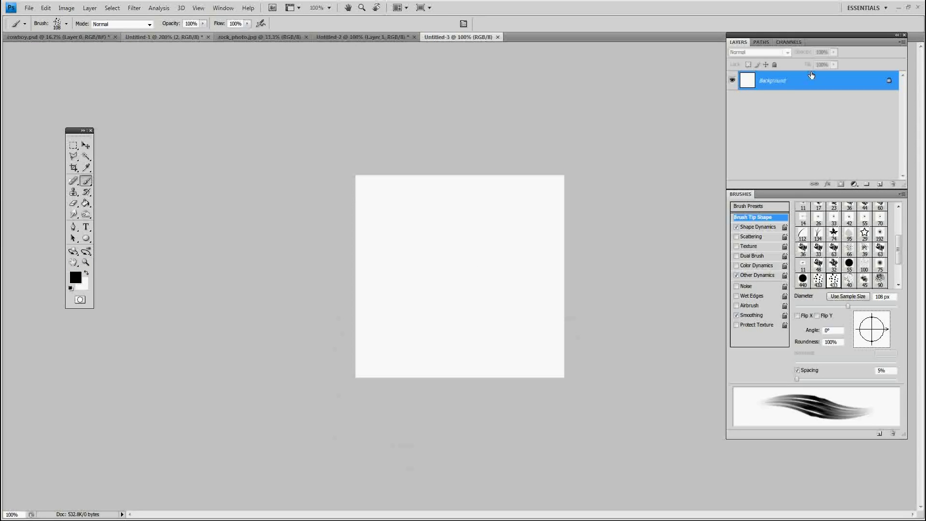
{"action": "left_click", "coordinate": [880, 184]}
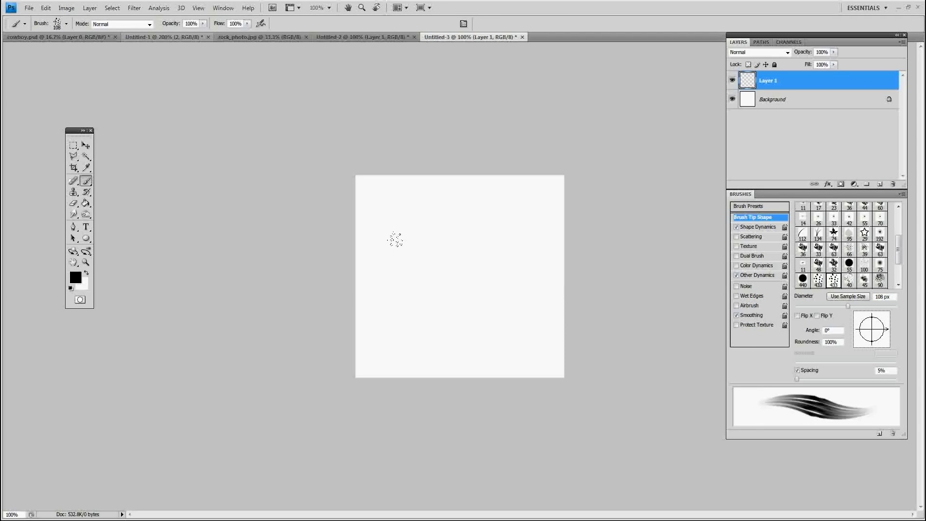
Step: Choose the 440 px hard round brush and reduce its diameter to 60 px
{"action": "right_click", "coordinate": [403, 243]}
{"action": "left_click", "coordinate": [564, 377]}
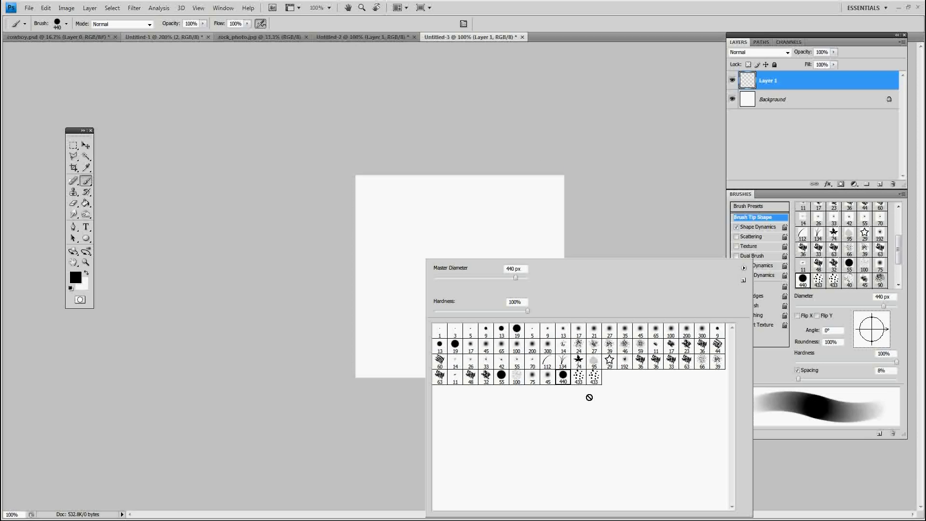
{"action": "left_click_drag", "start_coordinate": [482, 282], "coordinate": [452, 278]}
{"action": "left_click", "coordinate": [457, 277]}
Step: Paint a black rectangular ring with rounded corners on Layer 1, leaving an open centre
{"action": "left_click_drag", "start_coordinate": [422, 218], "coordinate": [419, 263]}
{"action": "left_click_drag", "start_coordinate": [422, 220], "coordinate": [490, 220]}
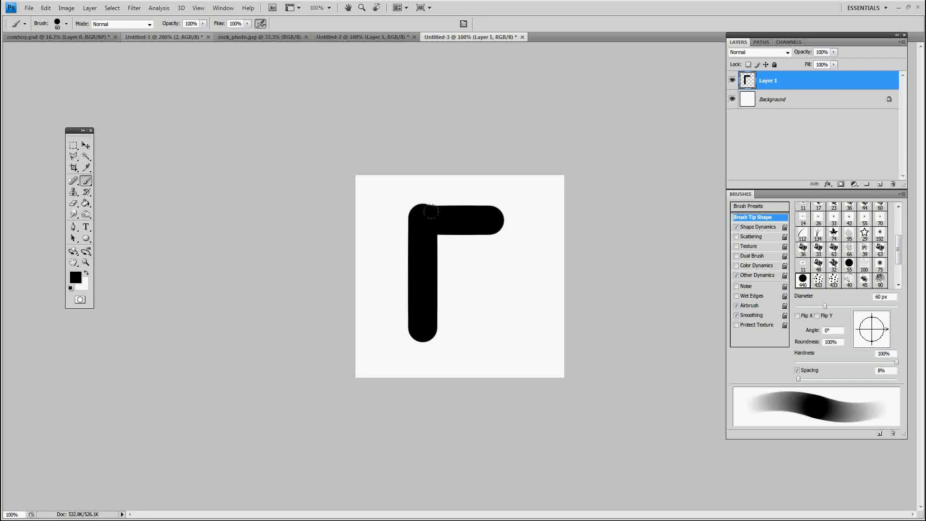
{"action": "mouse_move", "coordinate": [419, 211]}
{"action": "left_mouse_down"}
{"action": "mouse_move", "coordinate": [481, 214]}
{"action": "mouse_move", "coordinate": [476, 315]}
{"action": "mouse_move", "coordinate": [478, 219]}
{"action": "mouse_move", "coordinate": [484, 325]}
{"action": "mouse_move", "coordinate": [412, 322]}
{"action": "mouse_move", "coordinate": [481, 327]}
{"action": "left_mouse_up"}
{"action": "key", "text": "ctrl+z"}
{"action": "left_click", "coordinate": [416, 213], "text": "shift"}
{"action": "left_click_drag", "start_coordinate": [415, 212], "coordinate": [475, 218]}
{"action": "key", "text": "ctrl+z"}
{"action": "left_click_drag", "start_coordinate": [419, 209], "coordinate": [477, 214]}
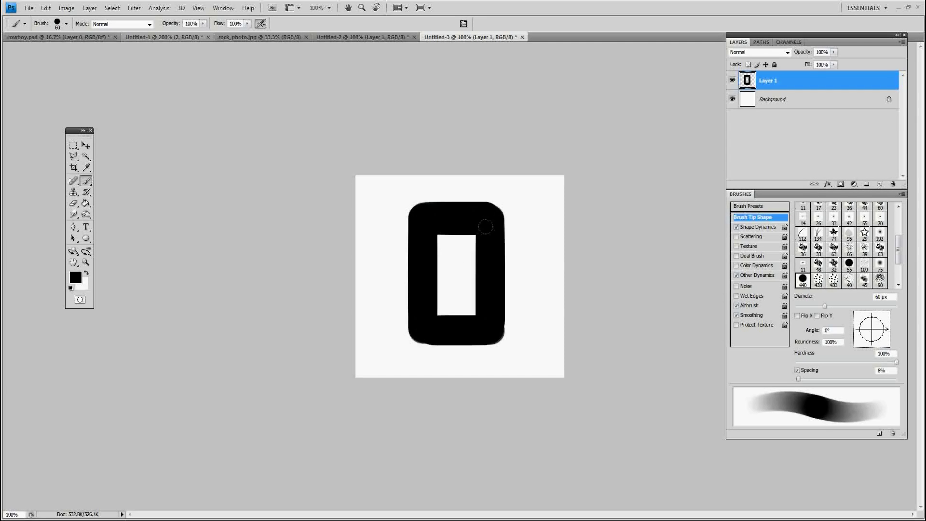
Step: Move the ring higher on the canvas and paint a vertical stem from its opening down past its lower edge
{"action": "key", "text": "v"}
{"action": "mouse_move", "coordinate": [493, 288]}
{"action": "left_mouse_down"}
{"action": "mouse_move", "coordinate": [490, 276]}
{"action": "mouse_move", "coordinate": [451, 299]}
{"action": "mouse_move", "coordinate": [446, 344]}
{"action": "left_mouse_up"}
{"action": "key", "text": "b"}
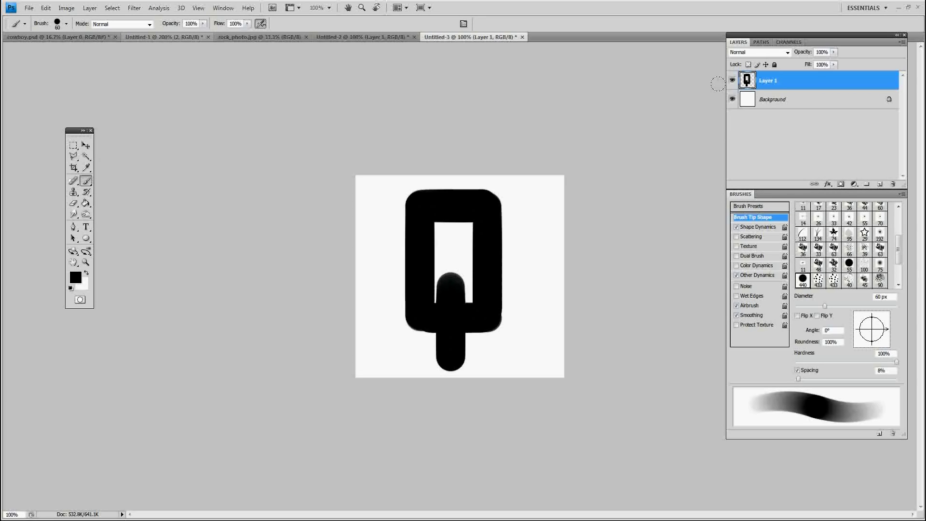
{"action": "key", "text": "ctrl+z"}
{"action": "mouse_move", "coordinate": [454, 288]}
{"action": "left_mouse_down"}
{"action": "mouse_move", "coordinate": [447, 355]}
{"action": "mouse_move", "coordinate": [448, 326]}
{"action": "left_mouse_up"}
{"action": "left_click_drag", "start_coordinate": [488, 296], "coordinate": [489, 291], "text": "ctrl"}
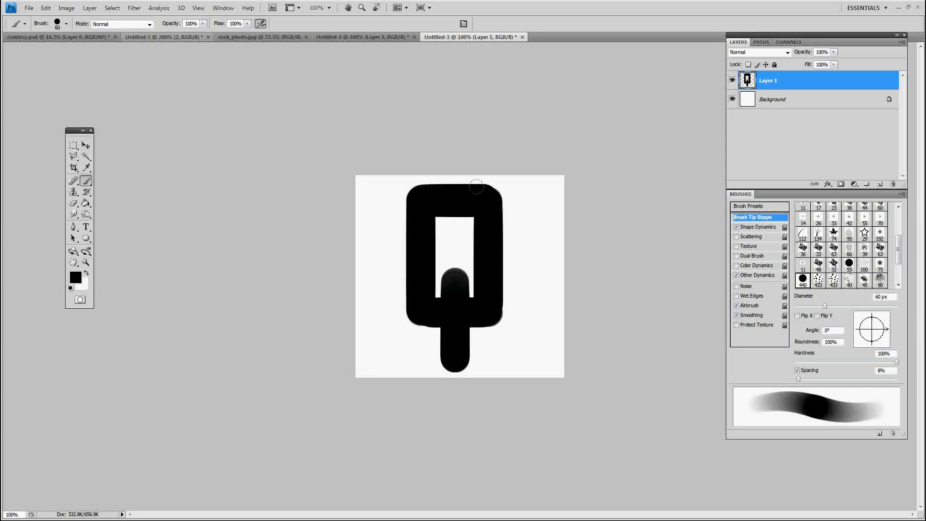
Step: Copy the chain-link shape into a new white 203 × 392 pixel RGB document at 326 pixels/inch
{"action": "key", "text": "v"}
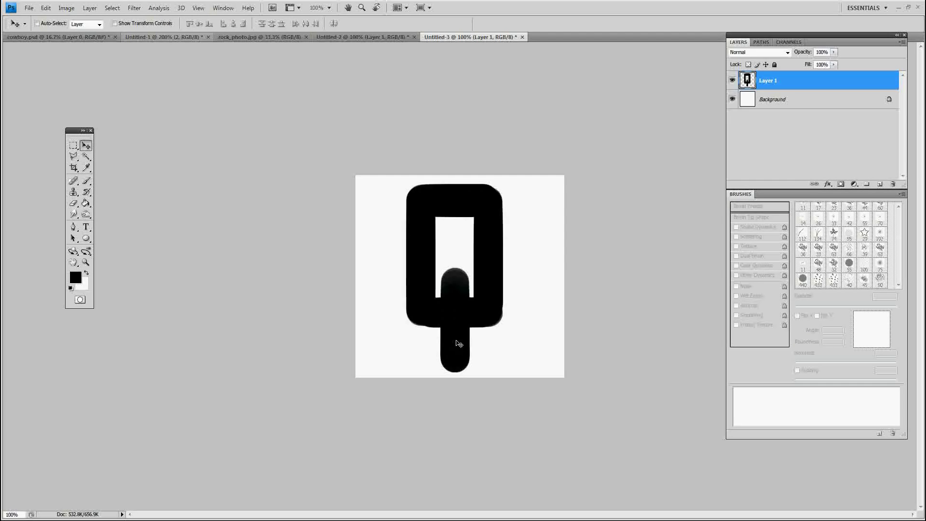
{"action": "left_click", "coordinate": [802, 107]}
{"action": "left_click", "coordinate": [802, 88]}
{"action": "key", "text": "ctrl+a"}
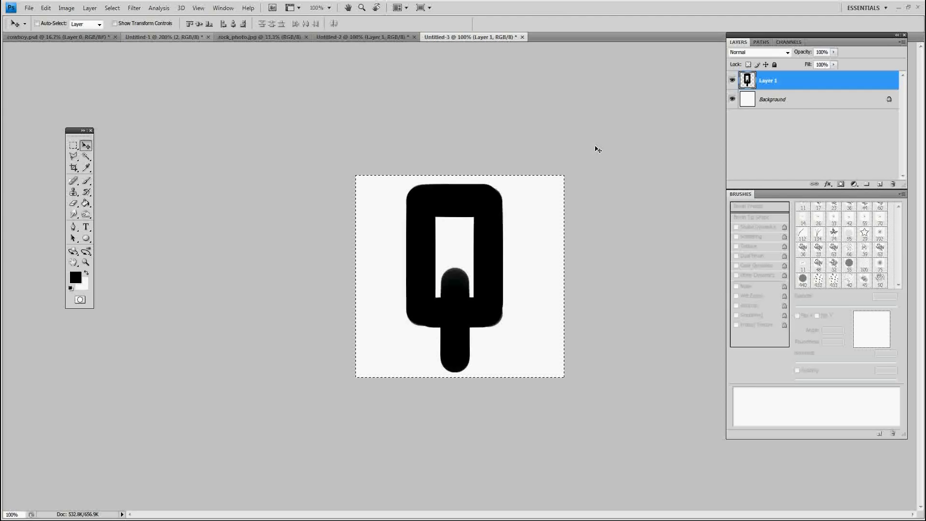
{"action": "key", "text": "ctrl+n"}
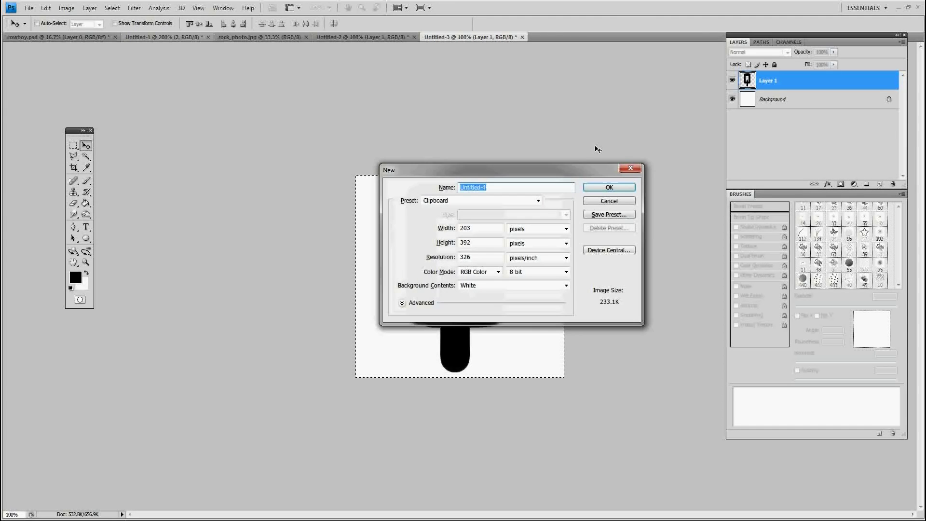
{"action": "key", "text": "Return"}
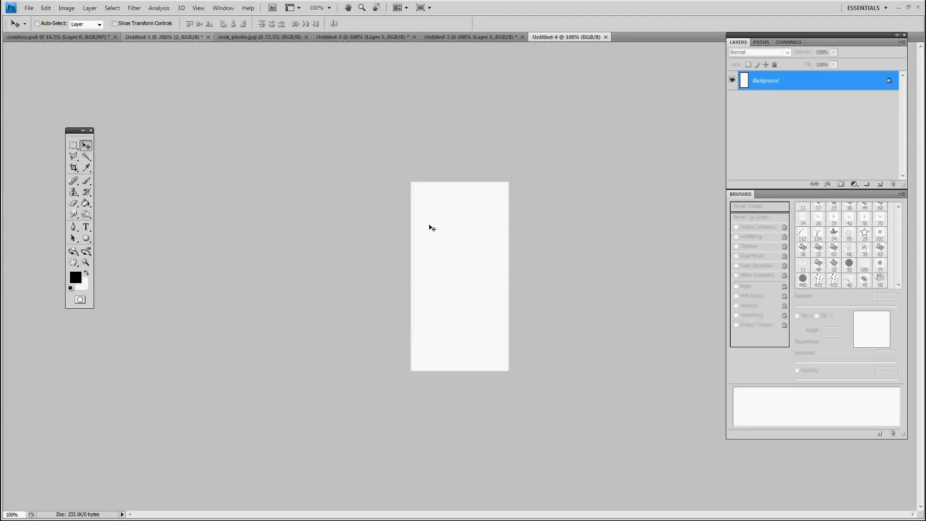
{"action": "key", "text": "ctrl+v"}
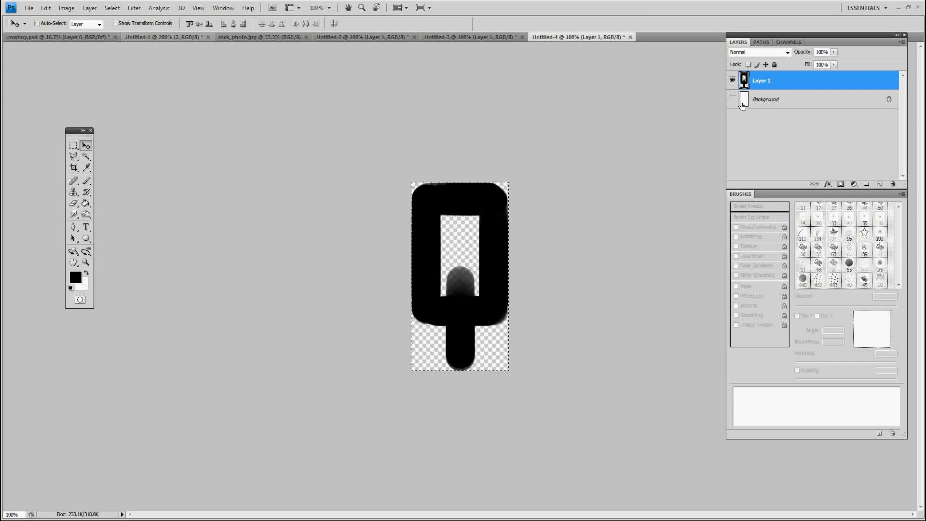
Step: Select the whole canvas and define the chain link as a brush preset named Sampled Brush 2
{"action": "key", "text": "ctrl+a"}
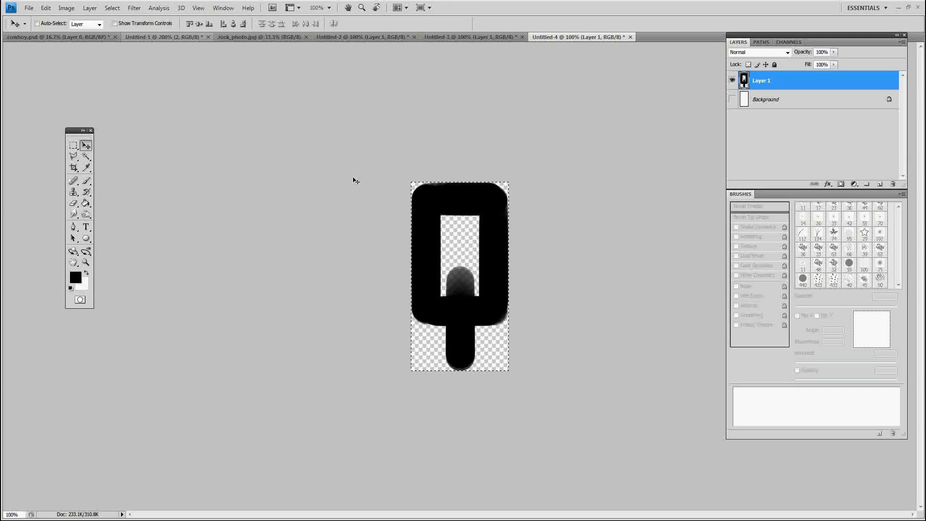
{"action": "left_click", "coordinate": [46, 8]}
{"action": "left_click", "coordinate": [114, 218]}
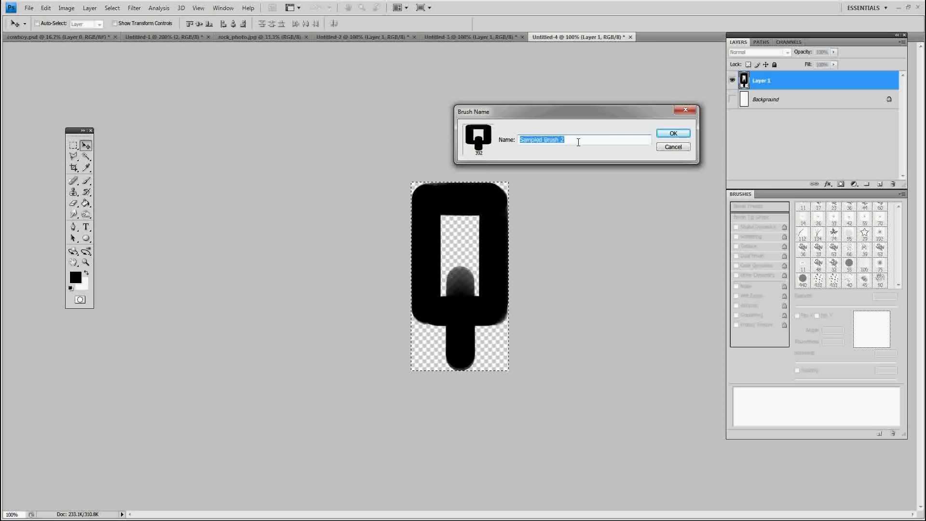
{"action": "left_click", "coordinate": [673, 133]}
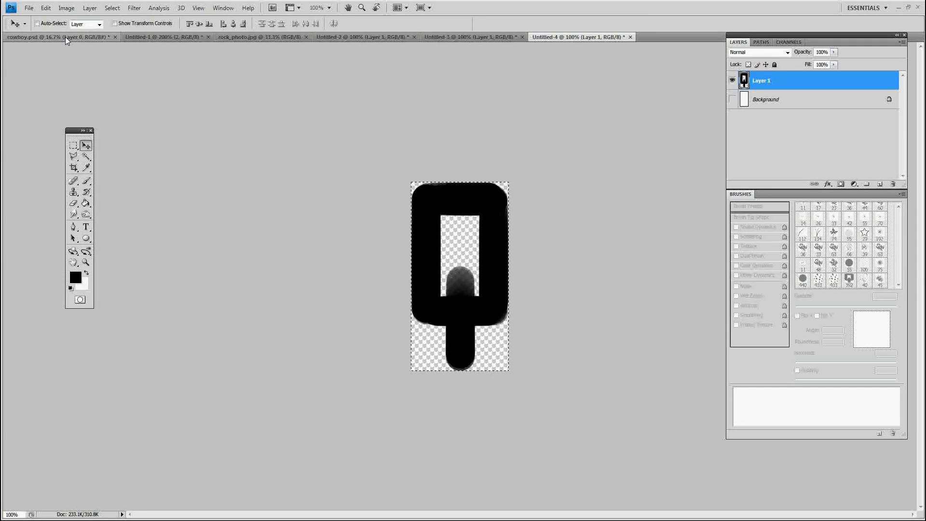
Step: Switch to the Untitled-1 document and hide its dark Layer 1
{"action": "left_click", "coordinate": [162, 36]}
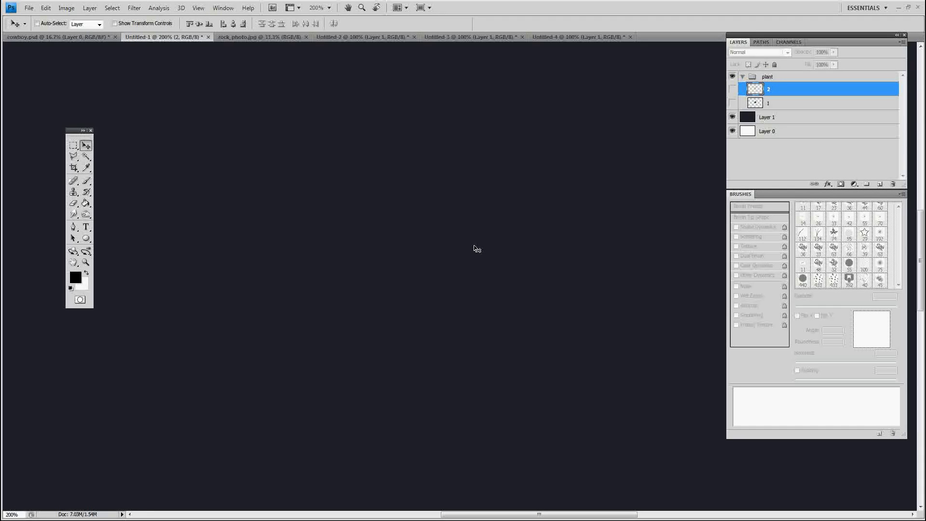
{"action": "left_click", "coordinate": [783, 121]}
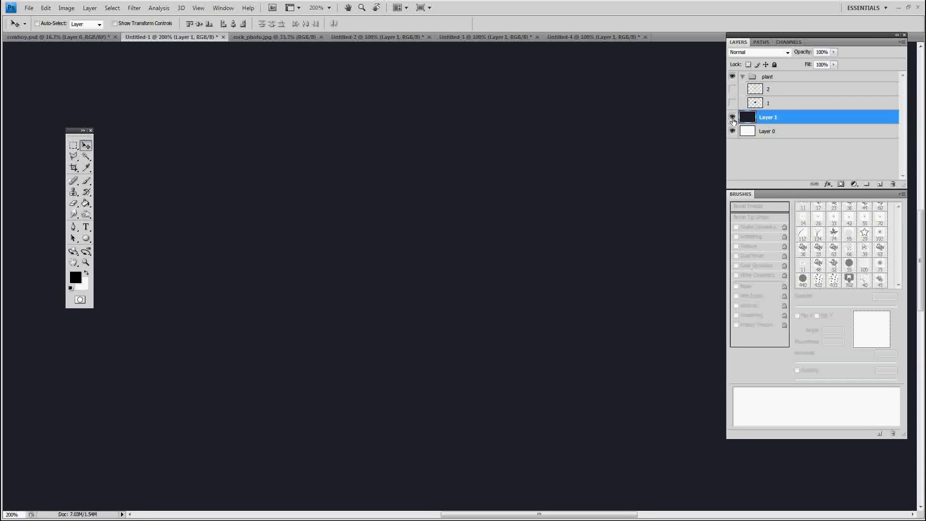
{"action": "left_click", "coordinate": [732, 117]}
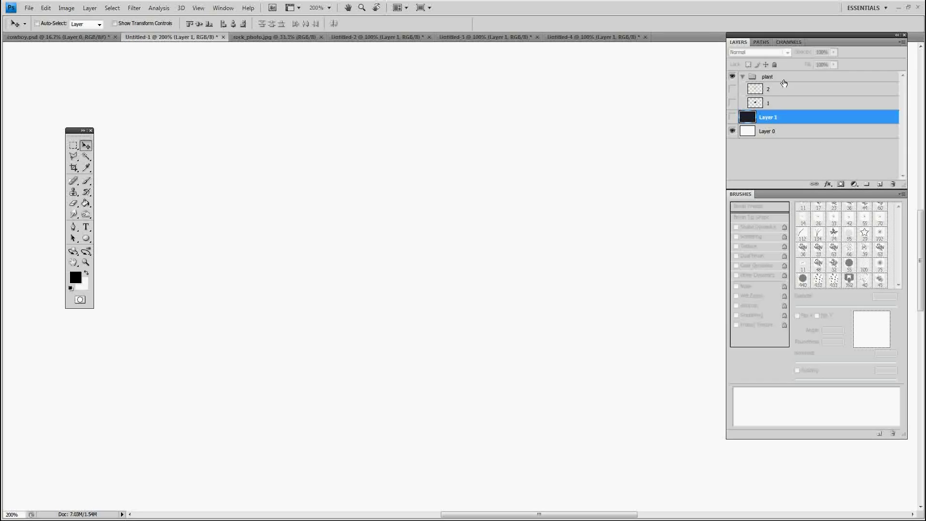
Step: Collapse the plant group and add an empty layer above it
{"action": "left_click", "coordinate": [782, 90]}
{"action": "left_click", "coordinate": [775, 76]}
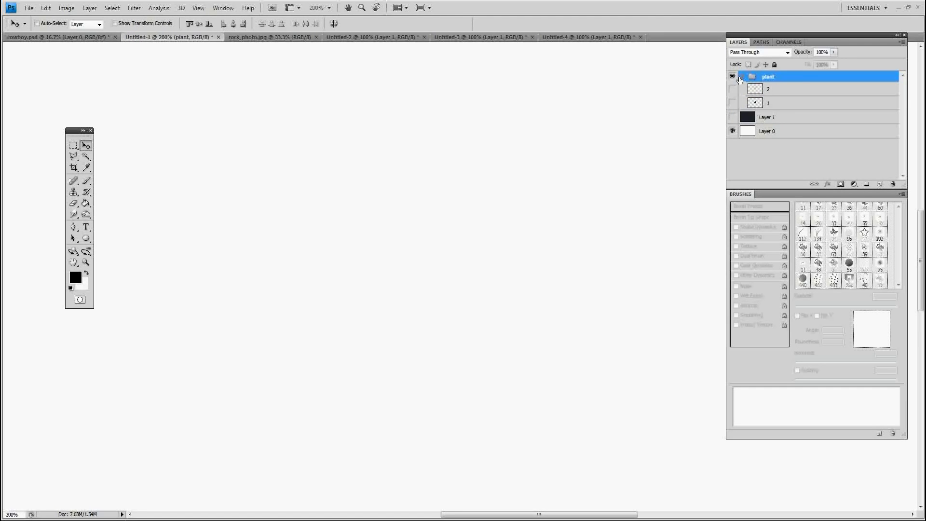
{"action": "left_click", "coordinate": [743, 77]}
{"action": "left_click", "coordinate": [880, 184]}
Step: Choose the sampled chain-link brush for the Brush tool and reduce its diameter to 149 px
{"action": "key", "text": "b"}
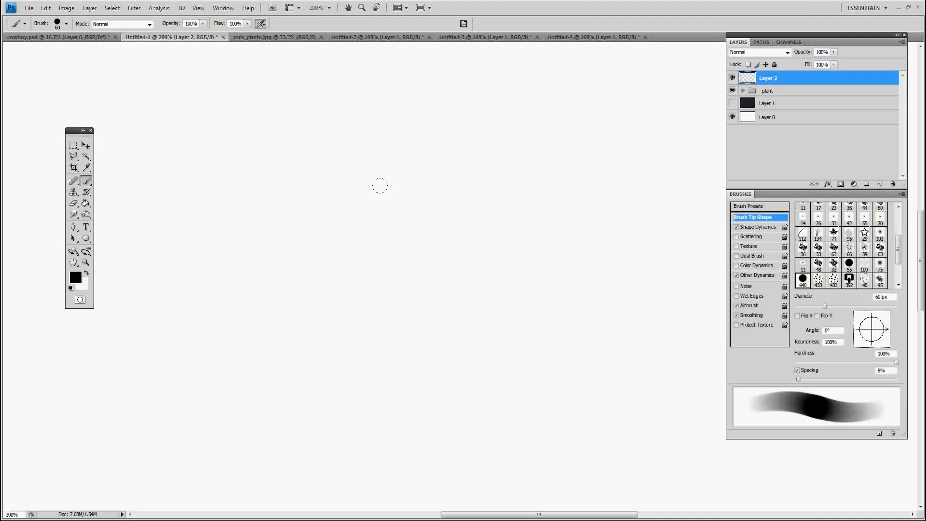
{"action": "right_click", "coordinate": [363, 186]}
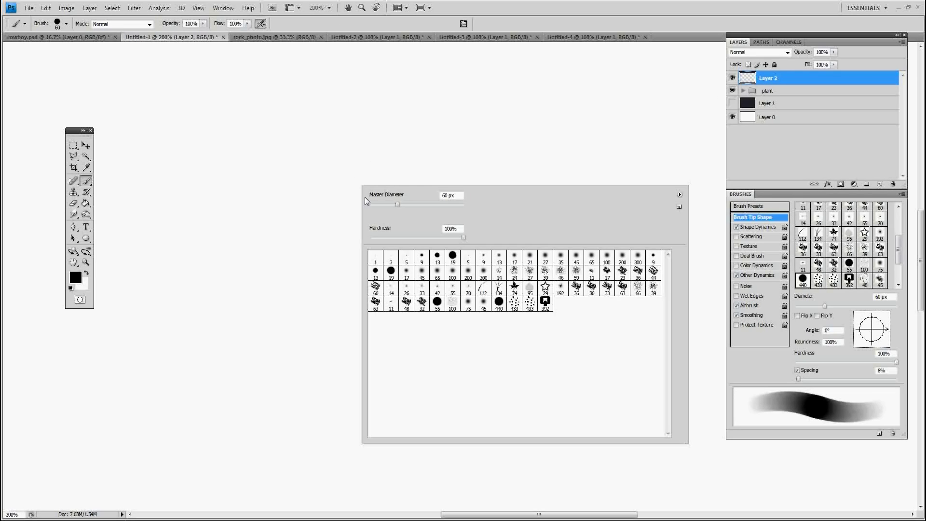
{"action": "left_click", "coordinate": [545, 303]}
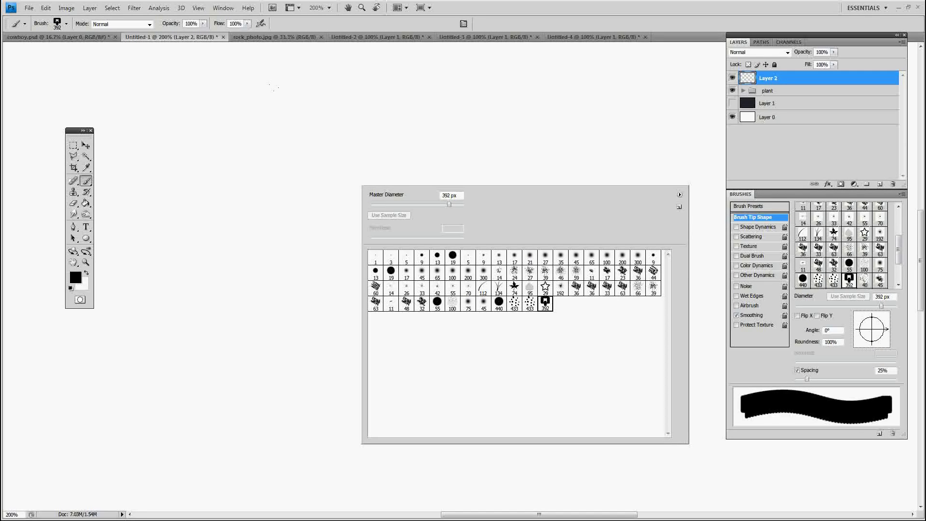
{"action": "left_click", "coordinate": [420, 172]}
{"action": "key", "text": "ctrl+minus"}
{"action": "key", "text": "ctrl+minus"}
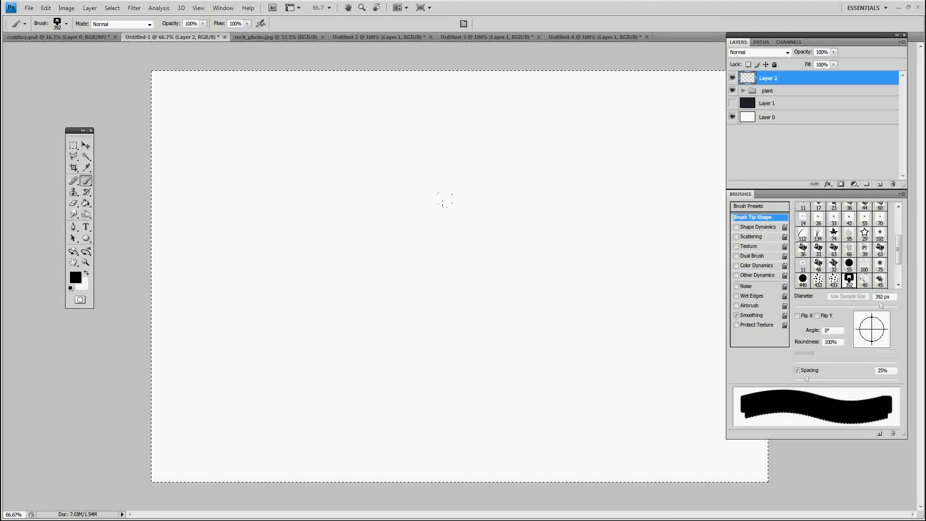
{"action": "right_click", "coordinate": [464, 249]}
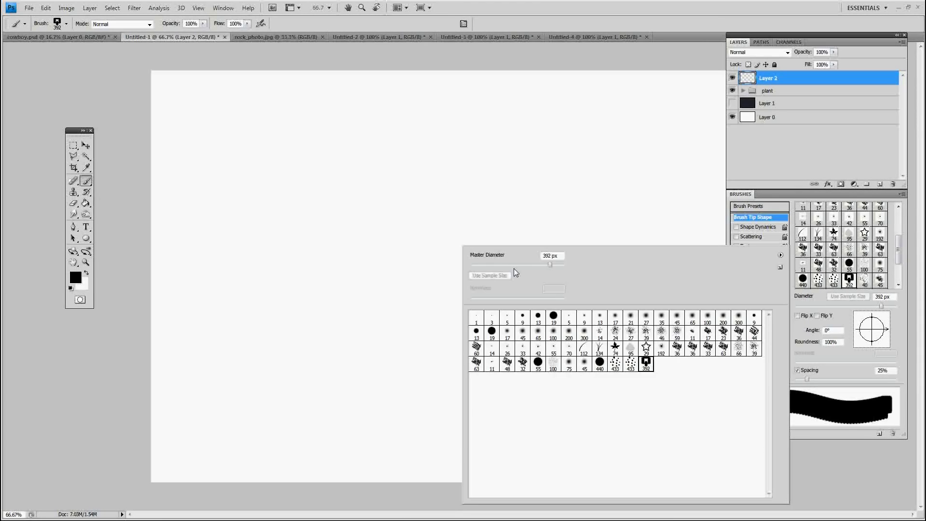
{"action": "left_click", "coordinate": [513, 265]}
{"action": "left_click", "coordinate": [529, 264]}
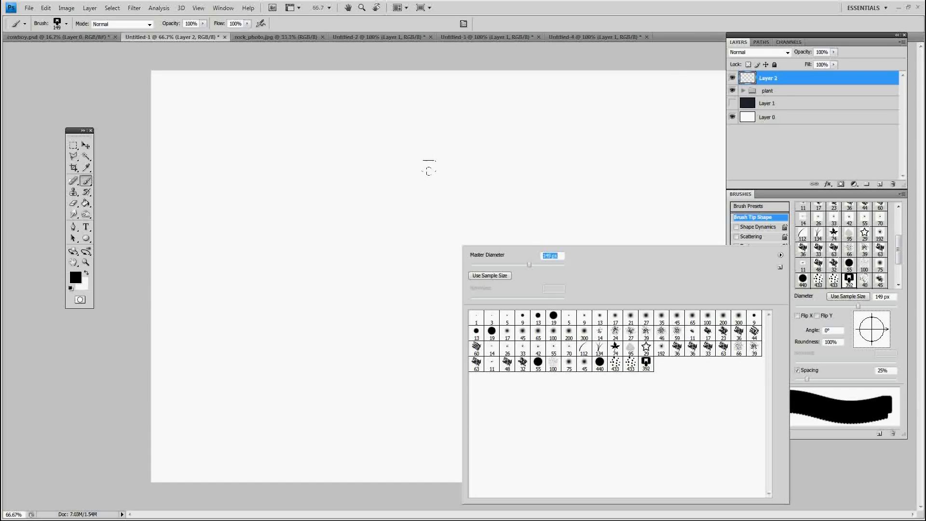
Step: Test the chain-link brush with curved strokes and several single stamps on Layer 2, and clear the layer
{"action": "left_click", "coordinate": [484, 170]}
{"action": "mouse_move", "coordinate": [513, 245]}
{"action": "left_mouse_down"}
{"action": "mouse_move", "coordinate": [270, 260]}
{"action": "mouse_move", "coordinate": [496, 337]}
{"action": "mouse_move", "coordinate": [537, 337]}
{"action": "left_mouse_up"}
{"action": "left_click", "coordinate": [570, 313]}
{"action": "left_click", "coordinate": [582, 233]}
{"action": "left_click", "coordinate": [591, 196]}
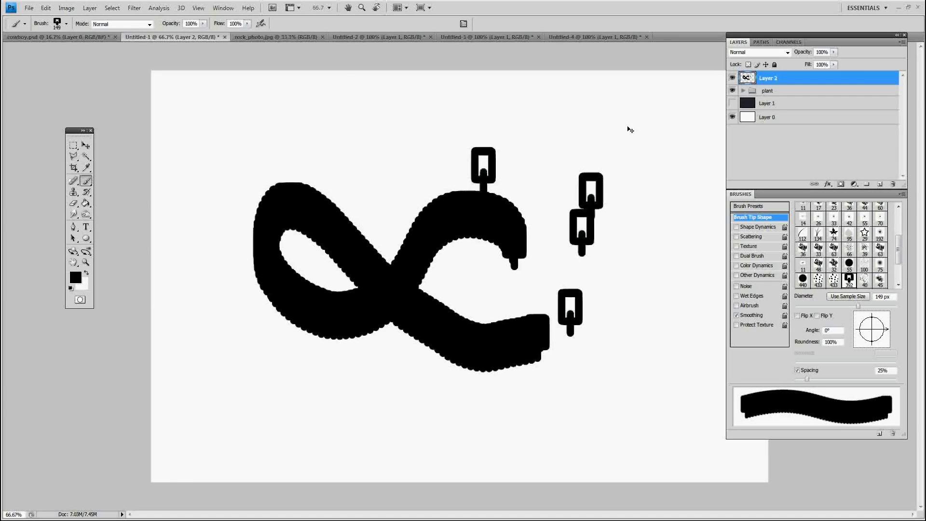
{"action": "key", "text": "ctrl+a"}
{"action": "key", "text": "Delete"}
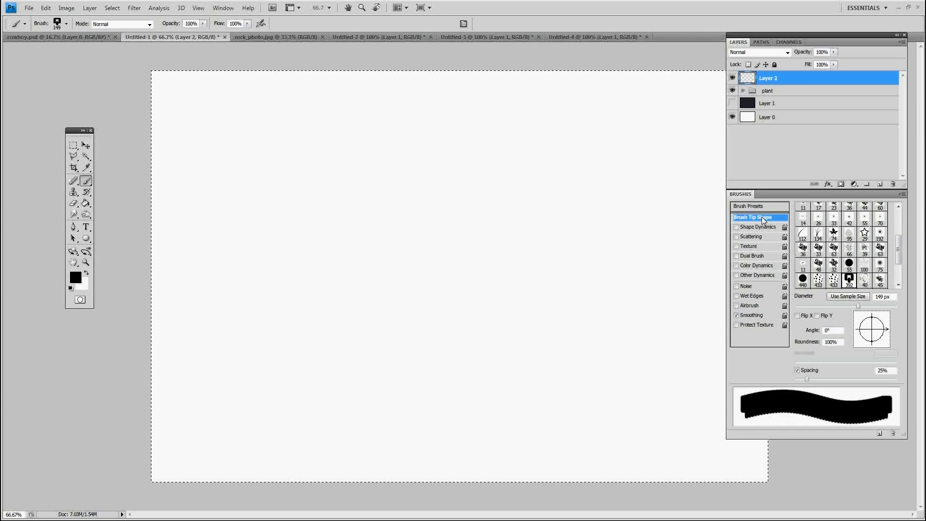
Step: Enable Shape Dynamics for the chain-link brush and set its minimum diameter to 15%
{"action": "left_click", "coordinate": [736, 227]}
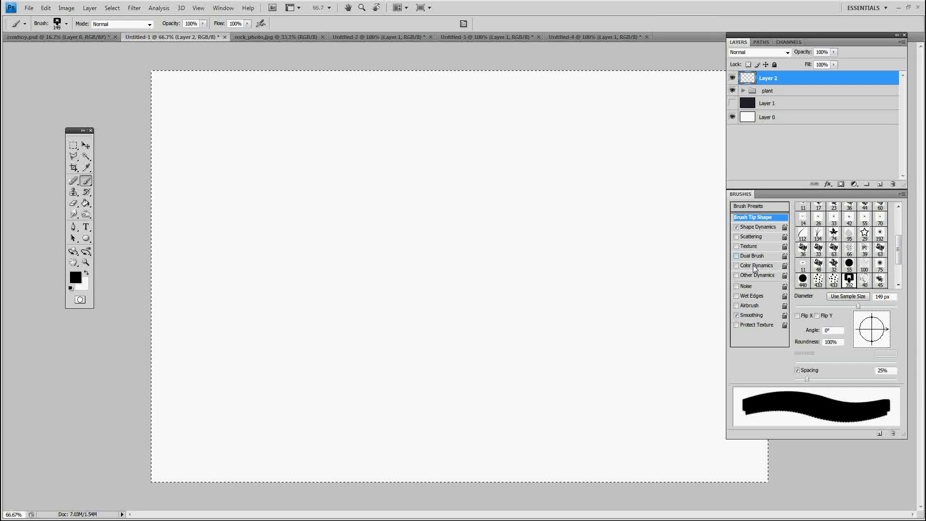
{"action": "left_click", "coordinate": [760, 225]}
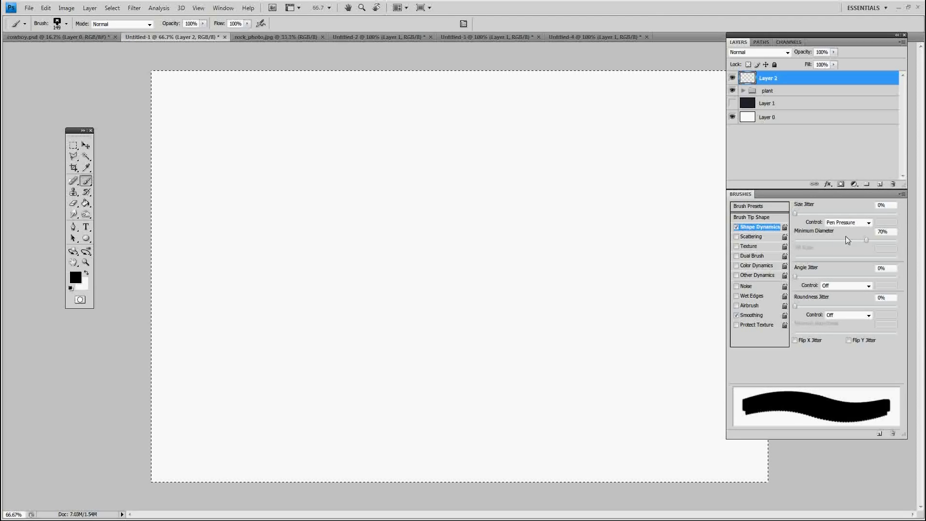
{"action": "mouse_move", "coordinate": [862, 242]}
{"action": "left_mouse_down"}
{"action": "mouse_move", "coordinate": [791, 240]}
{"action": "mouse_move", "coordinate": [810, 241]}
{"action": "left_mouse_up"}
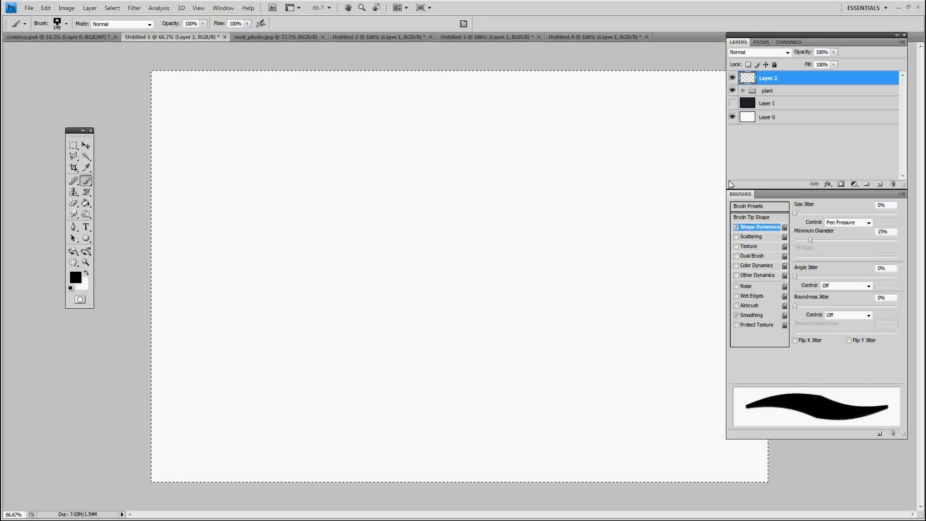
Step: Try Other Dynamics on the chain-link brush and turn it off again
{"action": "left_click", "coordinate": [749, 275]}
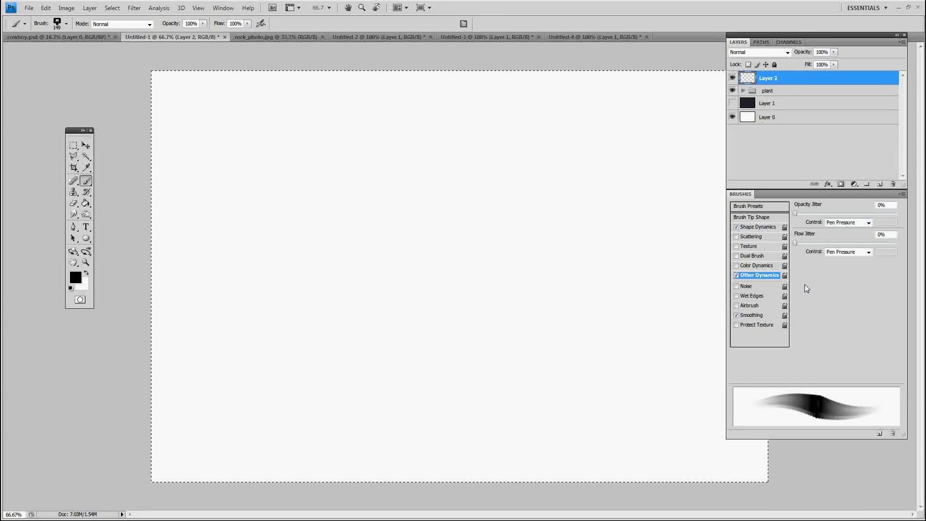
{"action": "left_click", "coordinate": [737, 276]}
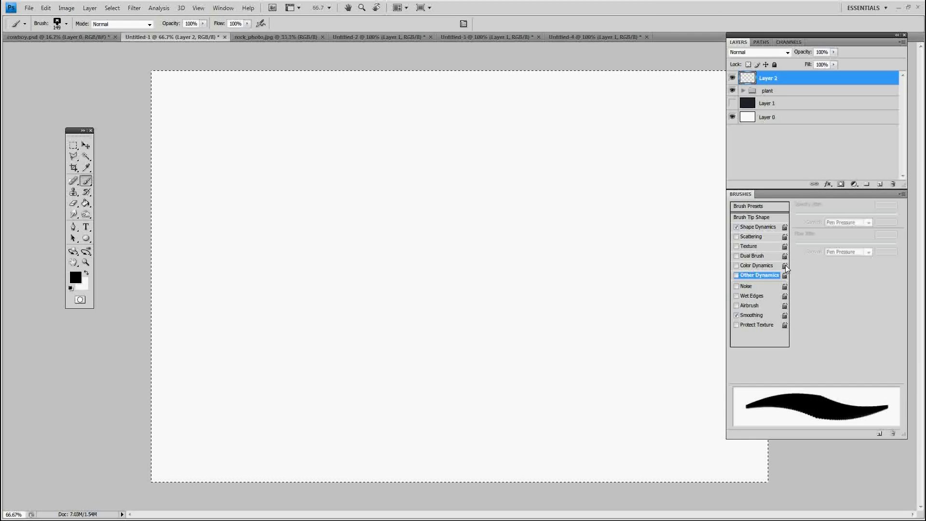
Step: Set the chain-link brush tip's spacing to 126% and its angle to -103°
{"action": "left_click", "coordinate": [754, 218]}
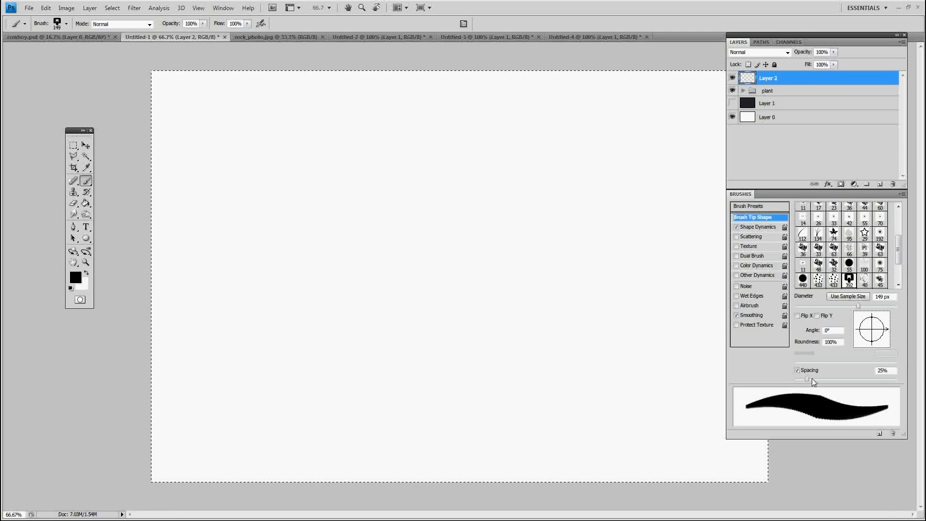
{"action": "left_click_drag", "start_coordinate": [811, 378], "coordinate": [848, 378]}
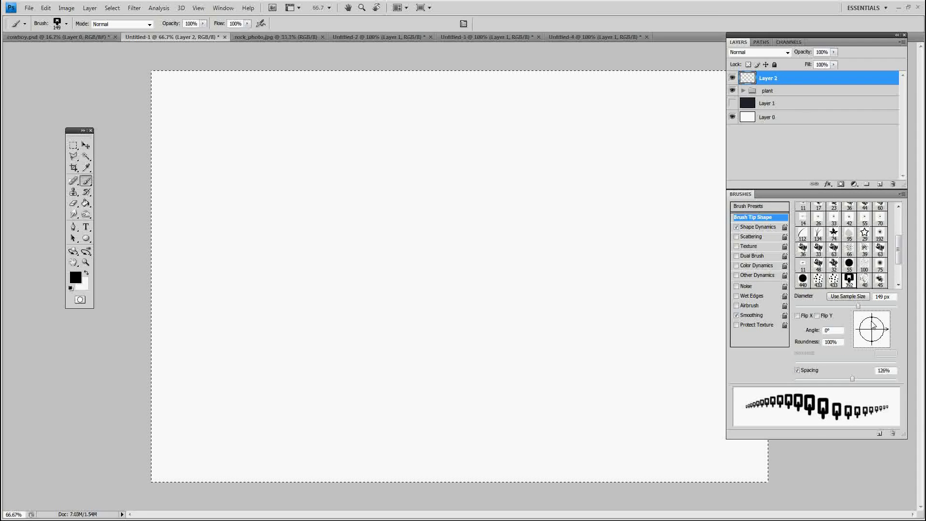
{"action": "left_click_drag", "start_coordinate": [886, 330], "coordinate": [871, 344]}
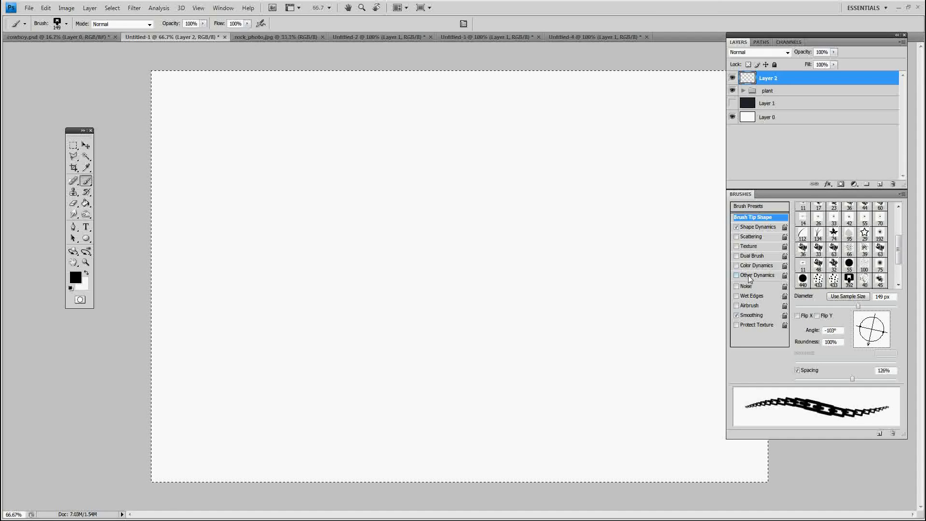
Step: Set the chain-link brush's Angle Jitter control to Direction in Shape Dynamics
{"action": "left_click", "coordinate": [759, 228]}
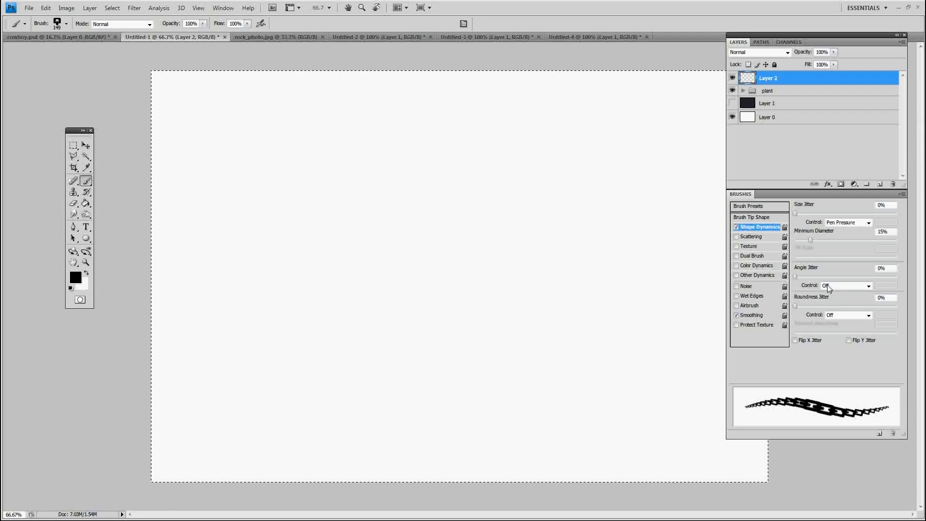
{"action": "left_click", "coordinate": [840, 287]}
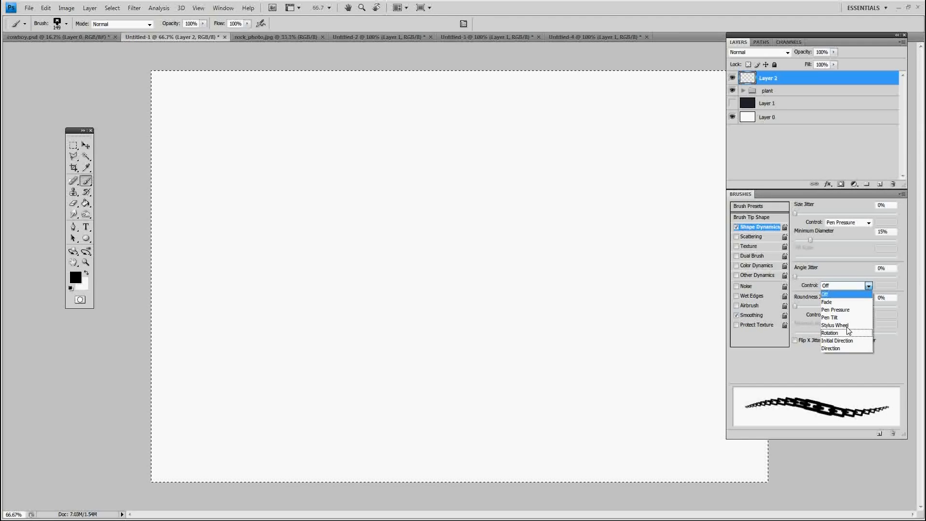
{"action": "left_click", "coordinate": [853, 348]}
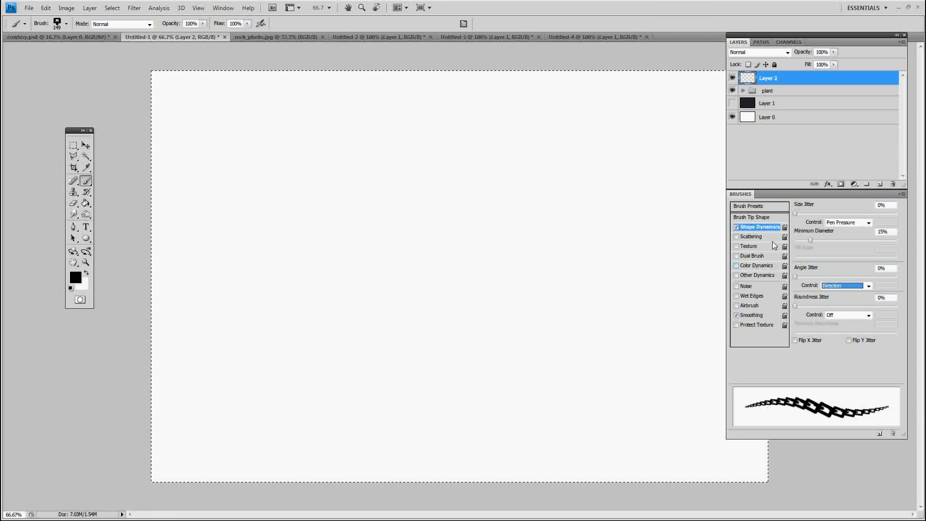
Step: Set the chain-link brush tip's angle to 87° and its spacing to 158%
{"action": "left_click", "coordinate": [764, 218]}
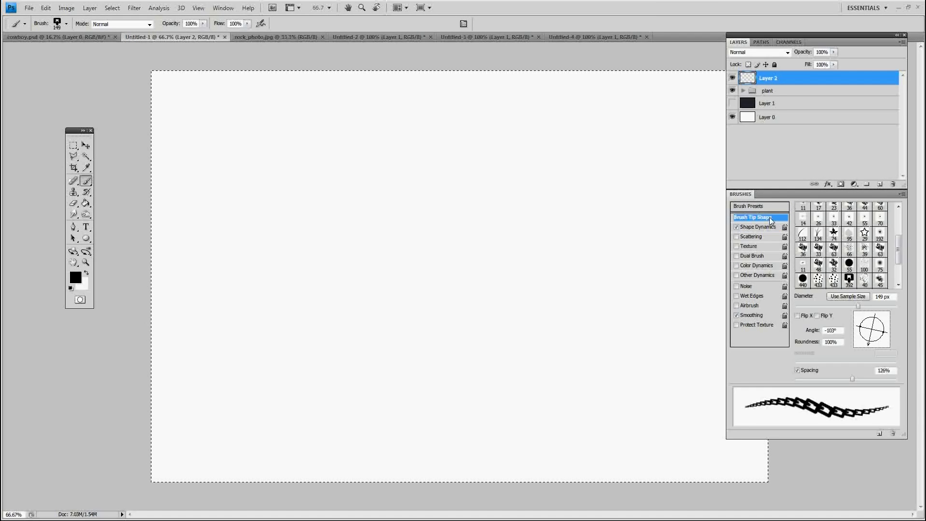
{"action": "mouse_move", "coordinate": [879, 330]}
{"action": "left_mouse_down"}
{"action": "mouse_move", "coordinate": [871, 334]}
{"action": "mouse_move", "coordinate": [873, 324]}
{"action": "left_mouse_up"}
{"action": "left_click_drag", "start_coordinate": [852, 379], "coordinate": [861, 377]}
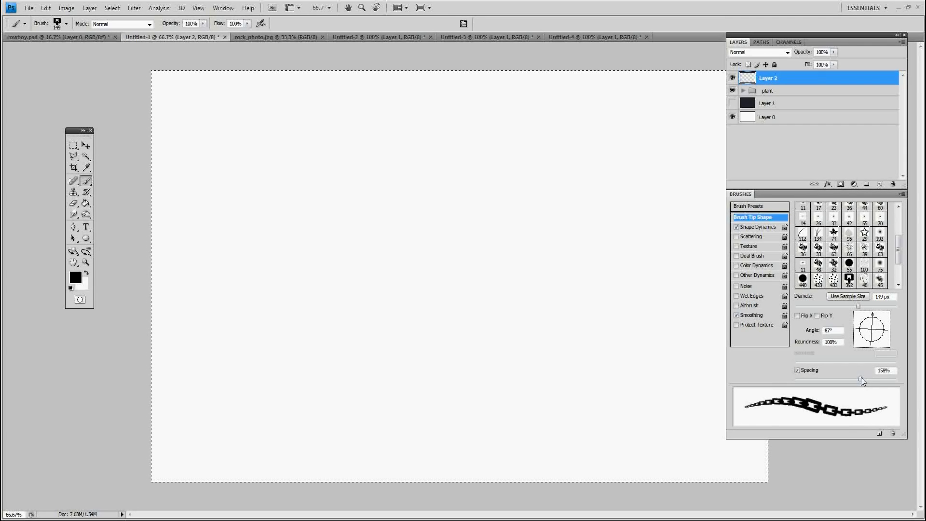
Step: Save the adjusted chain-link brush as a new brush preset under the suggested name
{"action": "left_click", "coordinate": [902, 194]}
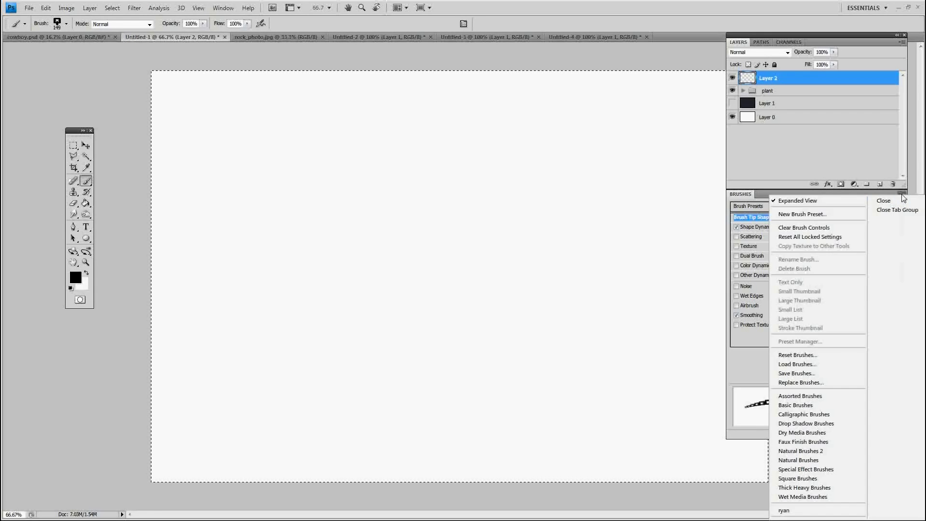
{"action": "left_click", "coordinate": [803, 214]}
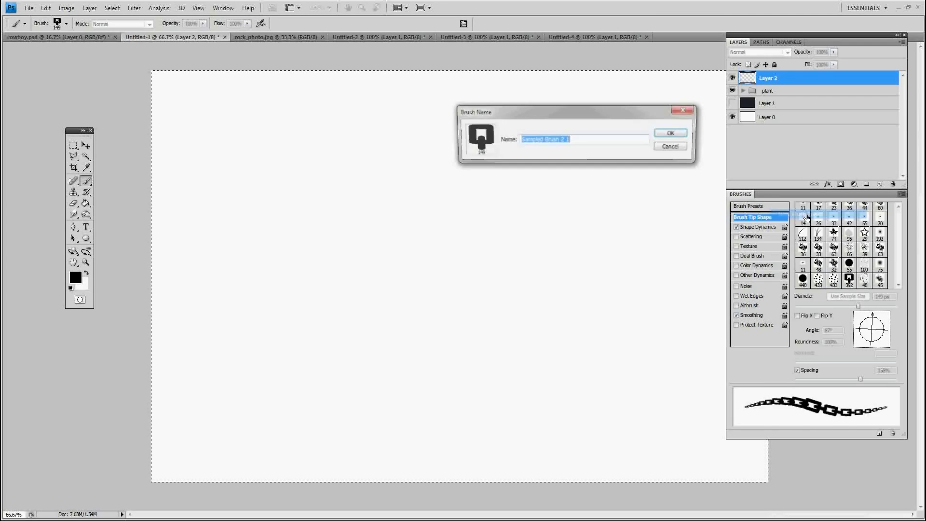
{"action": "left_click", "coordinate": [670, 133]}
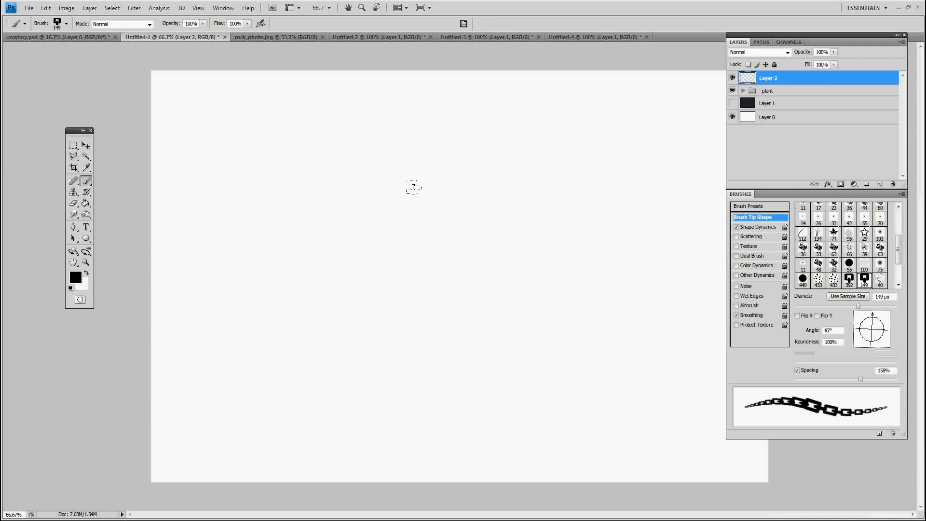
Step: Test the chain-link brush with long curved and looping strokes across Layer 2, and clear the layer
{"action": "right_click", "coordinate": [415, 185]}
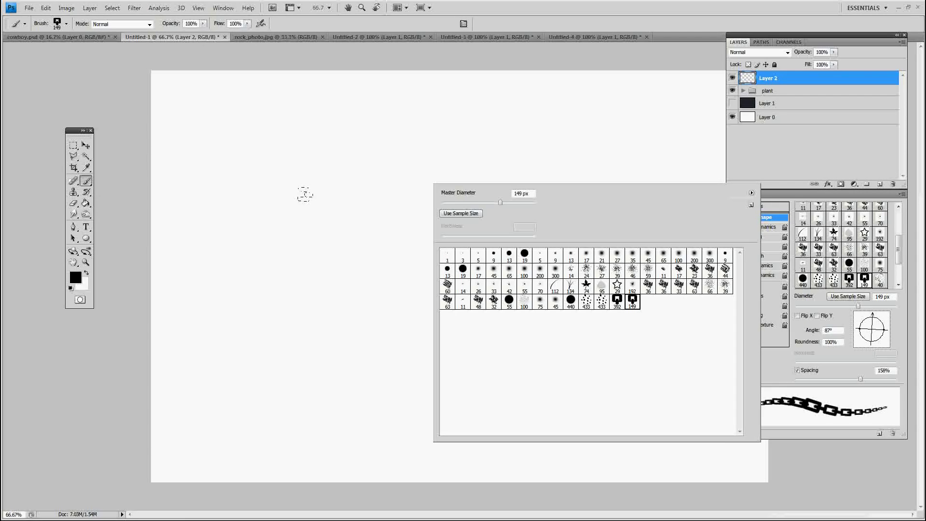
{"action": "left_click", "coordinate": [283, 177]}
{"action": "mouse_move", "coordinate": [297, 147]}
{"action": "left_mouse_down"}
{"action": "mouse_move", "coordinate": [495, 259]}
{"action": "mouse_move", "coordinate": [606, 155]}
{"action": "left_mouse_up"}
{"action": "mouse_move", "coordinate": [473, 117]}
{"action": "left_mouse_down"}
{"action": "mouse_move", "coordinate": [502, 331]}
{"action": "mouse_move", "coordinate": [475, 340]}
{"action": "left_mouse_up"}
{"action": "key", "text": "ctrl+z"}
{"action": "mouse_move", "coordinate": [256, 229]}
{"action": "left_mouse_down"}
{"action": "mouse_move", "coordinate": [485, 241]}
{"action": "mouse_move", "coordinate": [464, 288]}
{"action": "left_mouse_up"}
{"action": "key", "text": "ctrl+z"}
{"action": "mouse_move", "coordinate": [263, 297]}
{"action": "left_mouse_down"}
{"action": "mouse_move", "coordinate": [356, 201]}
{"action": "mouse_move", "coordinate": [521, 289]}
{"action": "mouse_move", "coordinate": [528, 388]}
{"action": "left_mouse_up"}
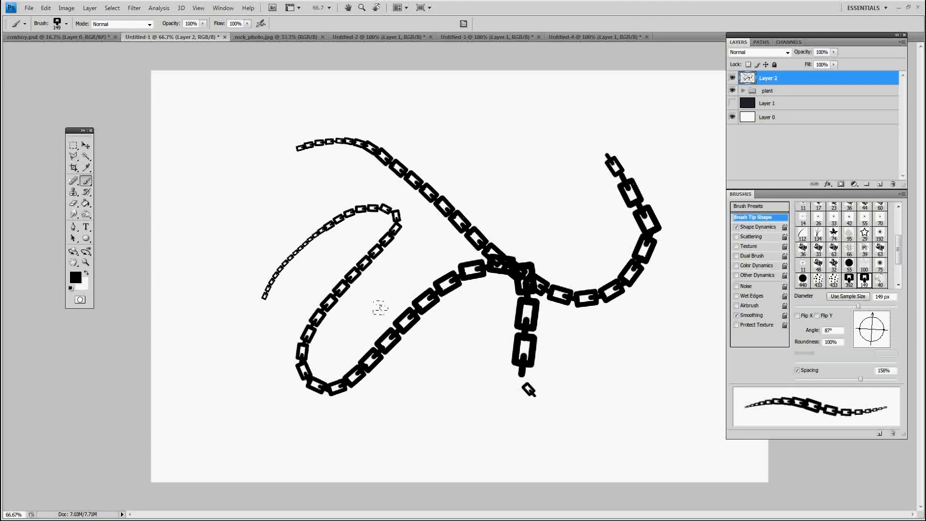
{"action": "mouse_move", "coordinate": [429, 177]}
{"action": "left_mouse_down"}
{"action": "mouse_move", "coordinate": [480, 114]}
{"action": "mouse_move", "coordinate": [556, 99]}
{"action": "left_mouse_up"}
{"action": "key", "text": "ctrl+z"}
{"action": "left_click_drag", "start_coordinate": [485, 123], "coordinate": [549, 123]}
{"action": "key", "text": "ctrl+z"}
{"action": "left_click_drag", "start_coordinate": [476, 107], "coordinate": [519, 114]}
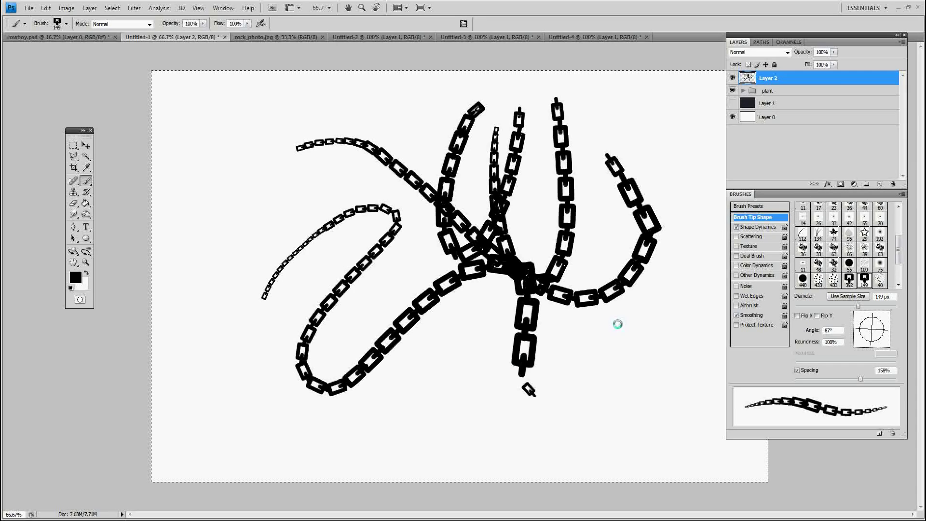
{"action": "key", "text": "ctrl+x"}
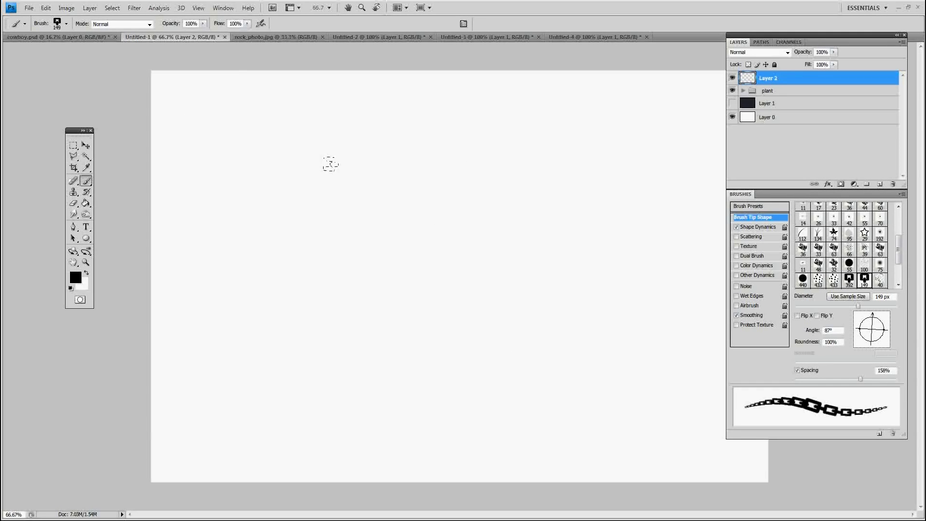
Step: Switch to rock_photo.jpg and desaturate the photo
{"action": "left_click", "coordinate": [259, 38]}
{"action": "key", "text": "l"}
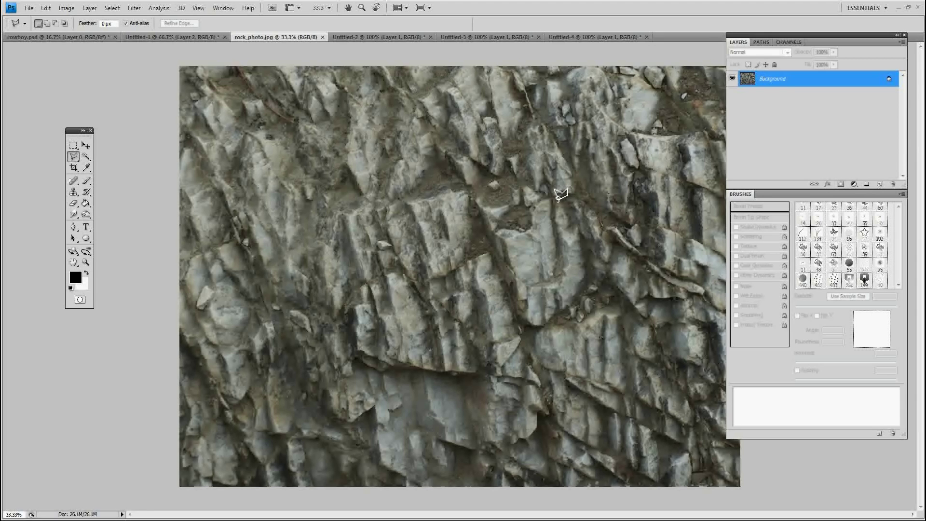
{"action": "key", "text": "ctrl+shift+u"}
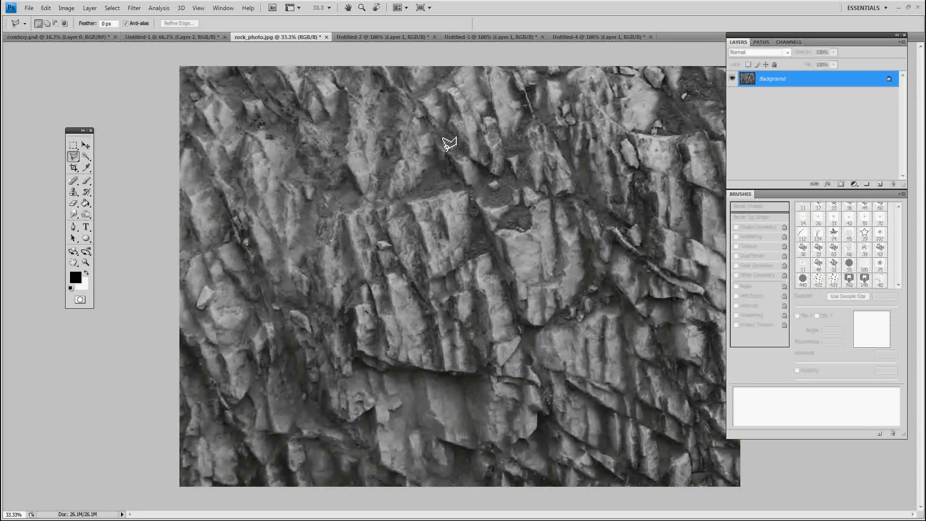
Step: Outline the tall pointed rock piece near the photo's centre with a closed Polygonal Lasso selection
{"action": "left_click", "coordinate": [533, 115]}
{"action": "left_click", "coordinate": [530, 155]}
{"action": "left_click", "coordinate": [515, 181]}
{"action": "left_click", "coordinate": [494, 201]}
{"action": "left_click", "coordinate": [475, 198]}
{"action": "left_click", "coordinate": [528, 327]}
{"action": "left_click", "coordinate": [543, 329]}
{"action": "left_click", "coordinate": [589, 287]}
{"action": "left_click", "coordinate": [578, 220]}
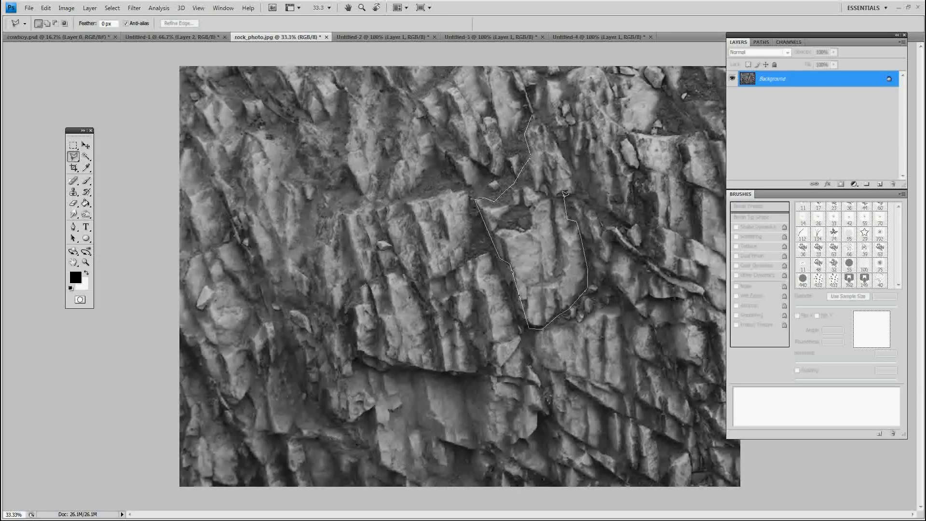
{"action": "left_click", "coordinate": [565, 197]}
{"action": "left_click", "coordinate": [575, 199]}
{"action": "left_click", "coordinate": [575, 191]}
{"action": "left_click", "coordinate": [572, 173]}
{"action": "left_click", "coordinate": [564, 155]}
{"action": "left_click", "coordinate": [534, 115]}
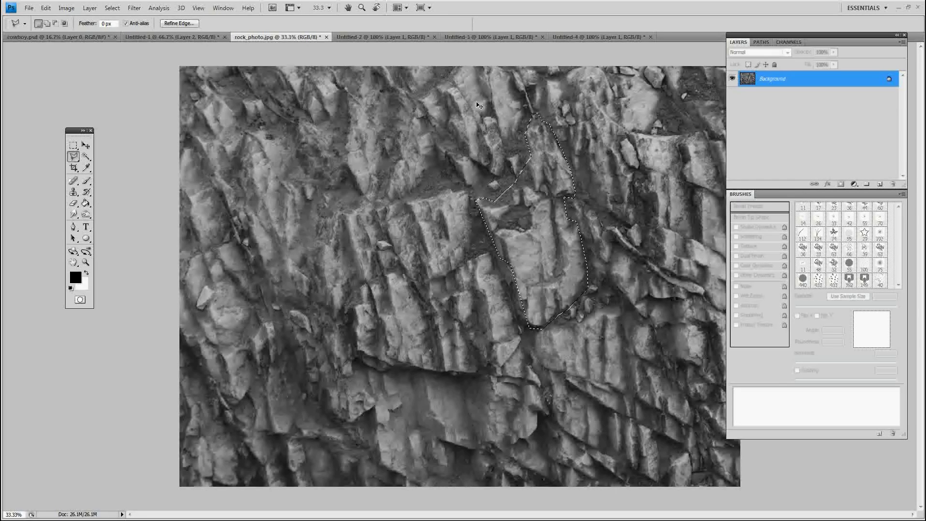
Step: Create a new document at the clipboard size and paste the selected rock piece into it
{"action": "key", "text": "ctrl+n"}
{"action": "key", "text": "Return"}
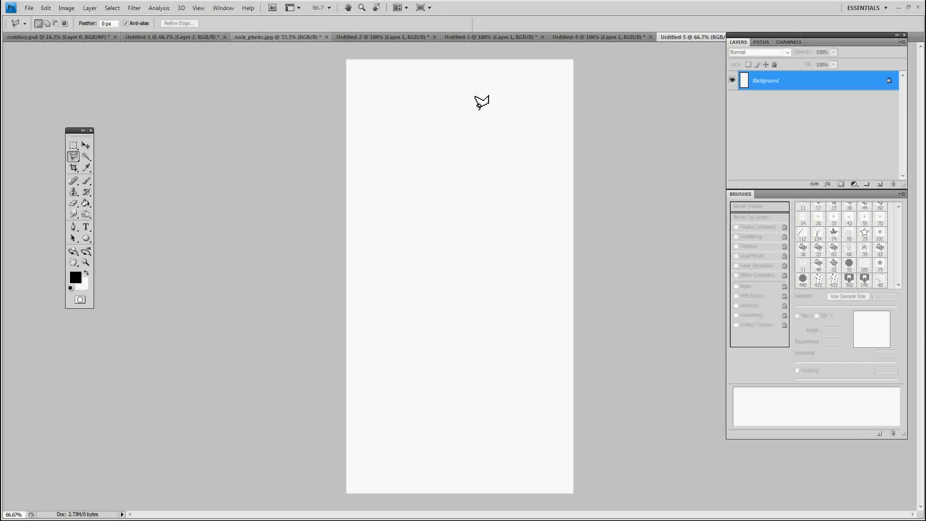
{"action": "key", "text": "ctrl+v"}
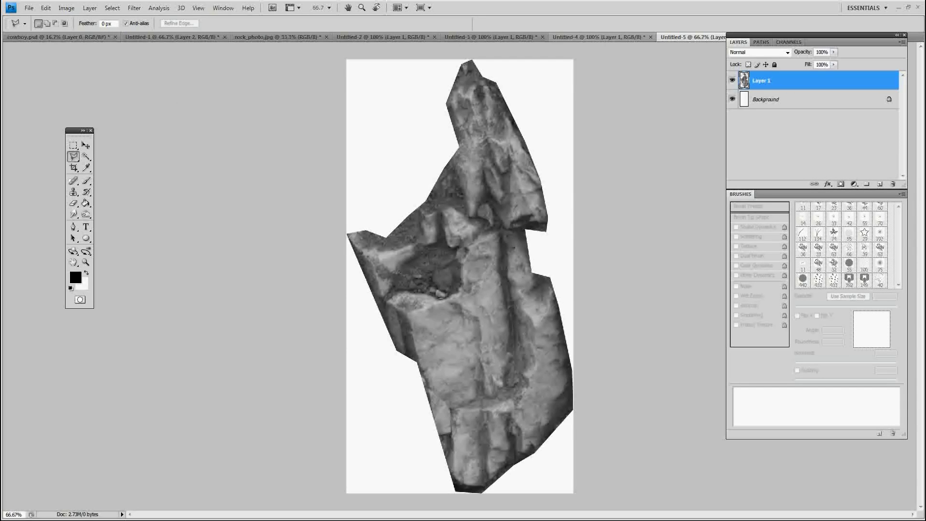
Step: Roughen the pasted rock's outer edges with the Eraser, using the second 433 px dot brush at a smaller diameter
{"action": "key", "text": "e"}
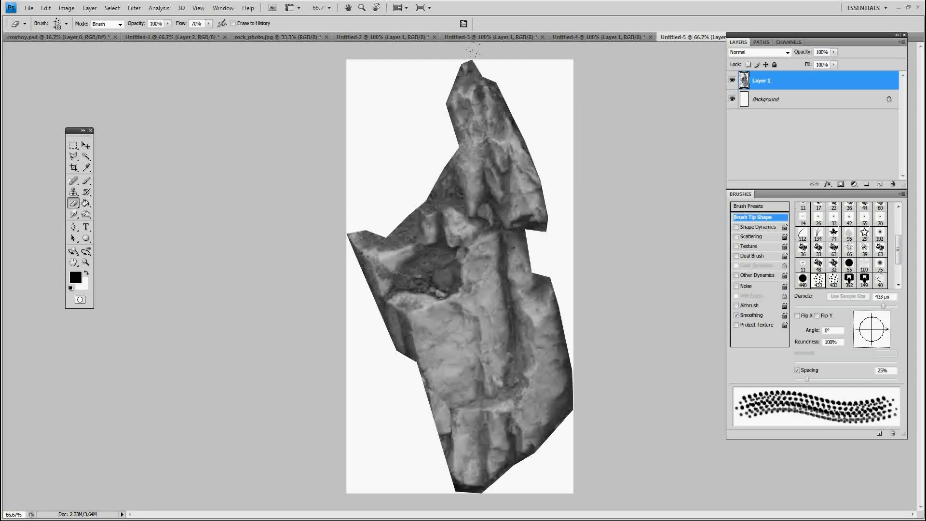
{"action": "right_click", "coordinate": [472, 259]}
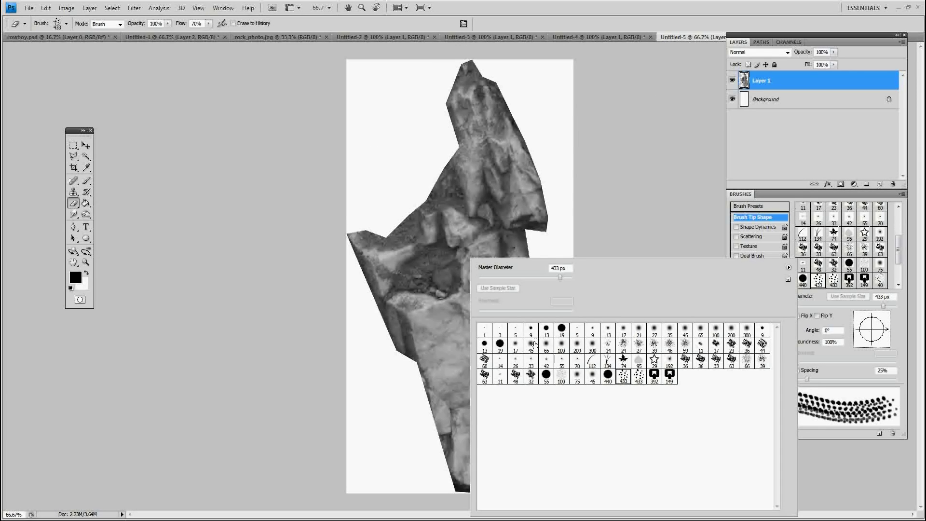
{"action": "left_click", "coordinate": [639, 376]}
{"action": "right_click", "coordinate": [514, 140]}
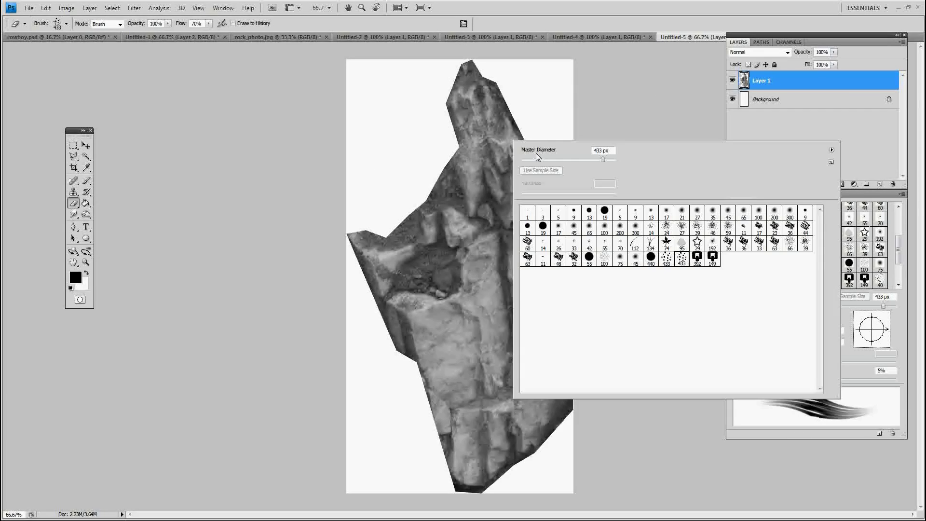
{"action": "left_click", "coordinate": [546, 161]}
{"action": "mouse_move", "coordinate": [507, 99]}
{"action": "left_mouse_down"}
{"action": "mouse_move", "coordinate": [528, 167]}
{"action": "mouse_move", "coordinate": [542, 175]}
{"action": "mouse_move", "coordinate": [548, 232]}
{"action": "mouse_move", "coordinate": [532, 231]}
{"action": "mouse_move", "coordinate": [535, 263]}
{"action": "mouse_move", "coordinate": [549, 273]}
{"action": "mouse_move", "coordinate": [586, 407]}
{"action": "mouse_move", "coordinate": [559, 412]}
{"action": "mouse_move", "coordinate": [526, 467]}
{"action": "mouse_move", "coordinate": [470, 503]}
{"action": "mouse_move", "coordinate": [456, 485]}
{"action": "mouse_move", "coordinate": [427, 380]}
{"action": "mouse_move", "coordinate": [382, 306]}
{"action": "left_mouse_up"}
Step: Hide the Background layer, select the whole canvas and define the rock piece as a brush preset under the suggested name
{"action": "key", "text": "v"}
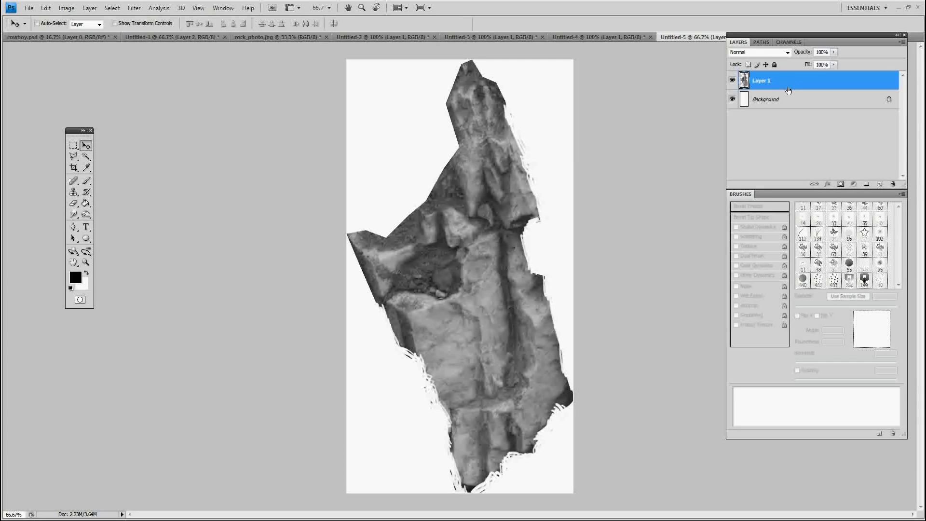
{"action": "left_click", "coordinate": [732, 98]}
{"action": "key", "text": "ctrl+a"}
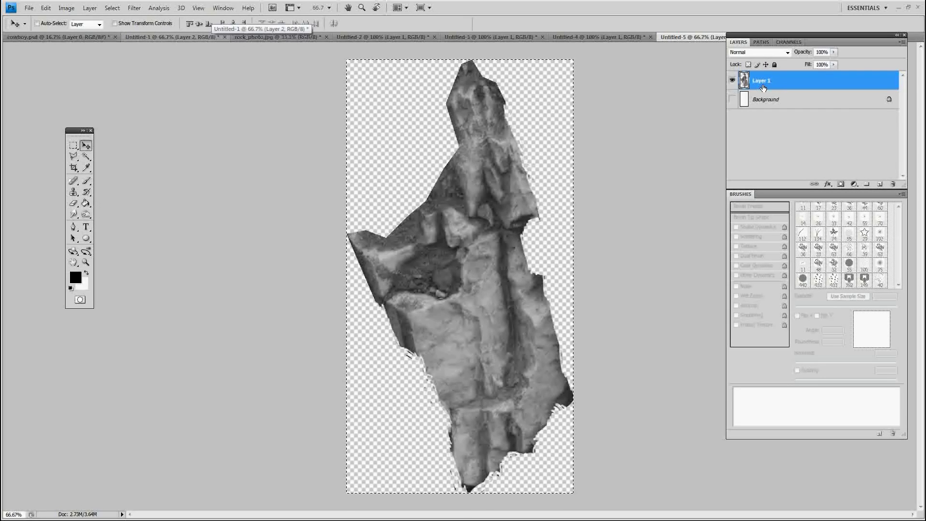
{"action": "left_click", "coordinate": [46, 8]}
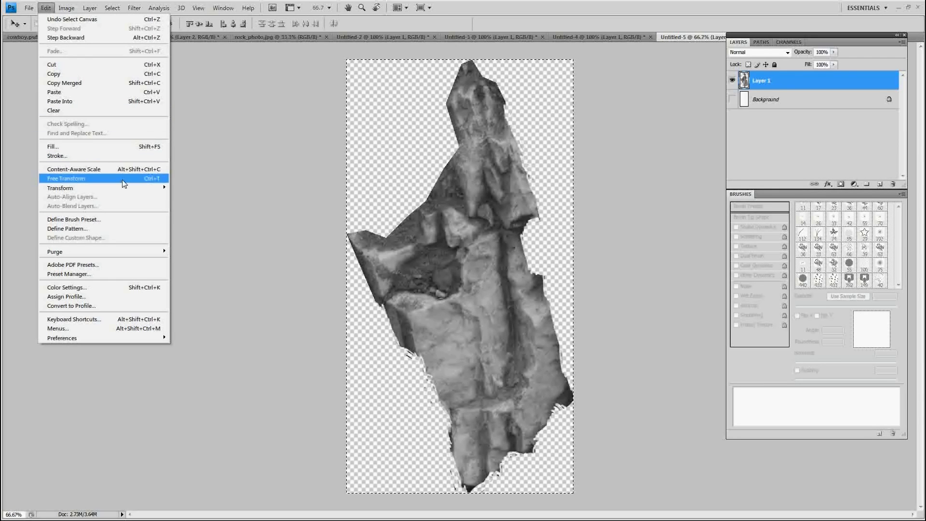
{"action": "left_click", "coordinate": [119, 218]}
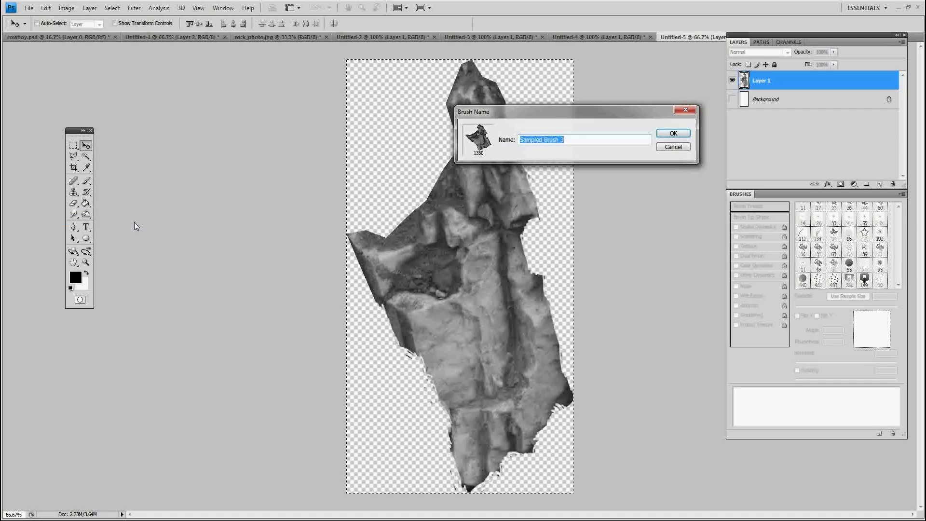
{"action": "left_click", "coordinate": [671, 135]}
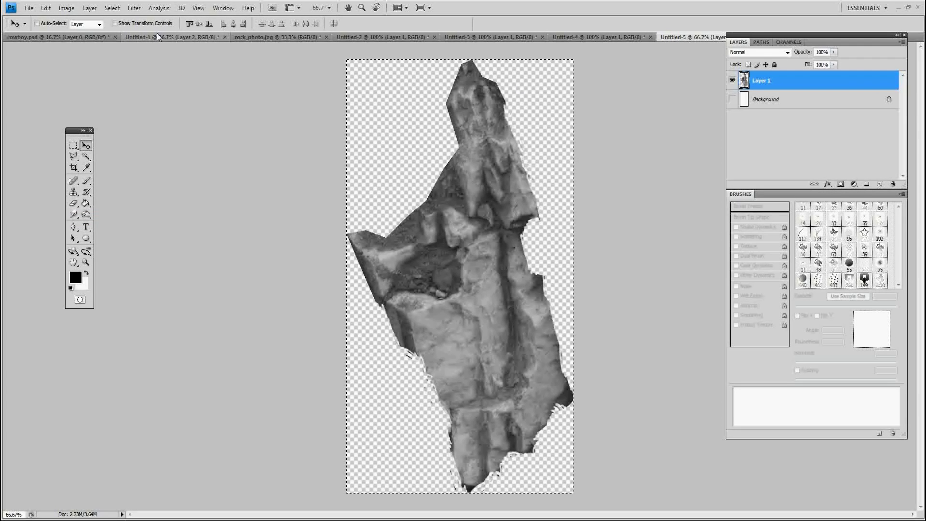
Step: Choose the 1350 px rock brush in Untitled-1 and reduce its diameter to 172 px, undoing the test stamps
{"action": "left_click", "coordinate": [177, 37]}
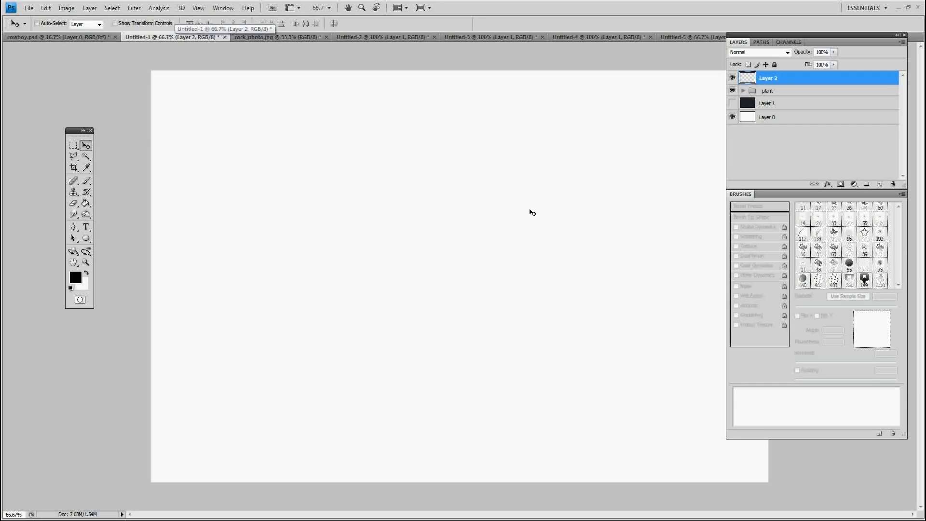
{"action": "key", "text": "b"}
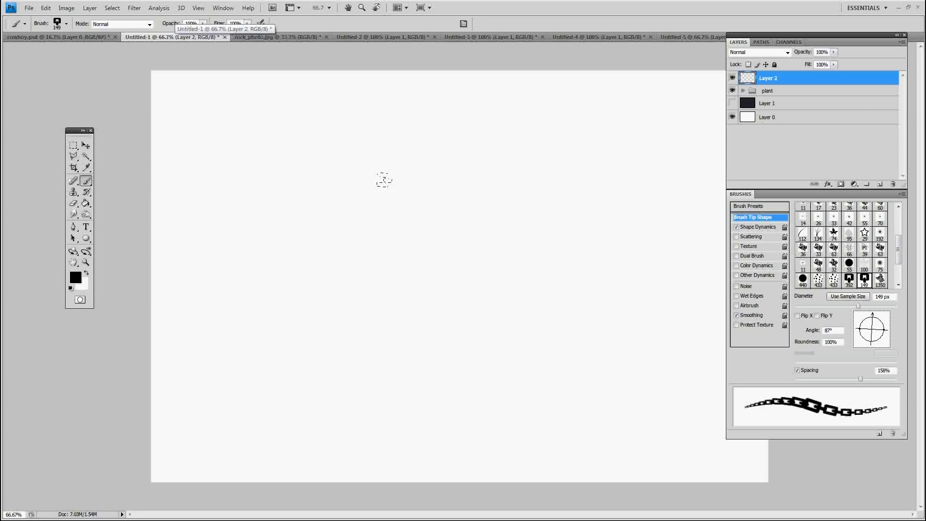
{"action": "right_click", "coordinate": [432, 225]}
{"action": "left_click", "coordinate": [588, 303]}
{"action": "left_click", "coordinate": [303, 273]}
{"action": "key", "text": "ctrl+z"}
{"action": "right_click", "coordinate": [412, 223]}
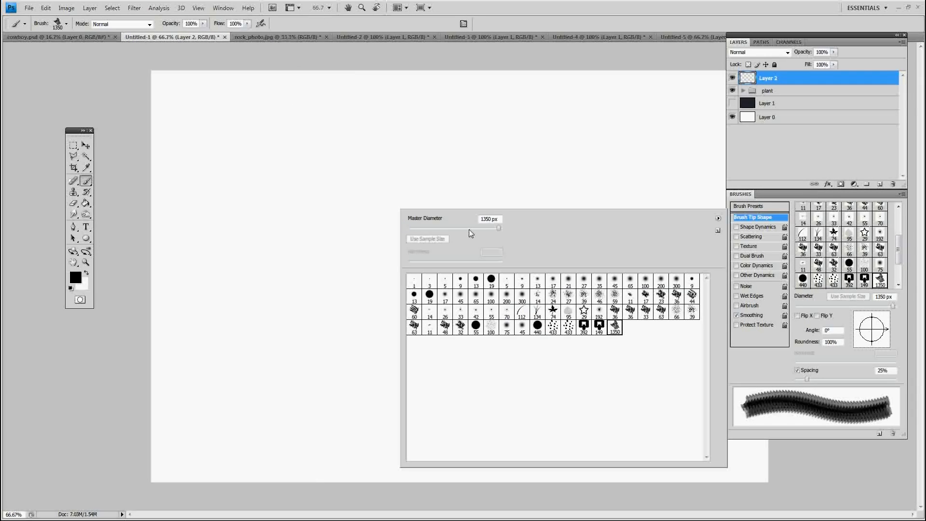
{"action": "key", "text": "Return"}
{"action": "left_click", "coordinate": [342, 212]}
{"action": "key", "text": "ctrl+z"}
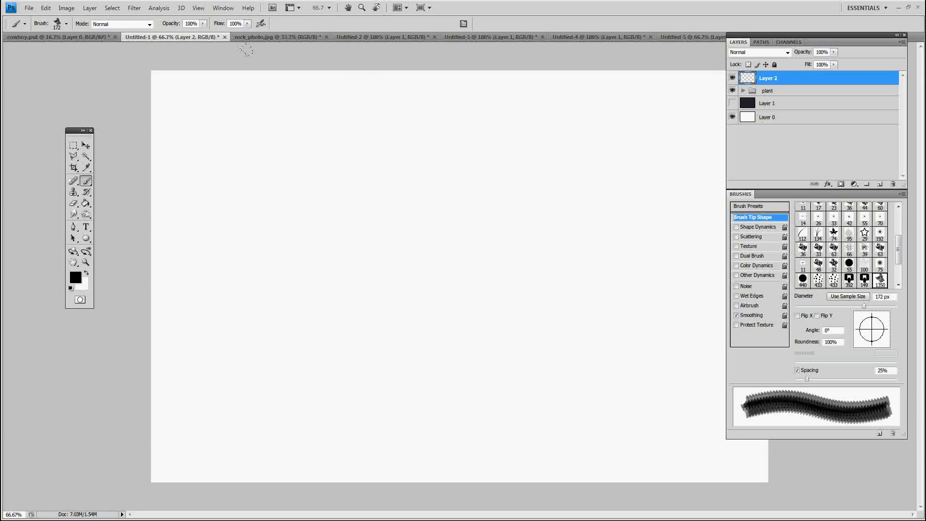
Step: Enable Other Dynamics and Scattering for the rock brush, with scatter at 76% and count at 3
{"action": "left_click", "coordinate": [737, 275]}
{"action": "left_click", "coordinate": [755, 276]}
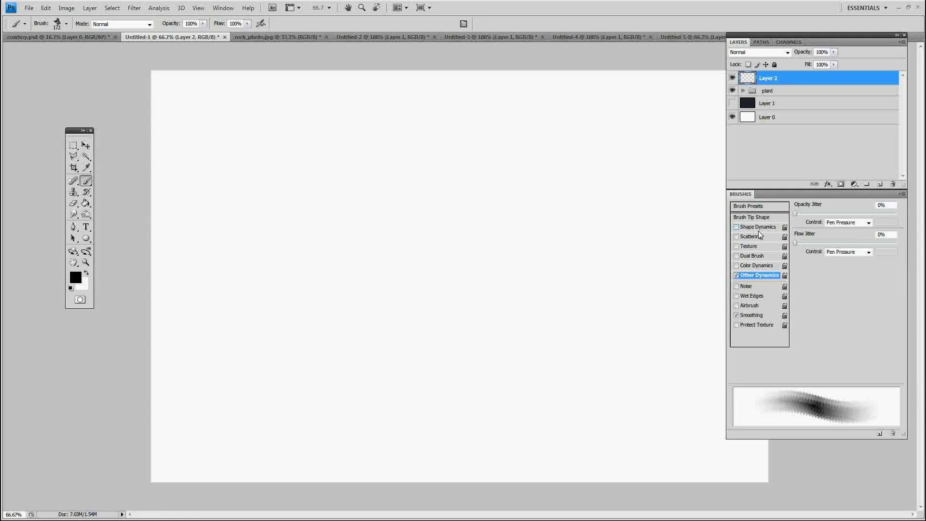
{"action": "left_click", "coordinate": [736, 236]}
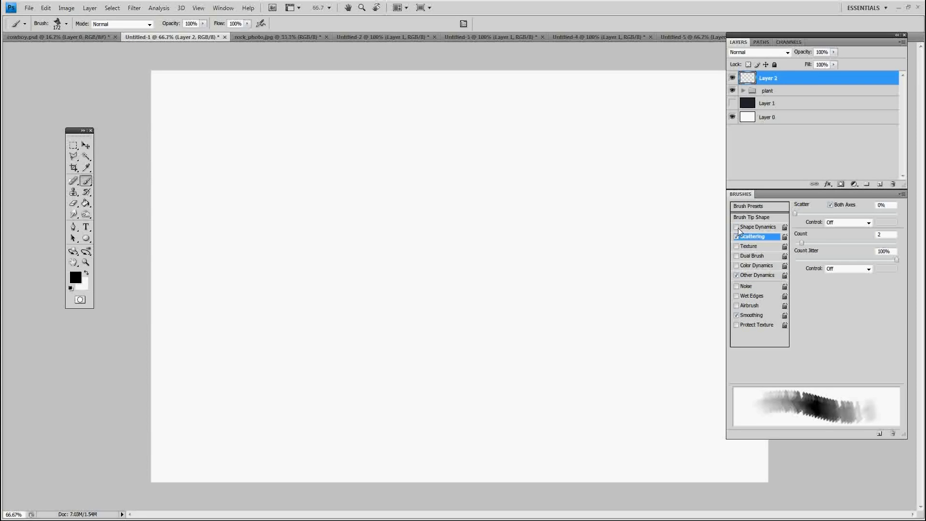
{"action": "mouse_move", "coordinate": [801, 212]}
{"action": "left_mouse_down"}
{"action": "mouse_move", "coordinate": [812, 213]}
{"action": "mouse_move", "coordinate": [815, 241]}
{"action": "mouse_move", "coordinate": [803, 213]}
{"action": "left_mouse_up"}
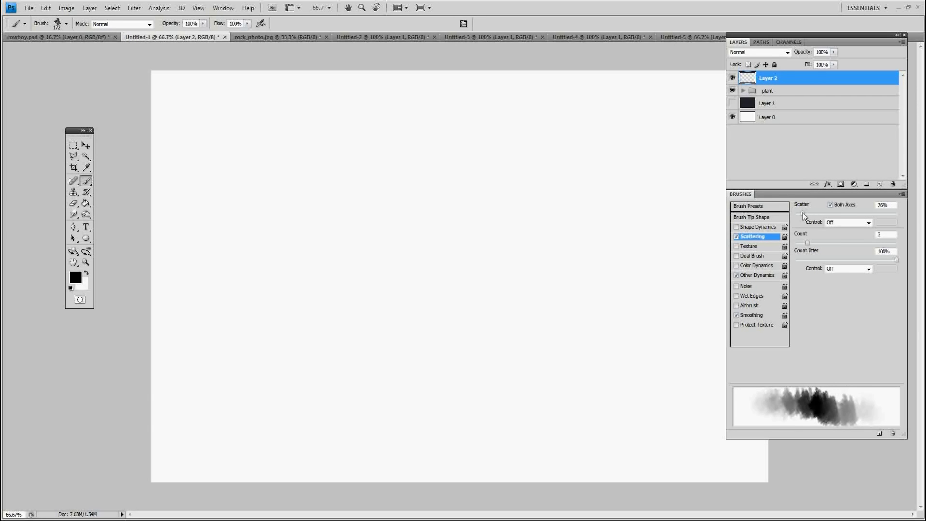
Step: Enable Shape Dynamics for the rock brush, with angle jitter at 12% and minimum diameter at 42%
{"action": "left_click", "coordinate": [758, 229]}
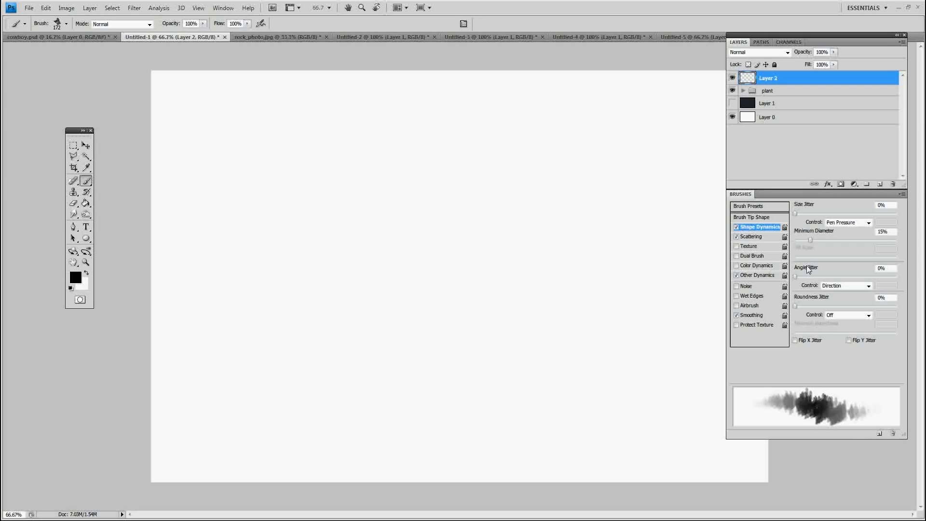
{"action": "left_click_drag", "start_coordinate": [803, 274], "coordinate": [810, 276]}
{"action": "left_click_drag", "start_coordinate": [810, 241], "coordinate": [837, 239]}
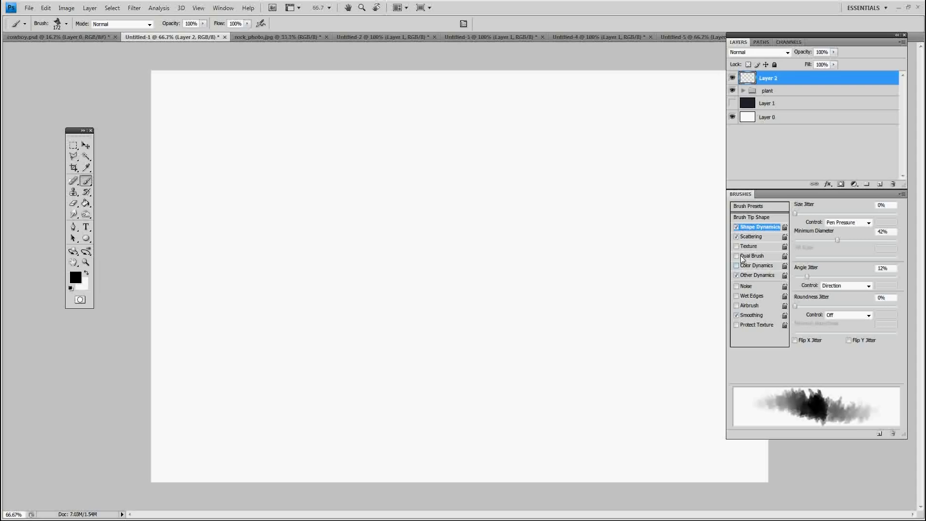
Step: Set the rock brush's tip spacing to 182%, roundness jitter to 100% and minimum roundness to 11%
{"action": "left_click", "coordinate": [760, 217]}
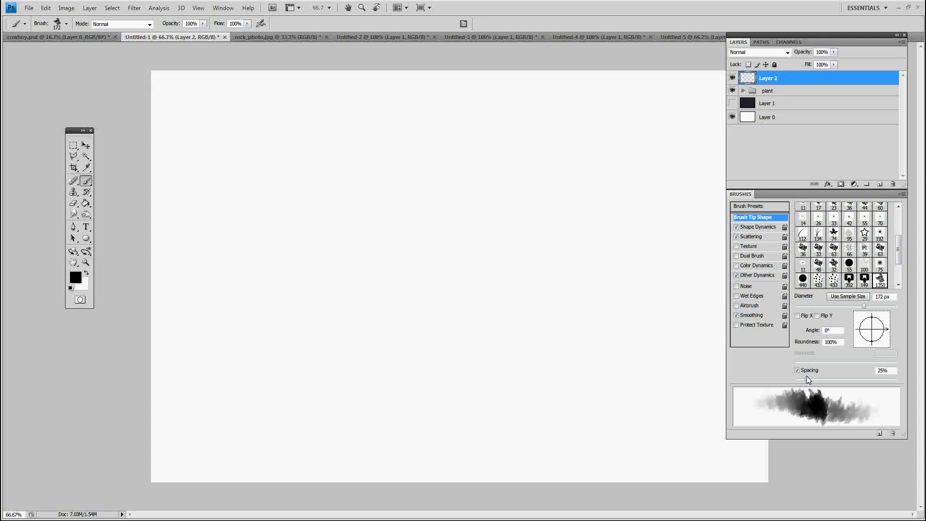
{"action": "left_click_drag", "start_coordinate": [806, 377], "coordinate": [866, 378]}
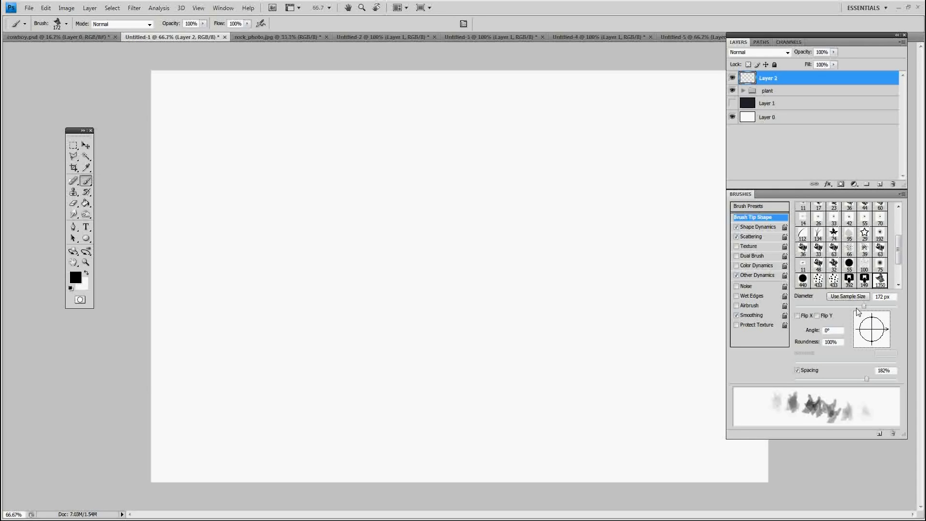
{"action": "left_click", "coordinate": [756, 227]}
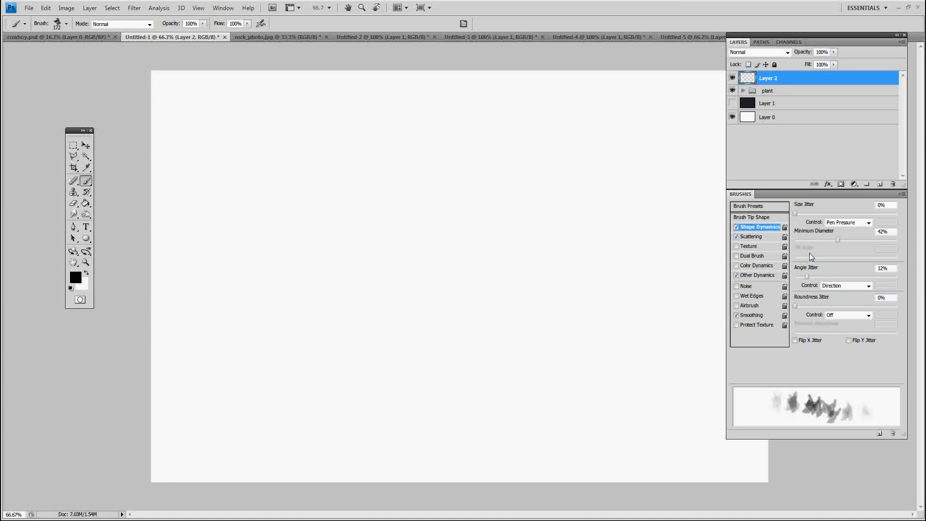
{"action": "left_click_drag", "start_coordinate": [795, 305], "coordinate": [896, 304]}
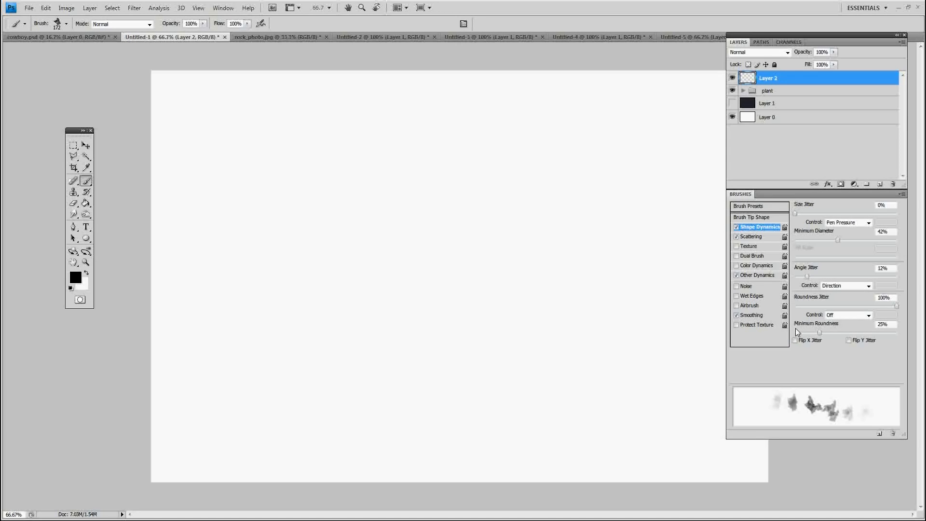
{"action": "left_click_drag", "start_coordinate": [822, 335], "coordinate": [805, 337]}
Step: Save the adjusted rock brush as a new brush preset under the suggested name
{"action": "left_click", "coordinate": [901, 194]}
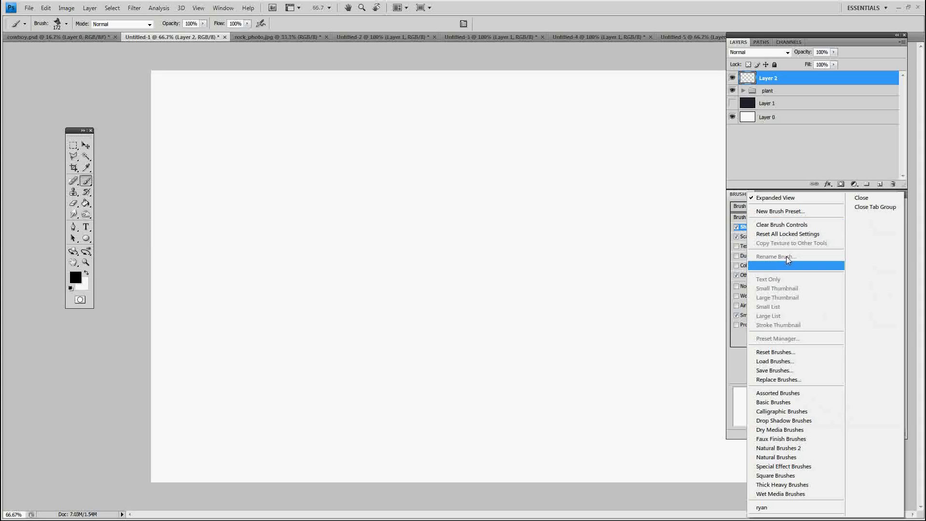
{"action": "left_click", "coordinate": [782, 211]}
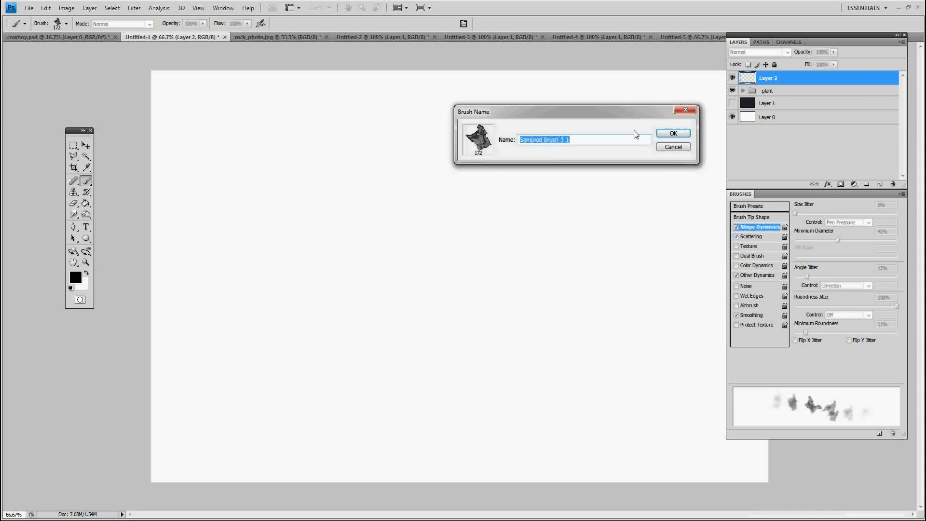
{"action": "left_click", "coordinate": [673, 134]}
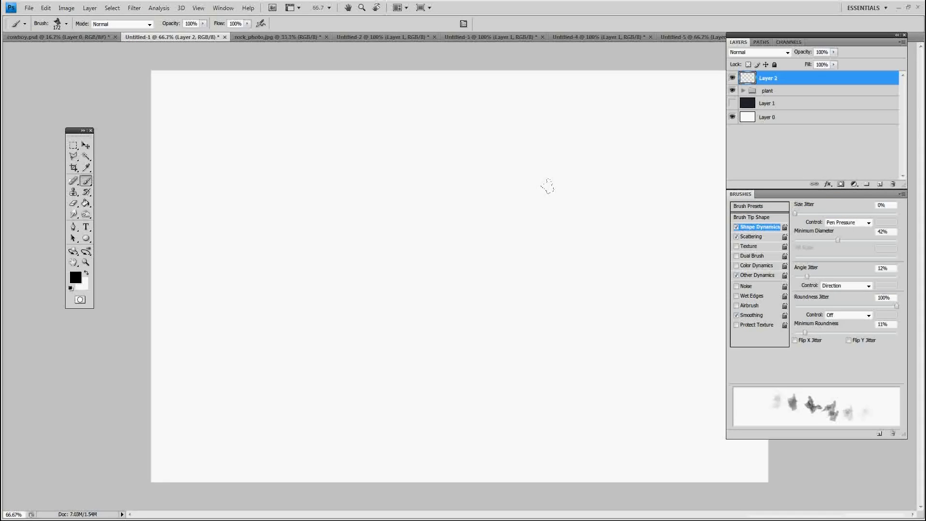
Step: Test the rock brush on Layer 2, enlarging it to 813 px and painting overlapping rock shapes in black
{"action": "left_click_drag", "start_coordinate": [414, 205], "coordinate": [450, 264]}
{"action": "right_click", "coordinate": [491, 237]}
{"action": "left_click", "coordinate": [586, 257]}
{"action": "left_click_drag", "start_coordinate": [359, 258], "coordinate": [530, 265]}
{"action": "key", "text": "ctrl+z"}
{"action": "mouse_move", "coordinate": [259, 164]}
{"action": "left_mouse_down"}
{"action": "mouse_move", "coordinate": [376, 212]}
{"action": "mouse_move", "coordinate": [362, 188]}
{"action": "mouse_move", "coordinate": [309, 204]}
{"action": "mouse_move", "coordinate": [482, 222]}
{"action": "left_mouse_up"}
{"action": "left_click", "coordinate": [308, 204]}
{"action": "left_click", "coordinate": [473, 189]}
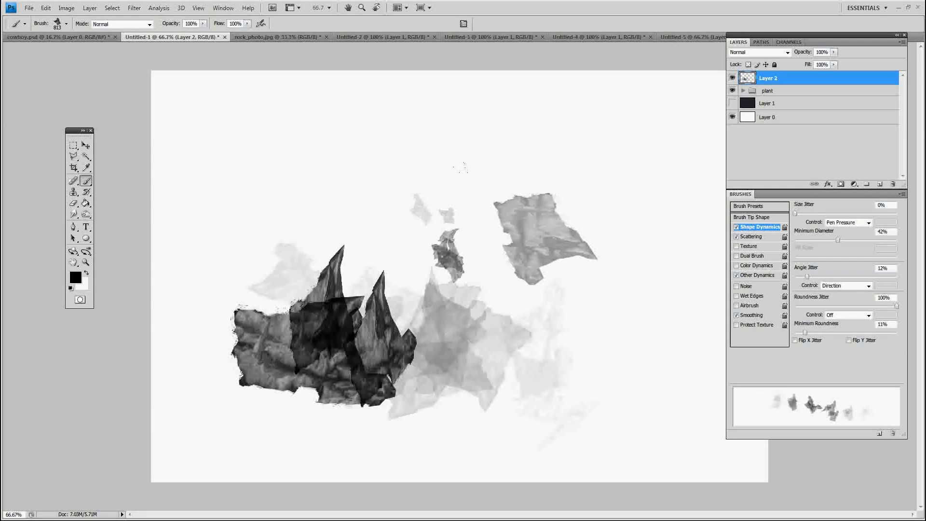
{"action": "mouse_move", "coordinate": [473, 188]}
{"action": "left_mouse_down"}
{"action": "mouse_move", "coordinate": [404, 224]}
{"action": "mouse_move", "coordinate": [335, 193]}
{"action": "mouse_move", "coordinate": [206, 242]}
{"action": "mouse_move", "coordinate": [321, 189]}
{"action": "left_mouse_up"}
Step: Reduce the rock brush to 401 px and add smaller rock marks around the existing shapes, undoing an unwanted stroke
{"action": "right_click", "coordinate": [484, 256]}
{"action": "left_click", "coordinate": [508, 277]}
{"action": "mouse_move", "coordinate": [222, 388]}
{"action": "left_mouse_down"}
{"action": "mouse_move", "coordinate": [271, 403]}
{"action": "mouse_move", "coordinate": [304, 395]}
{"action": "left_mouse_up"}
{"action": "key", "text": "ctrl+z"}
{"action": "right_click", "coordinate": [346, 300]}
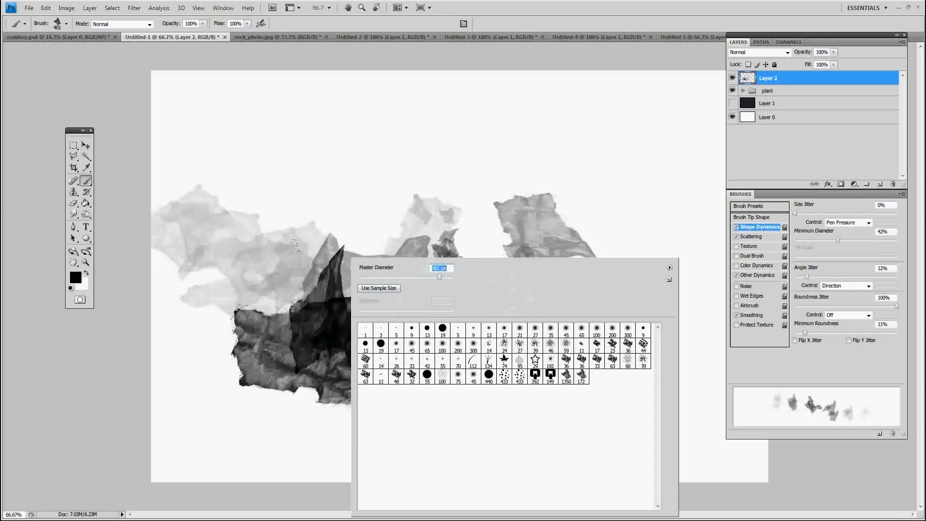
{"action": "left_click", "coordinate": [444, 281]}
{"action": "left_click", "coordinate": [248, 333]}
{"action": "left_click", "coordinate": [249, 313]}
Step: Enlarge the rock brush to 1399 px and paint large rock formations across the canvas, undoing an unwanted stroke
{"action": "right_click", "coordinate": [308, 236]}
{"action": "left_click", "coordinate": [398, 257]}
{"action": "left_click", "coordinate": [227, 217]}
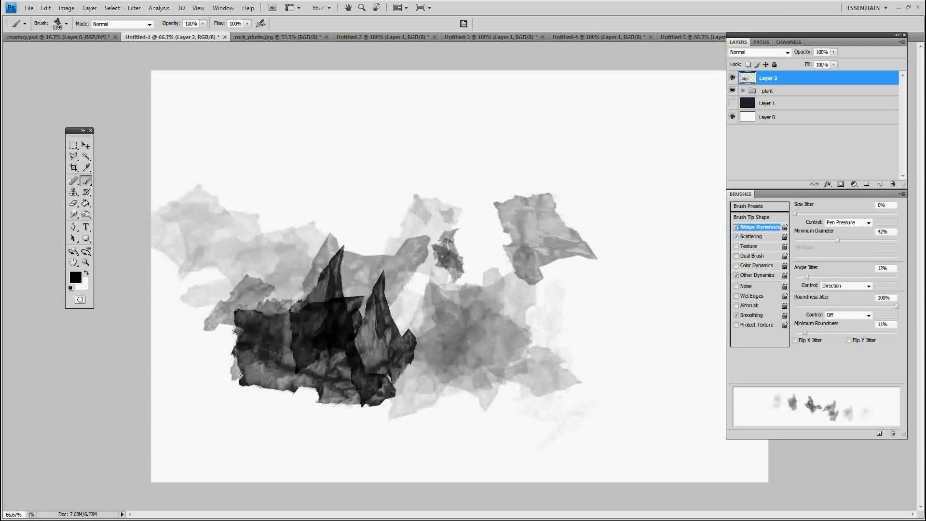
{"action": "left_click_drag", "start_coordinate": [152, 99], "coordinate": [132, 84]}
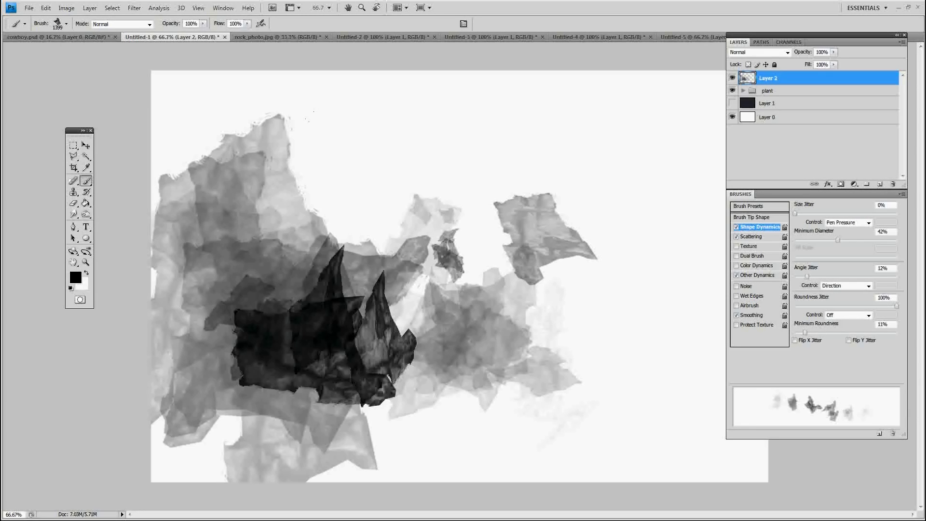
{"action": "key", "text": "ctrl+z"}
{"action": "left_click", "coordinate": [94, 123]}
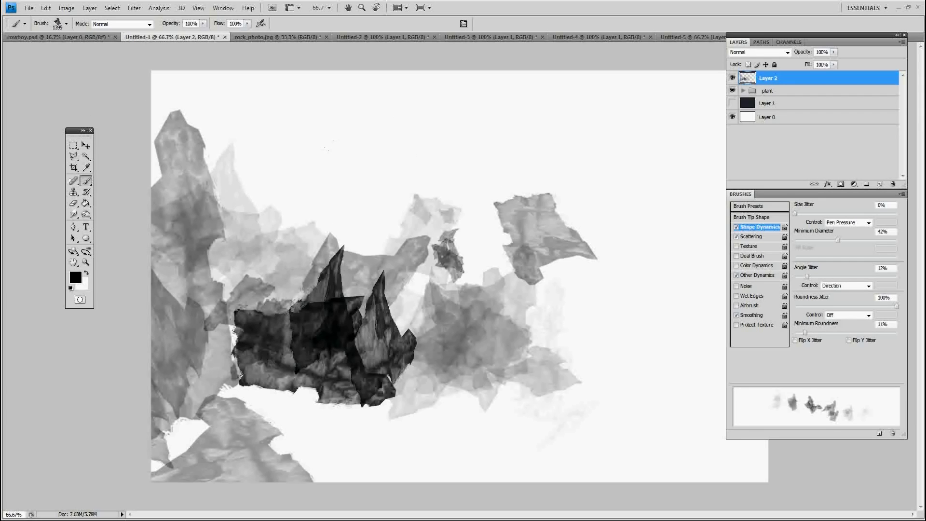
{"action": "mouse_move", "coordinate": [403, 160]}
{"action": "left_mouse_down"}
{"action": "mouse_move", "coordinate": [487, 159]}
{"action": "mouse_move", "coordinate": [516, 140]}
{"action": "mouse_move", "coordinate": [463, 159]}
{"action": "mouse_move", "coordinate": [498, 152]}
{"action": "left_mouse_up"}
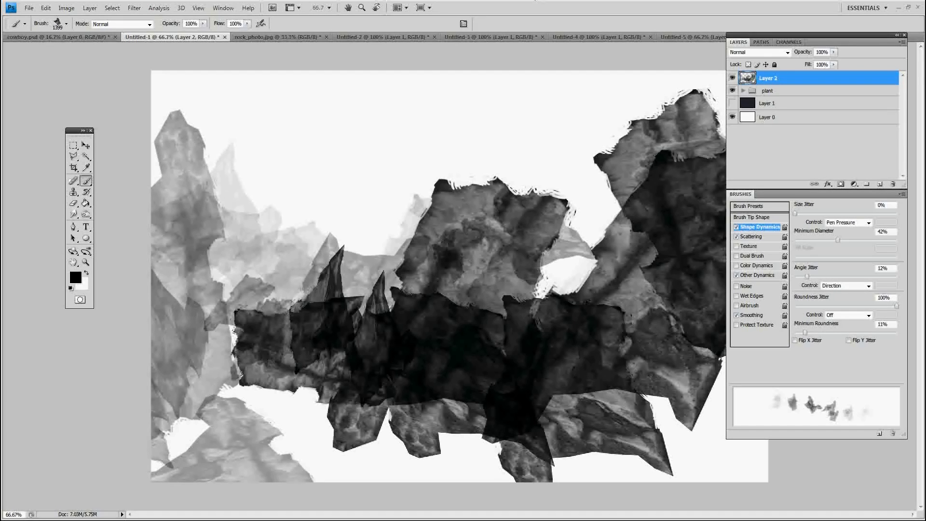
Step: Add a new layer above the rock painting, show the dark Layer 1 and make the new layer active
{"action": "left_click", "coordinate": [880, 185]}
{"action": "key", "text": "e"}
{"action": "left_click", "coordinate": [803, 131]}
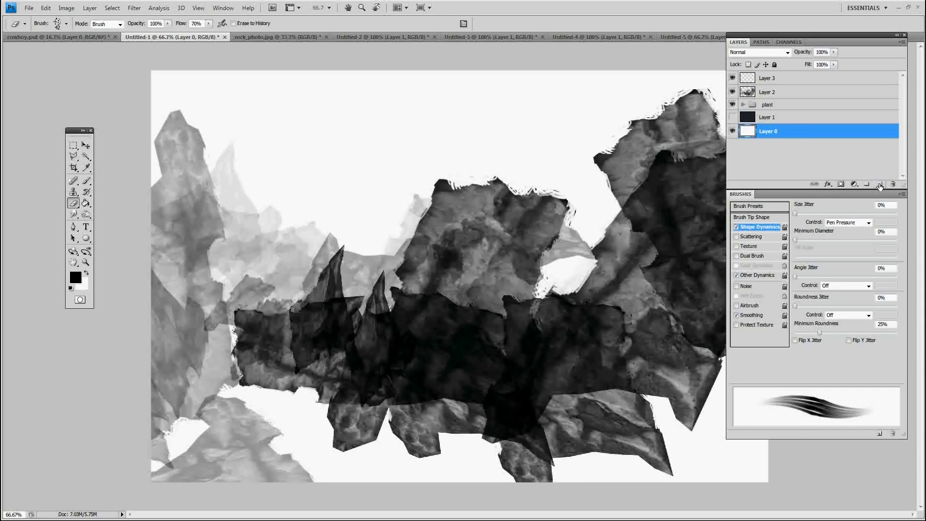
{"action": "left_click", "coordinate": [732, 117]}
{"action": "left_click", "coordinate": [786, 117]}
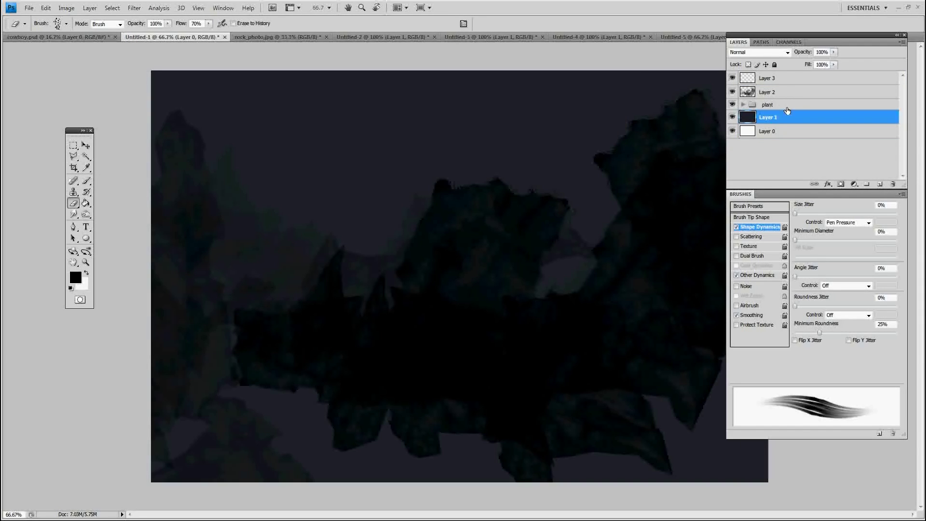
{"action": "left_click", "coordinate": [782, 85]}
Step: Set the foreground colour to a pale cyan and return to the Brush tool
{"action": "key", "text": "i"}
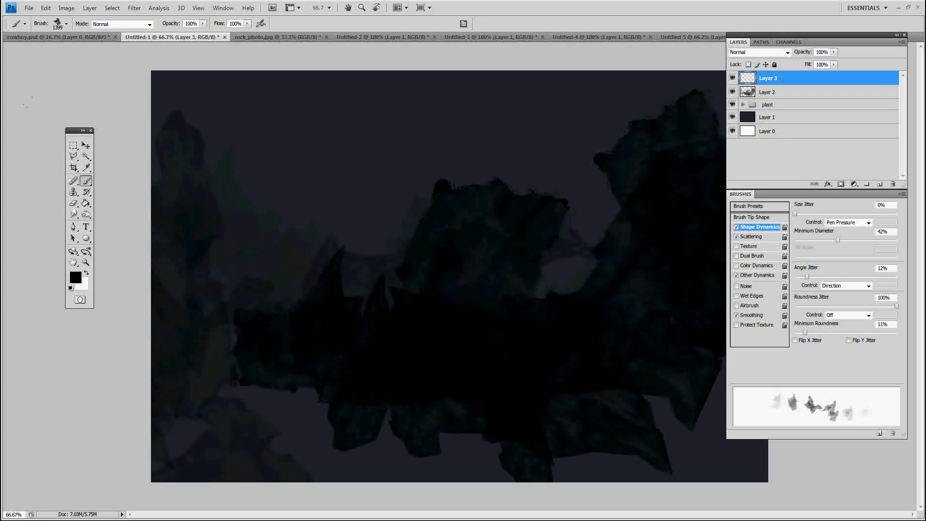
{"action": "left_click", "coordinate": [76, 277]}
{"action": "left_click", "coordinate": [367, 328]}
{"action": "left_click", "coordinate": [468, 386]}
{"action": "left_click", "coordinate": [540, 320]}
{"action": "key", "text": "b"}
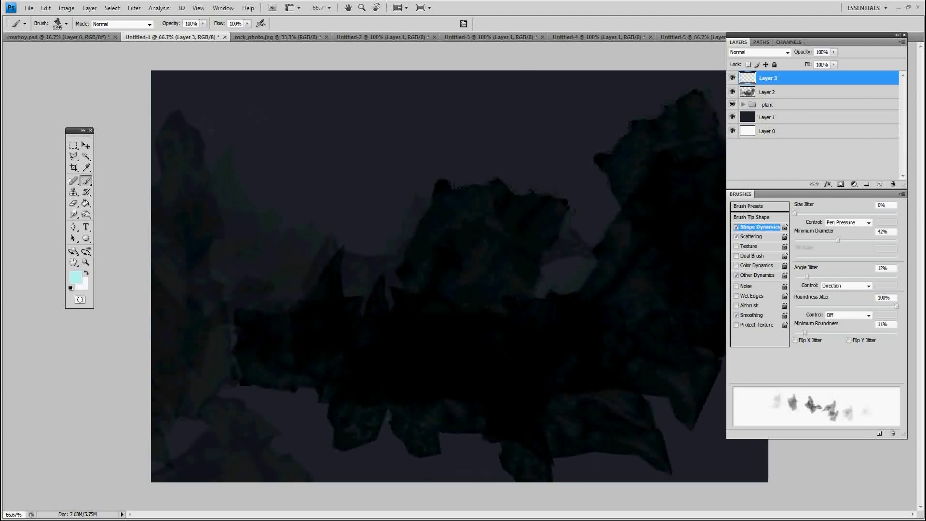
Step: Choose the 433 px dot brush, reduce its diameter to about 60 px and paint pale cyan strokes on Layer 3
{"action": "key", "text": "comma"}
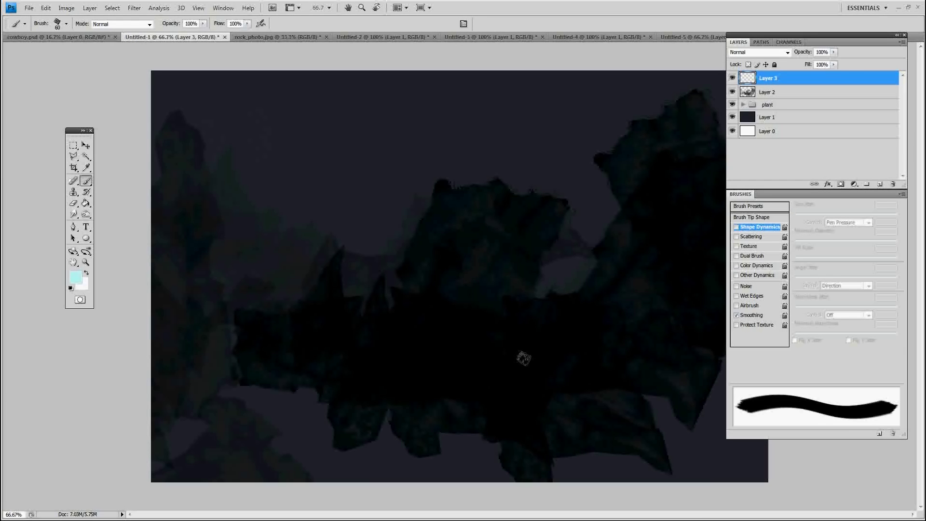
{"action": "right_click", "coordinate": [514, 349]}
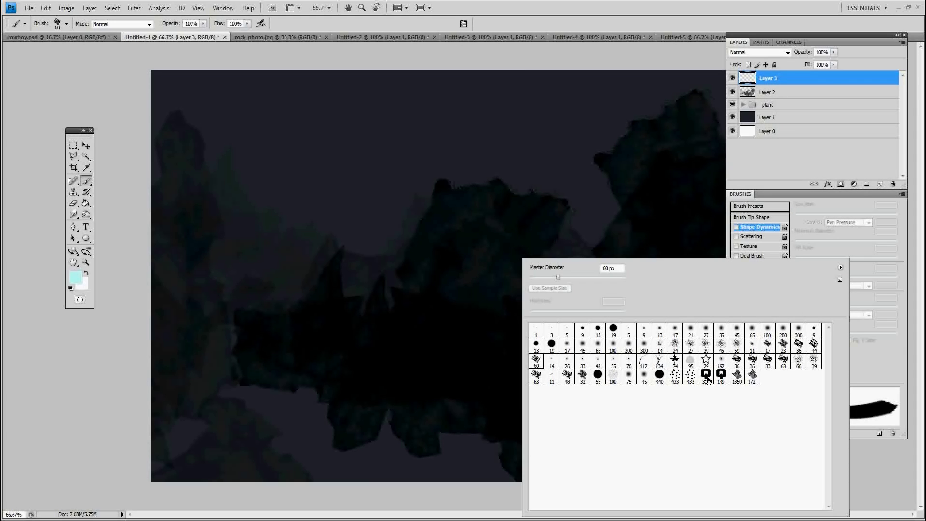
{"action": "left_click", "coordinate": [691, 376]}
{"action": "left_click_drag", "start_coordinate": [612, 277], "coordinate": [558, 278]}
{"action": "left_click_drag", "start_coordinate": [248, 315], "coordinate": [284, 311]}
{"action": "key", "text": "ctrl+z"}
{"action": "mouse_move", "coordinate": [222, 384]}
{"action": "left_mouse_down"}
{"action": "mouse_move", "coordinate": [327, 397]}
{"action": "mouse_move", "coordinate": [305, 408]}
{"action": "left_mouse_up"}
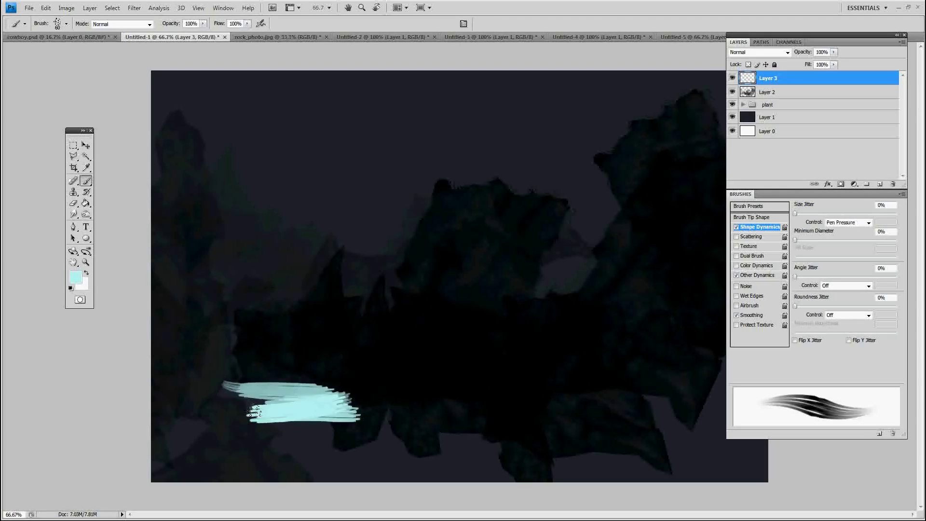